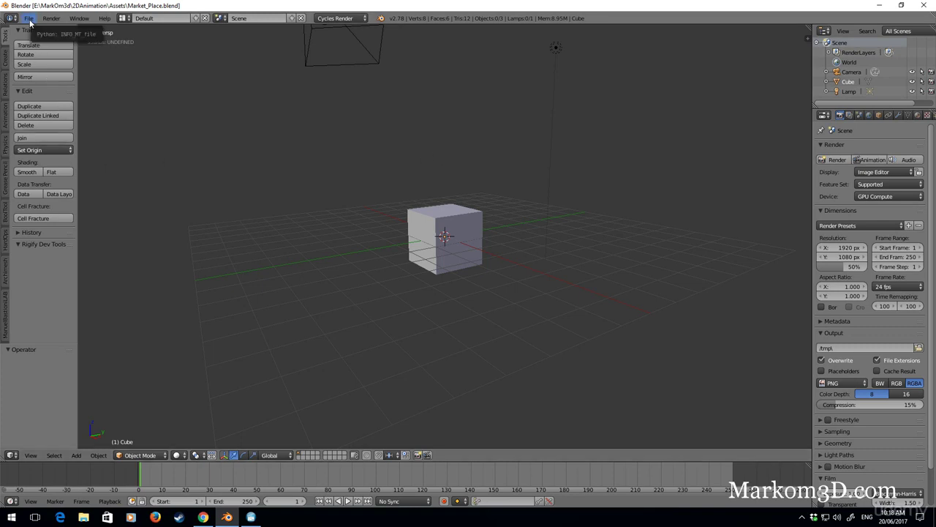
Link the Char_Oskar group from Dnd_Char_Lib_Char_Lib.blend in the Characters folder into the scene.
click(29, 20)
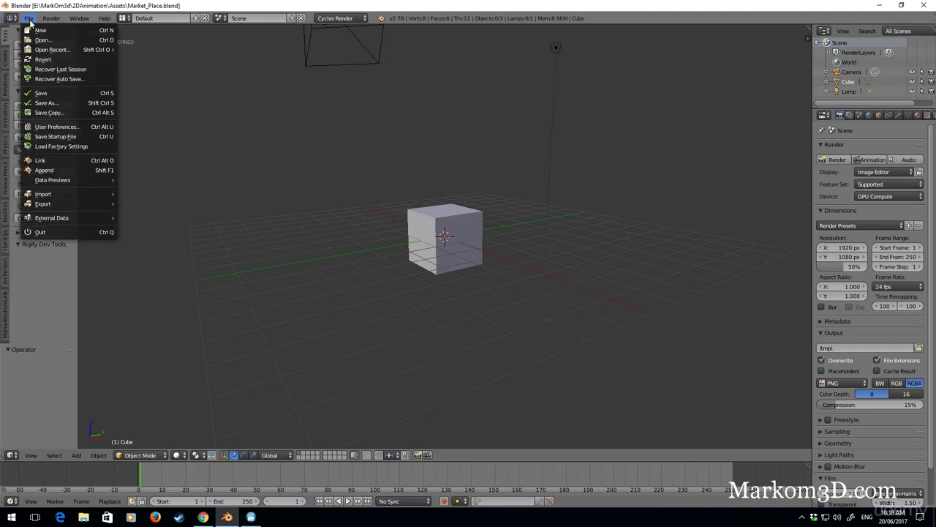
click(48, 160)
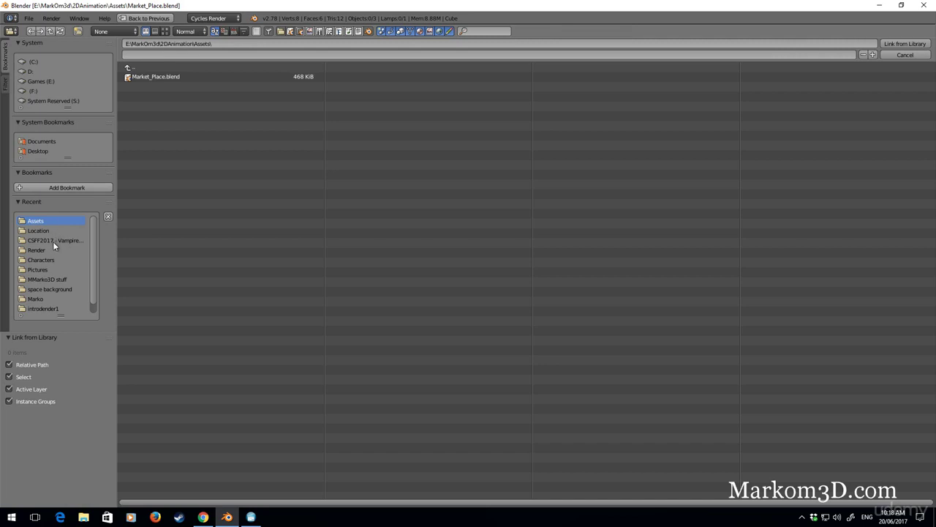
click(46, 259)
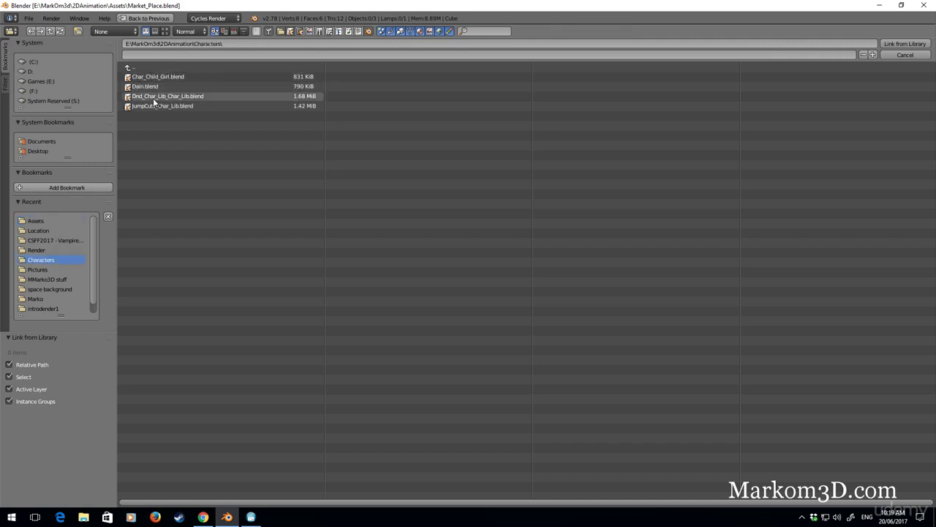
double_click(152, 98)
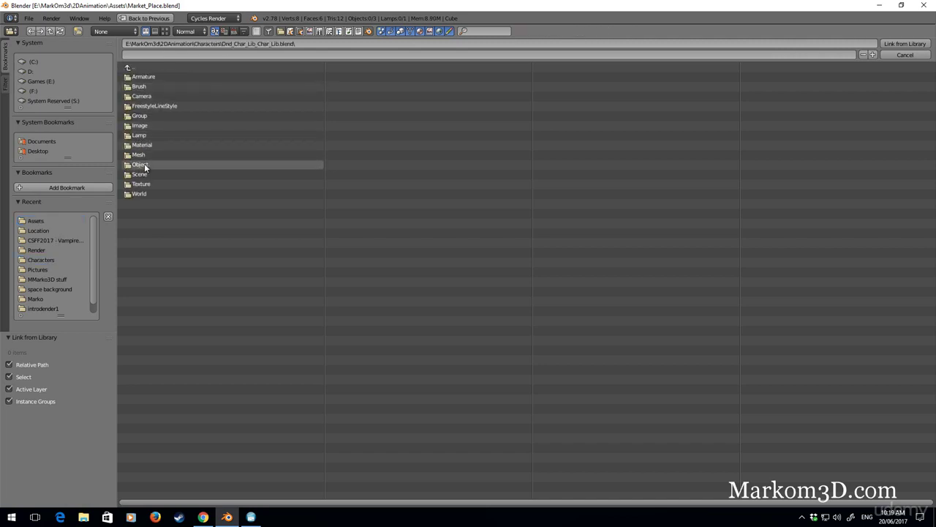
click(140, 116)
click(145, 126)
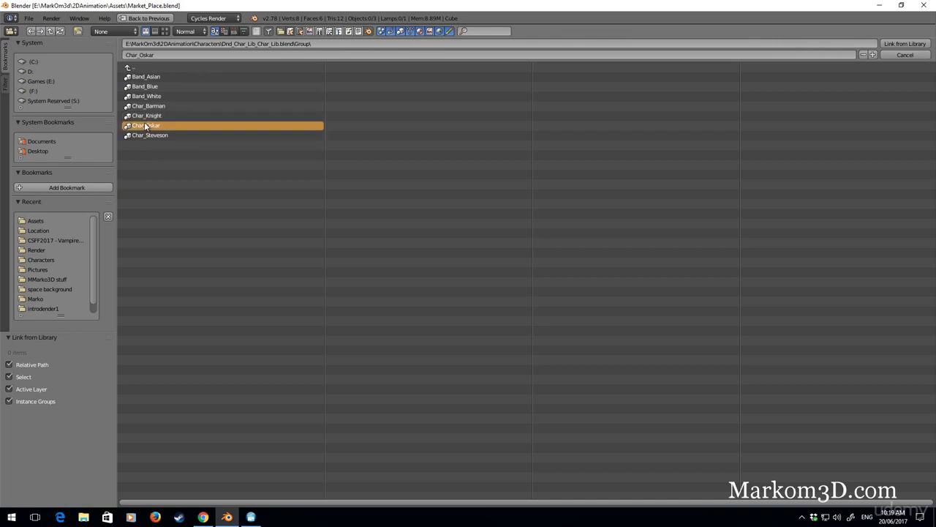
double_click(145, 127)
In front orthographic view, raise the cube's mesh in Edit Mode and scale it uniformly to about 0.441.
middle_drag(334, 229, 410, 307)
scroll(417, 334, up, 4)
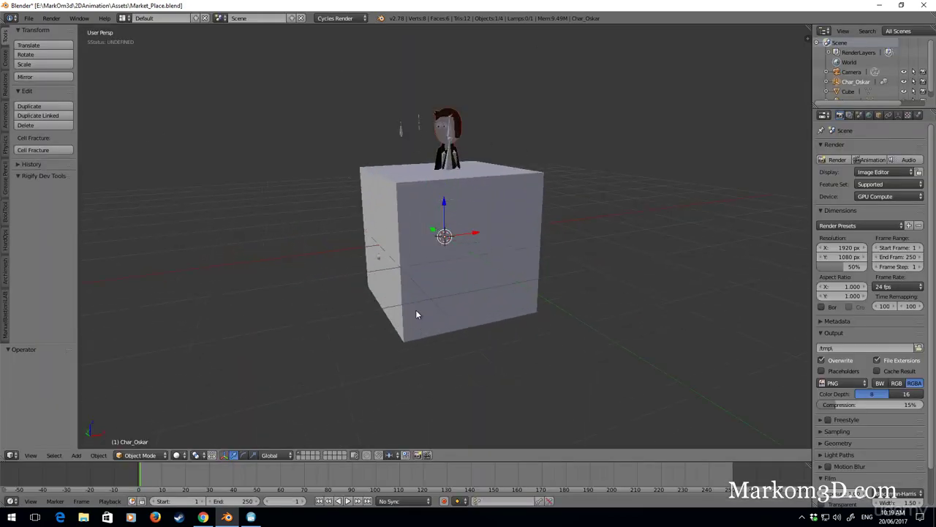
key(KP_5)
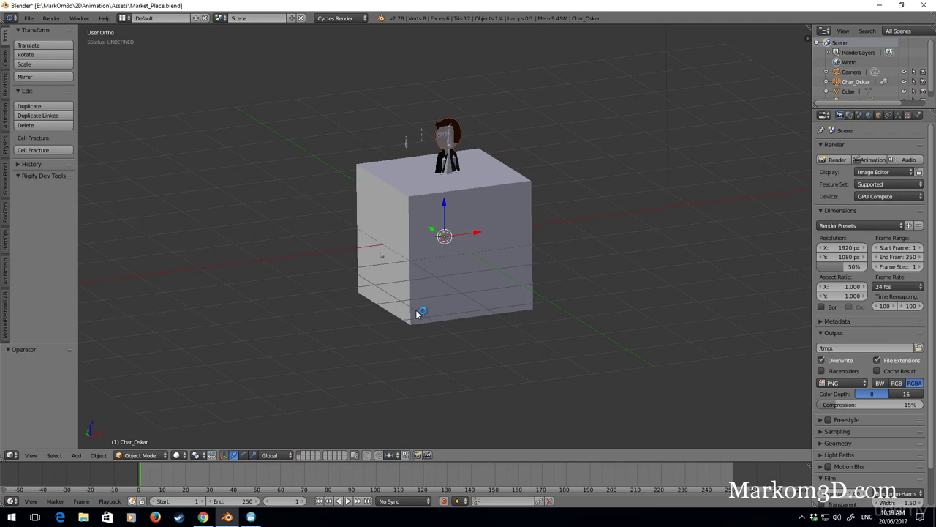
key(KP_1)
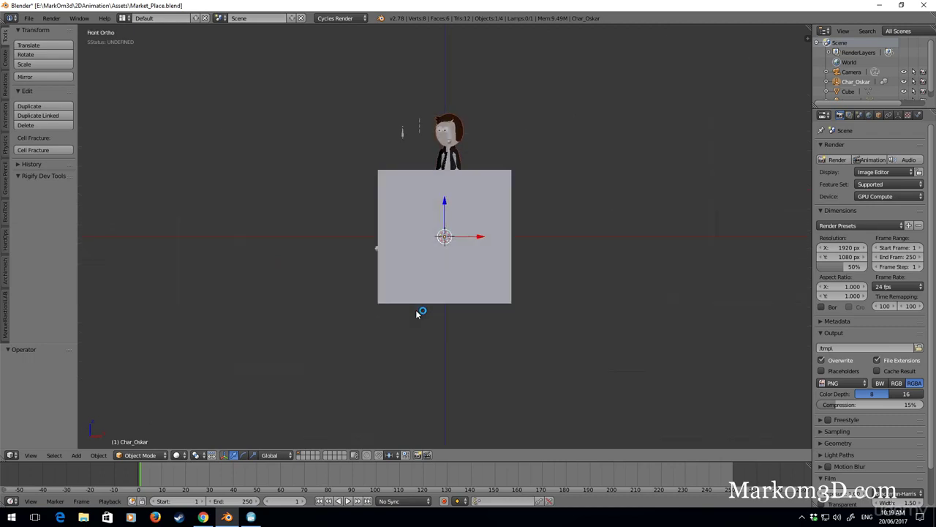
scroll(460, 319, up, 1)
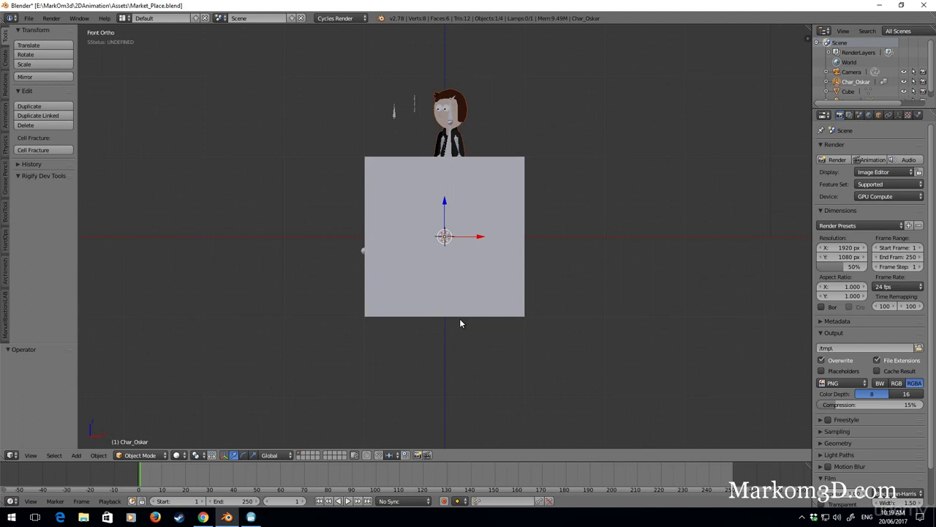
right_click(463, 310)
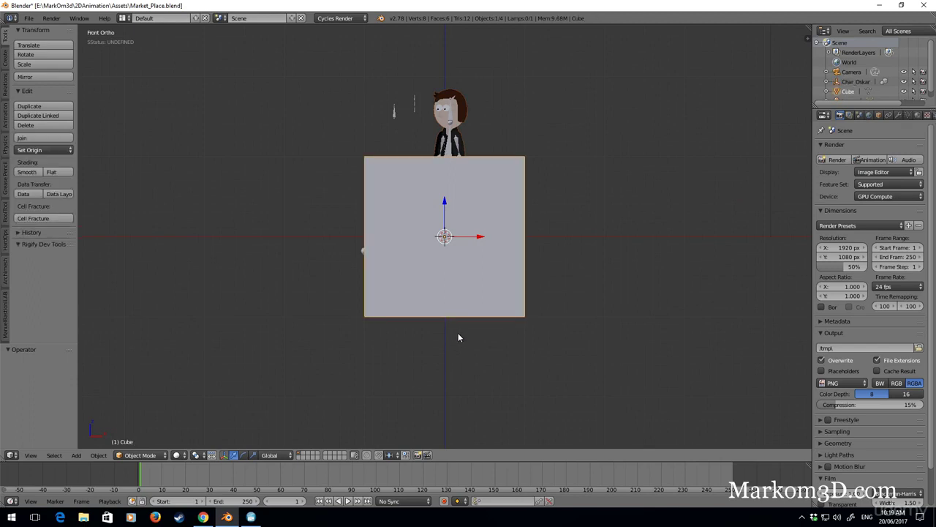
key(Tab)
middle_drag(456, 327, 504, 315)
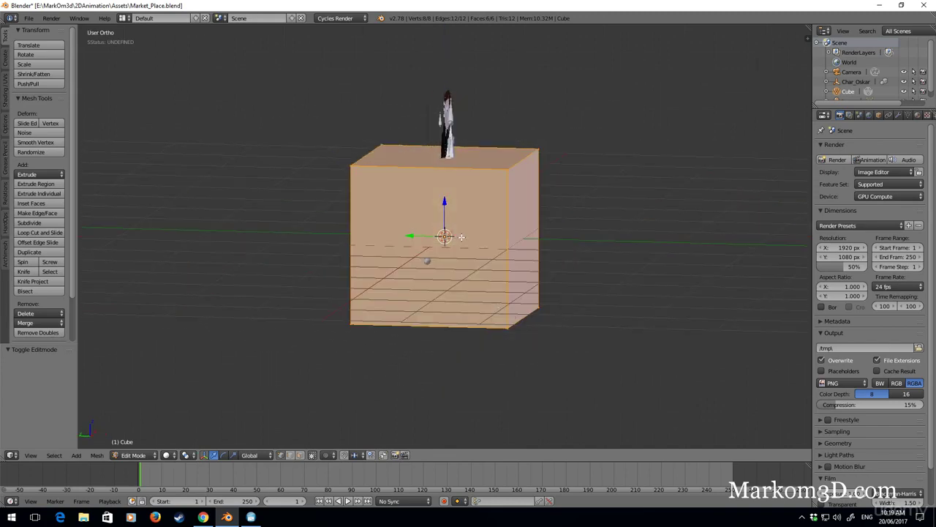
key(KP_1)
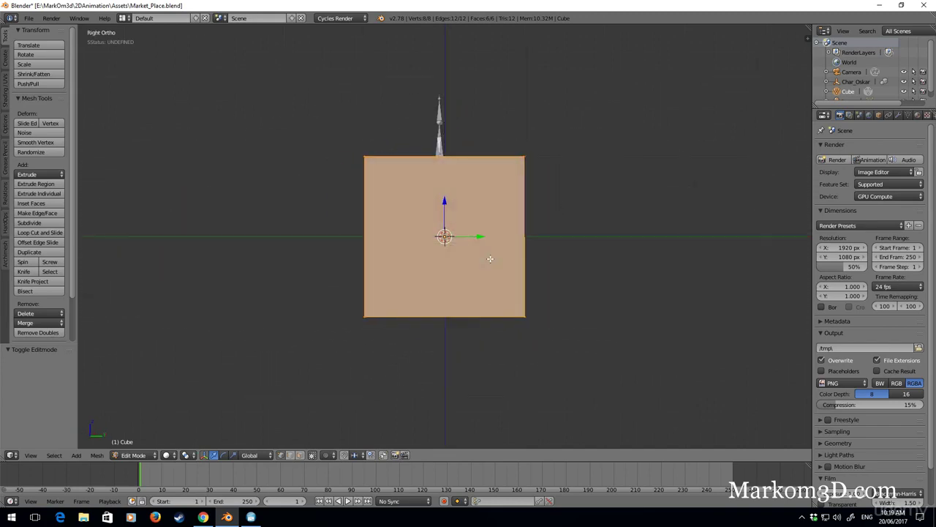
drag(445, 205, 445, 136)
key(s)
click(497, 199)
Stretch the cube's mesh to about 1.8 times its width along X and place it beside the character on the negative X side.
key(s)
key(x)
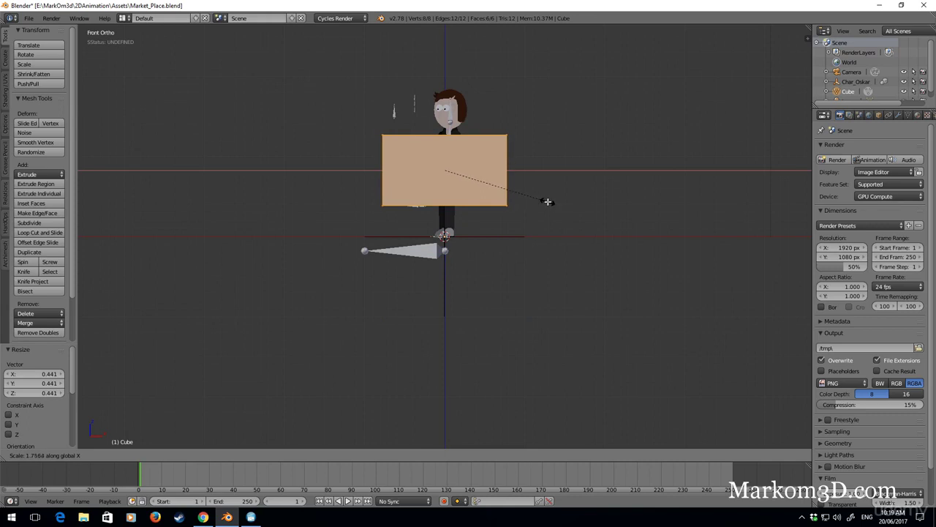
click(549, 202)
drag(479, 174, 393, 174)
drag(358, 136, 357, 146)
drag(393, 180, 382, 179)
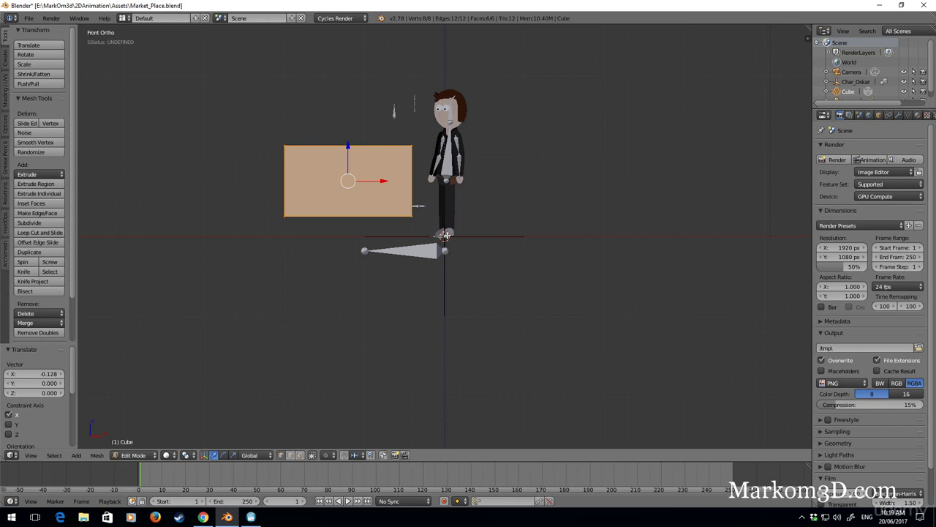
Try moving the whole box up and away from the character in Object Mode, and undo the move.
scroll(445, 234, up, 4)
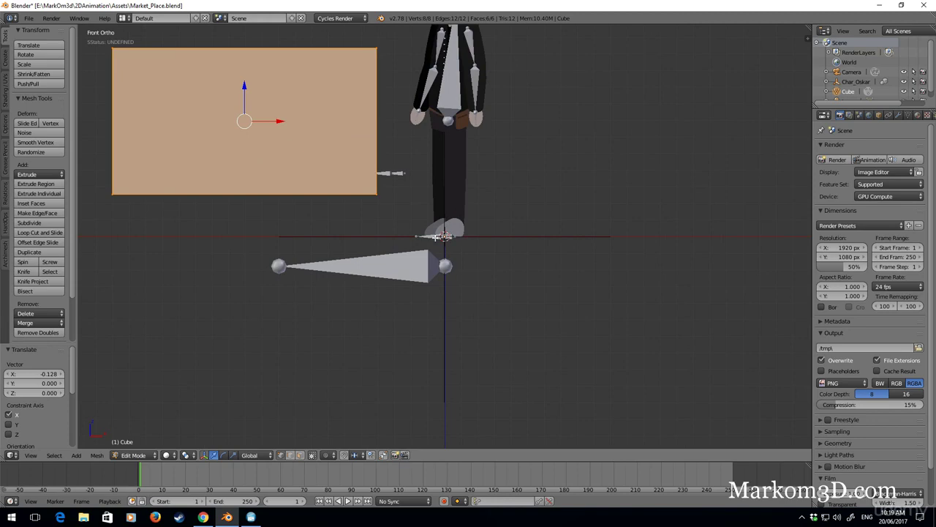
middle_drag(460, 253, 521, 287)
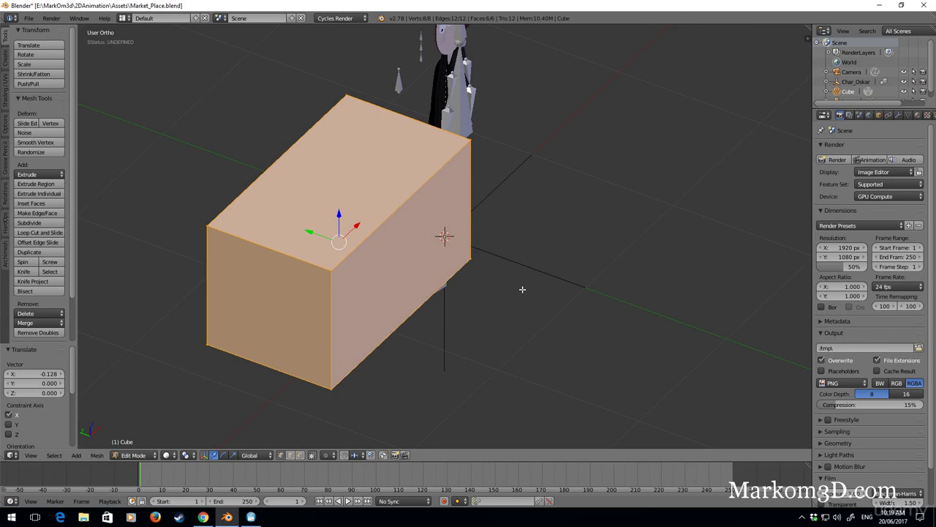
middle_drag(523, 289, 410, 234)
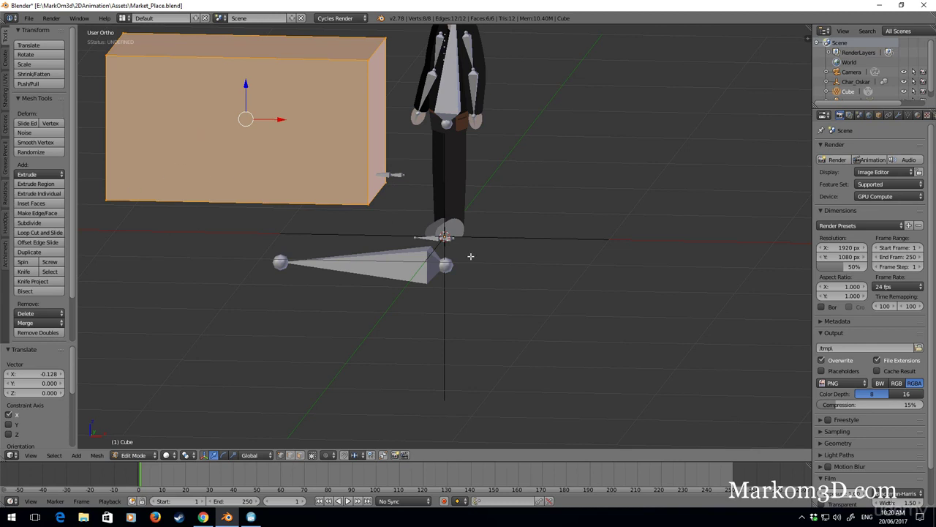
key(Tab)
key(g)
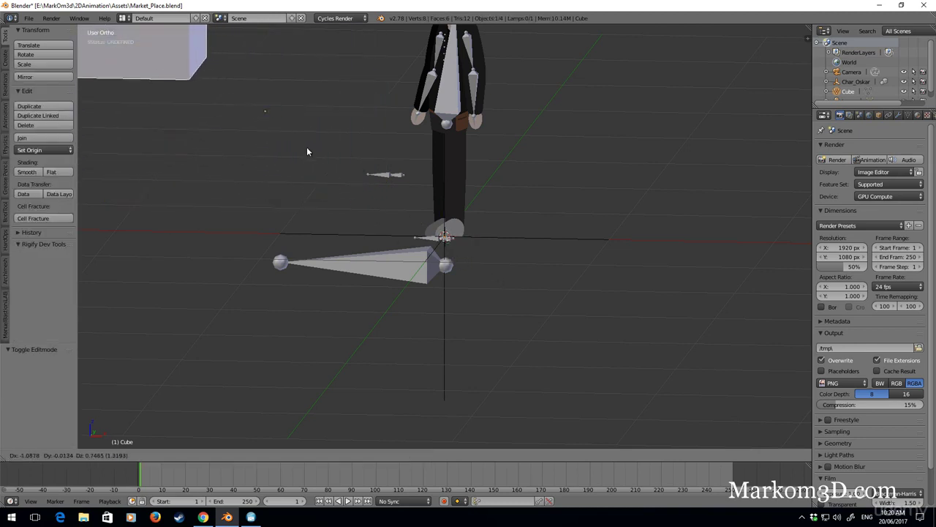
click(204, 66)
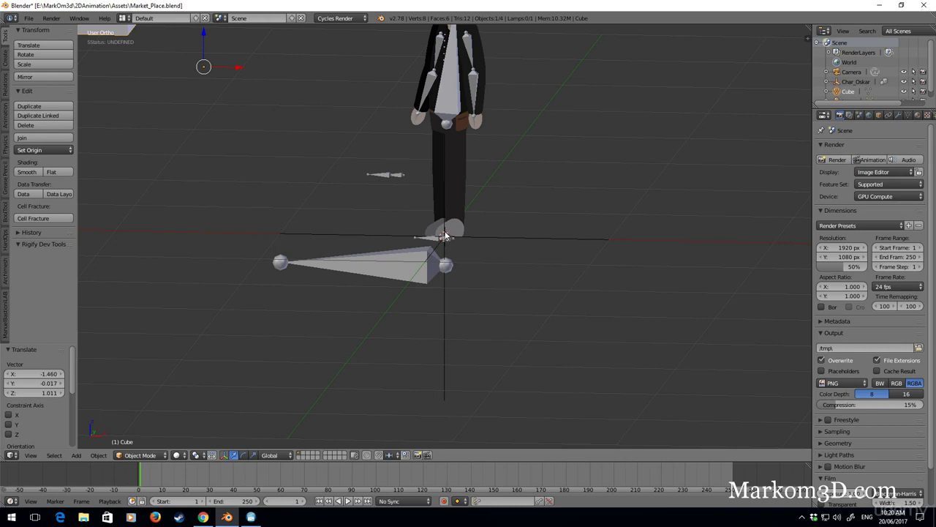
key(alt+h)
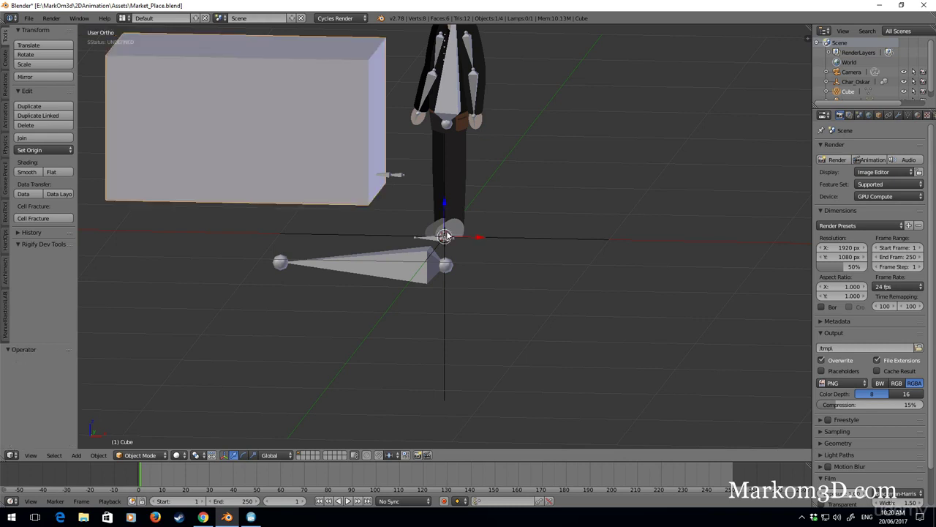
Add four evenly spaced horizontal loop cuts around the box.
middle_drag(313, 220, 429, 213)
key(Tab)
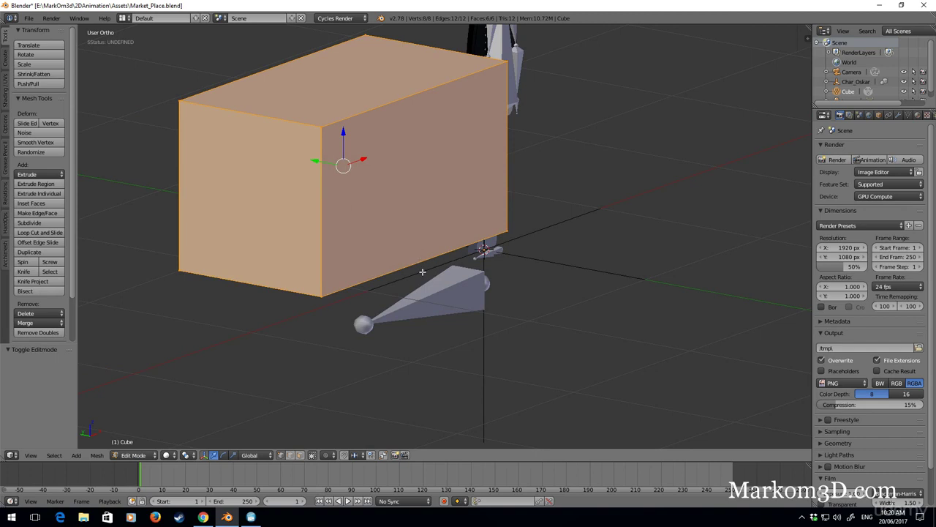
shift+middle_drag(344, 200, 352, 216)
key(ctrl+r)
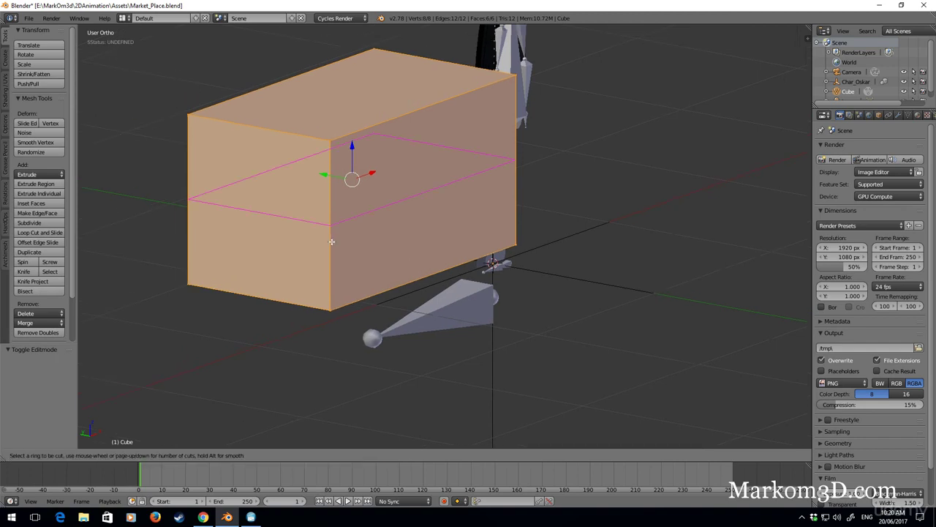
scroll(332, 242, up, 4)
scroll(331, 243, down, 1)
click(331, 243)
right_click(332, 245)
middle_drag(468, 267, 418, 280)
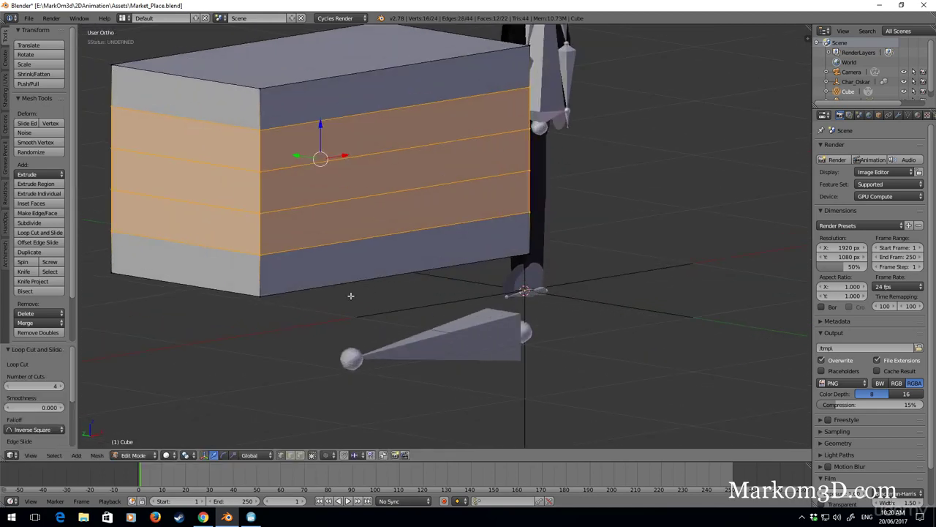
Select the four horizontal edge loops running around the box.
alt+right_click(360, 242)
alt+shift+right_click(376, 198)
alt+shift+right_click(370, 144)
alt+shift+right_click(364, 124)
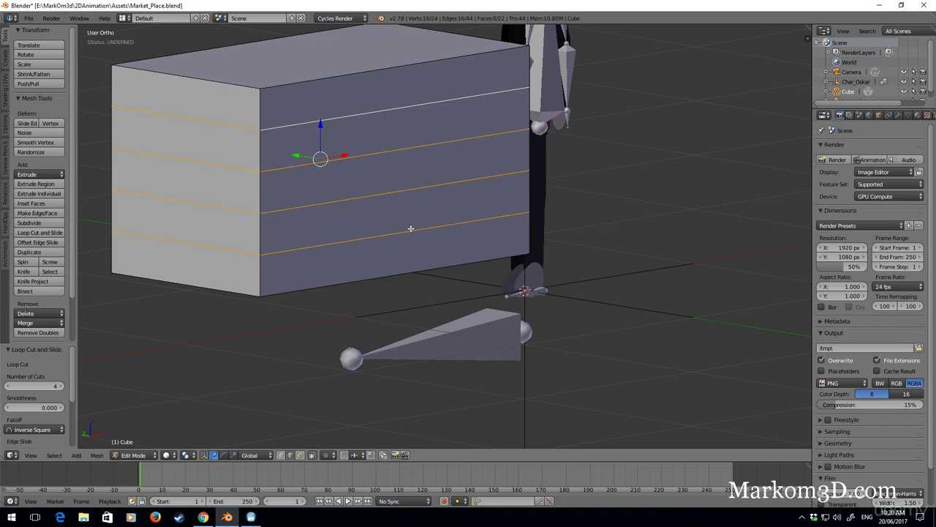
Try to rip the box's vertical corner edges together with its top and bottom border edges in one operation.
alt+right_click(260, 154)
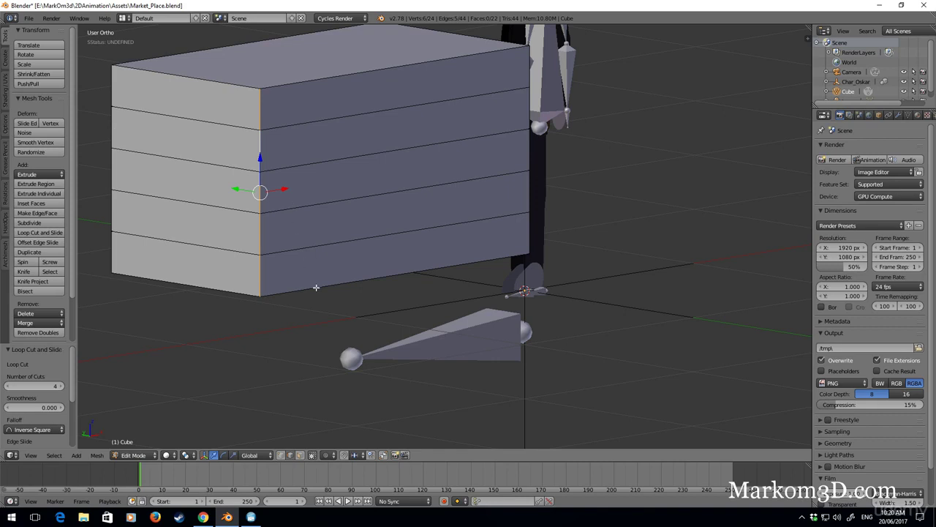
shift+right_click(256, 292)
shift+right_click(238, 86)
shift+right_click(317, 82)
shift+right_click(353, 280)
shift+right_click(113, 200)
middle_drag(116, 199, 512, 241)
shift+right_click(463, 232)
shift+right_click(505, 247)
shift+right_click(573, 68)
middle_drag(572, 68, 452, 190)
shift+right_click(452, 210)
middle_drag(379, 134, 375, 240)
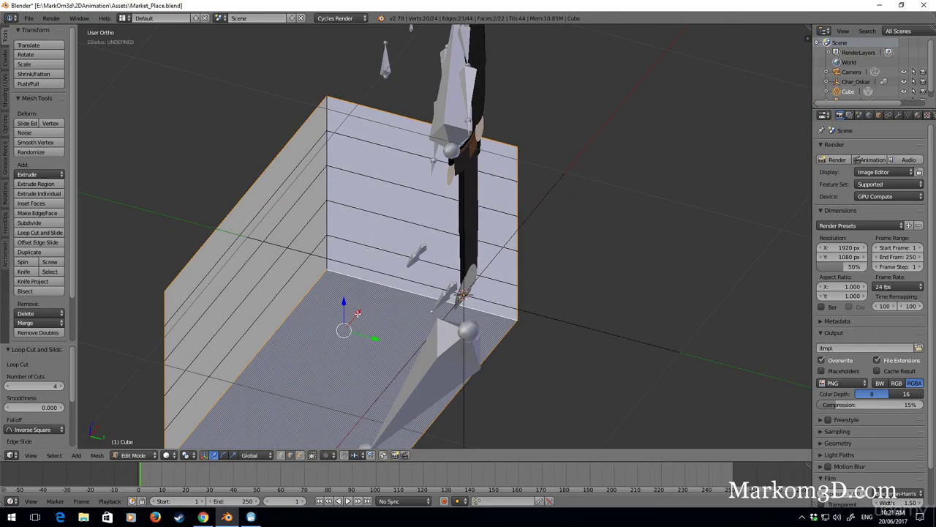
key(v)
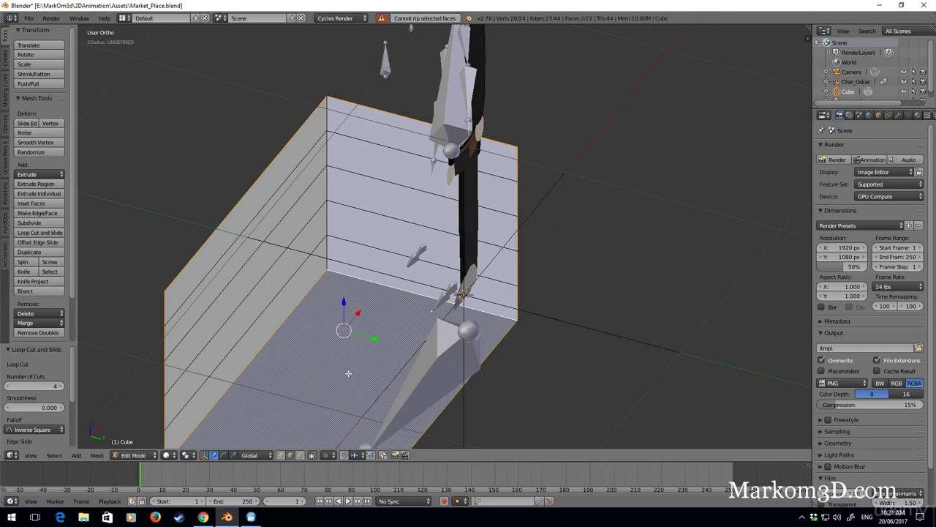
Rip the mesh along the two vertical corner edges at the box end nearest the character, leaving the vertices in place.
alt+right_click(329, 221)
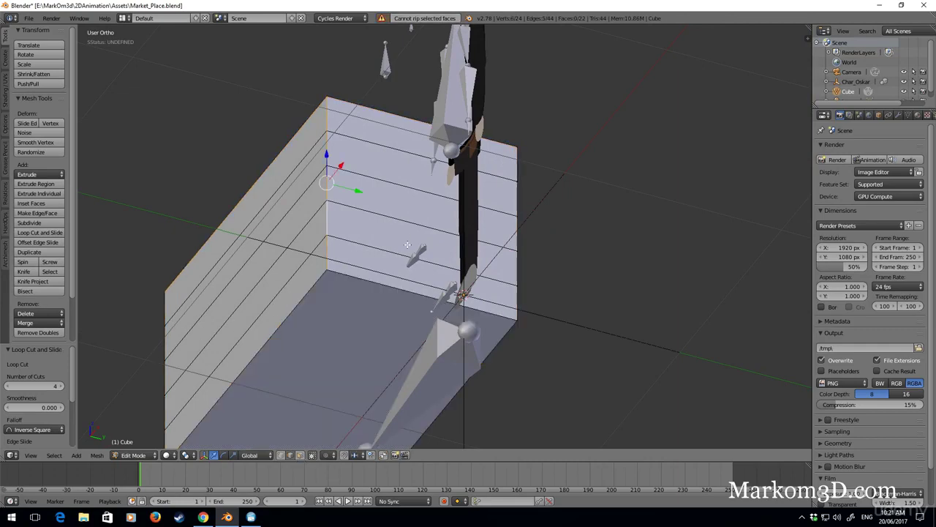
key(v)
right_click(438, 265)
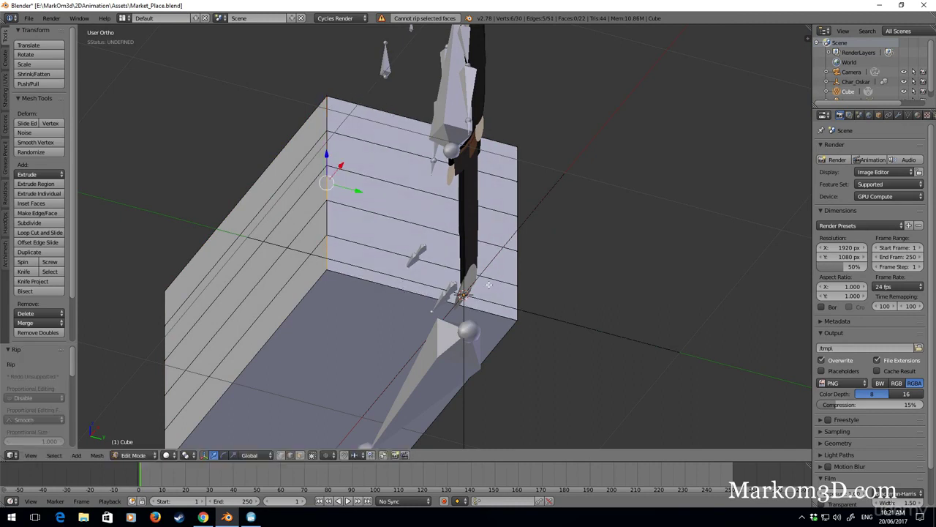
right_click(516, 269)
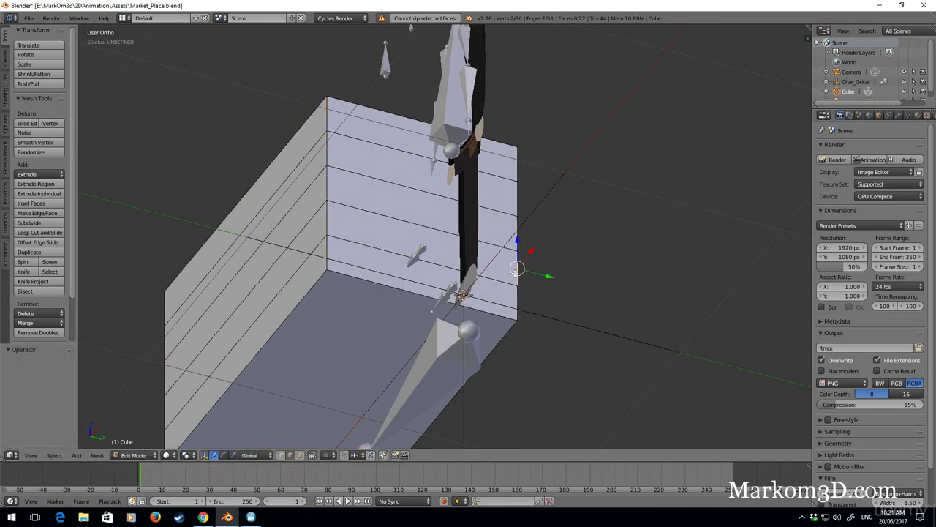
alt+right_click(517, 274)
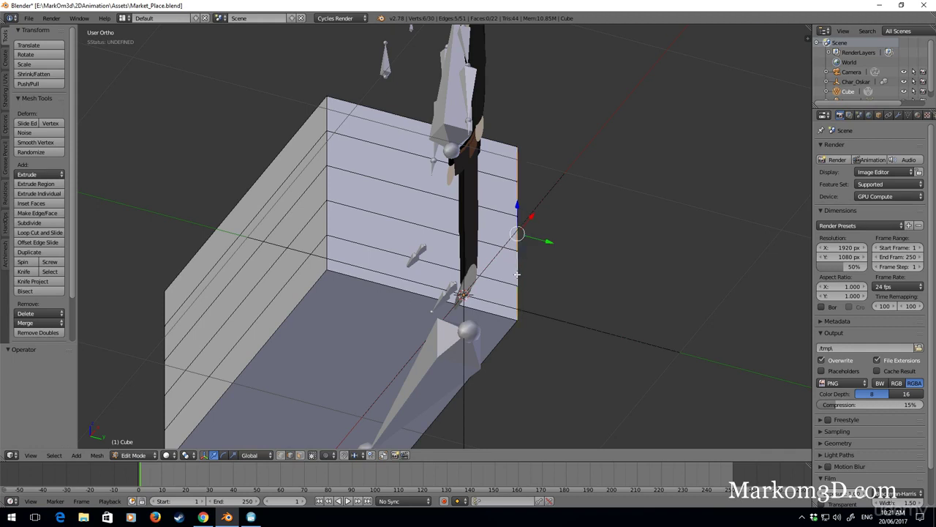
key(v)
right_click(520, 290)
Rip the two remaining vertical corner edges at the box end farthest from the character, leaving the vertices in place.
shift+middle_drag(301, 423, 402, 276)
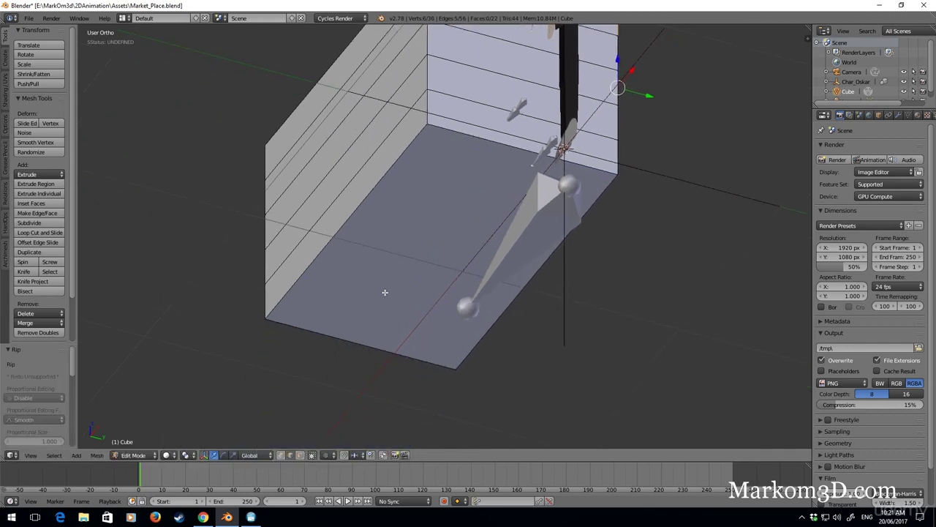
right_click(339, 336)
alt+right_click(262, 266)
key(v)
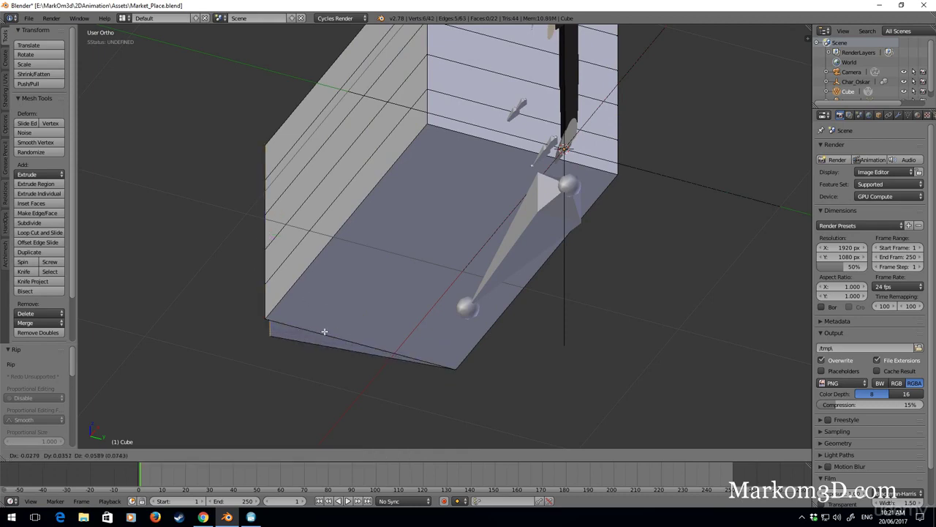
right_click(334, 342)
middle_drag(336, 343, 529, 329)
key(v)
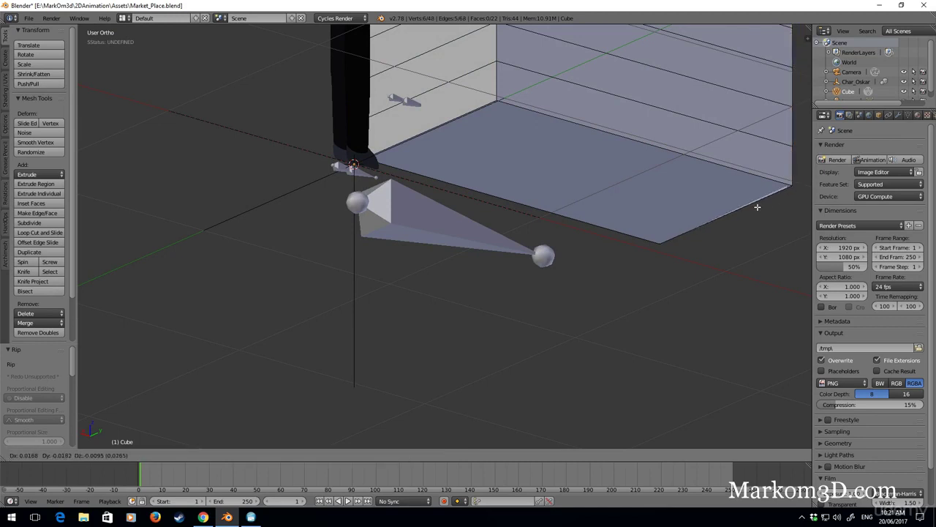
click(684, 180)
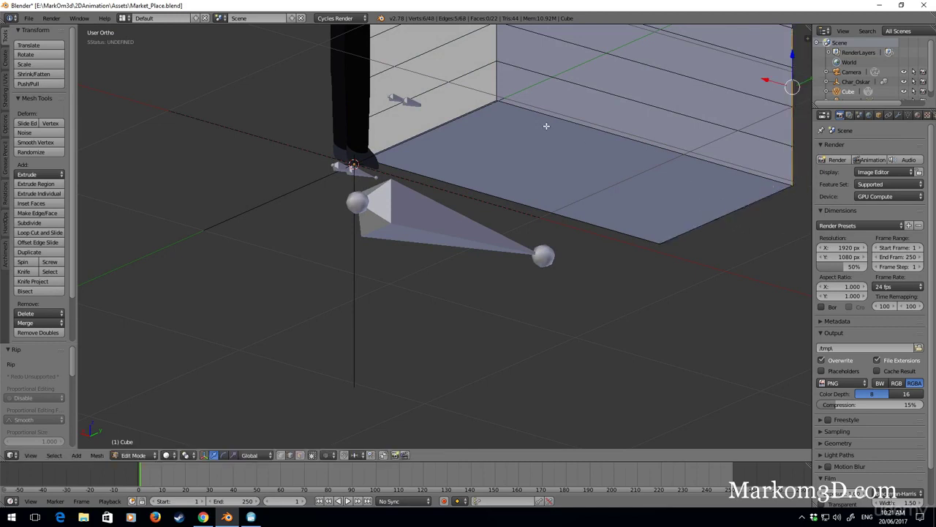
Rip the mesh along the two long bottom edges of the box, leaving the vertices in place.
shift+middle_drag(545, 127, 550, 159)
right_click(554, 157)
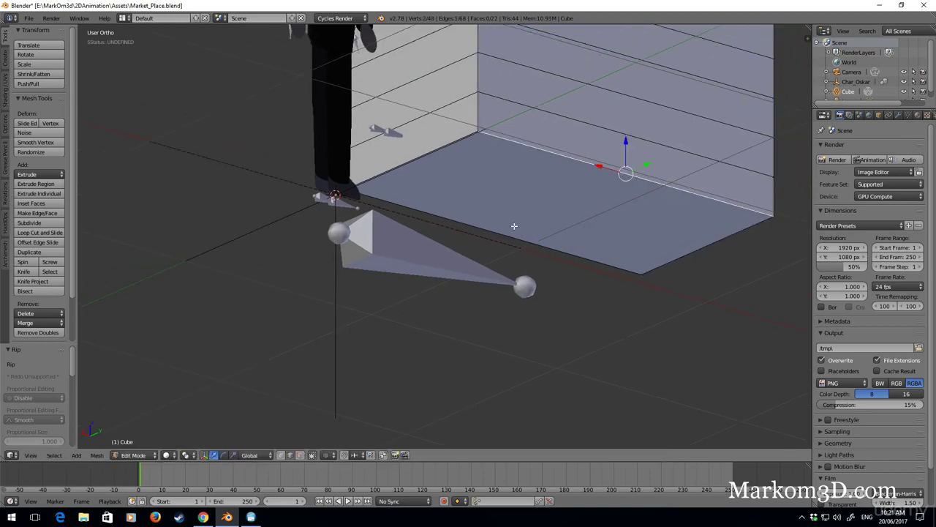
key(v)
right_click(503, 252)
right_click(492, 245)
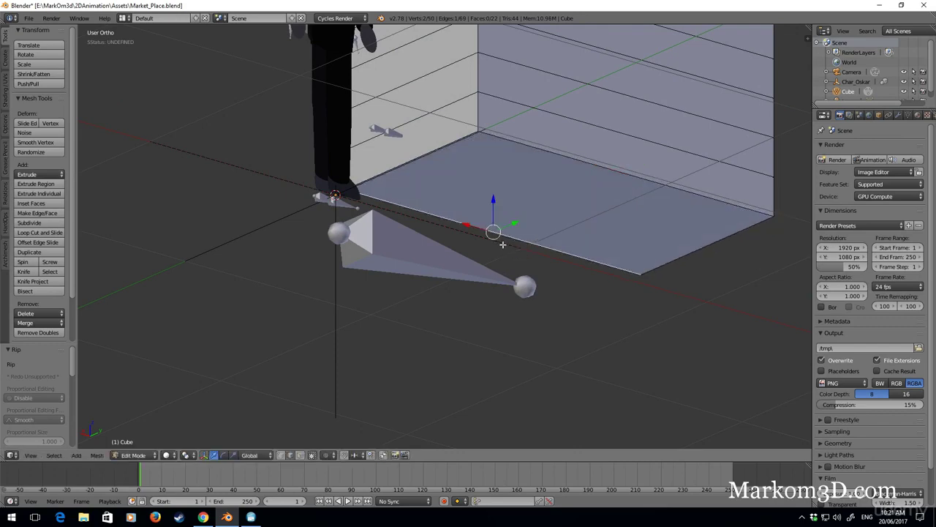
key(v)
right_click(506, 249)
Rip the mesh along the two long top edges of the box, leaving the vertices in place.
scroll(511, 251, up, 1)
mouse_move(512, 251)
middle_down()
mouse_move(541, 211)
mouse_move(498, 253)
middle_up()
scroll(498, 253, down, 3)
middle_drag(528, 149, 450, 210)
right_click(330, 158)
key(v)
right_click(407, 183)
right_click(474, 195)
key(v)
right_click(480, 212)
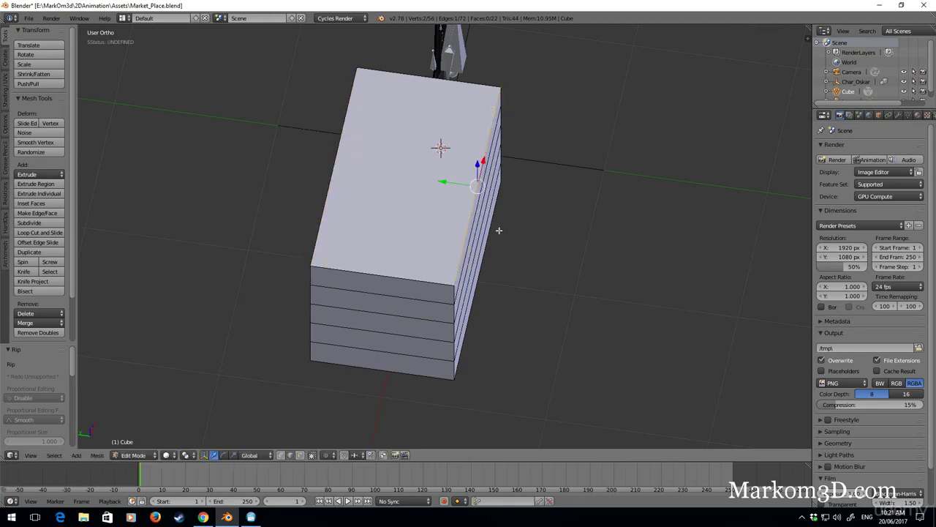
Select one face on the box's front long side and extend the selection to all linked faces to check the side's separation.
middle_drag(508, 232, 405, 234)
click(299, 454)
right_click(408, 233)
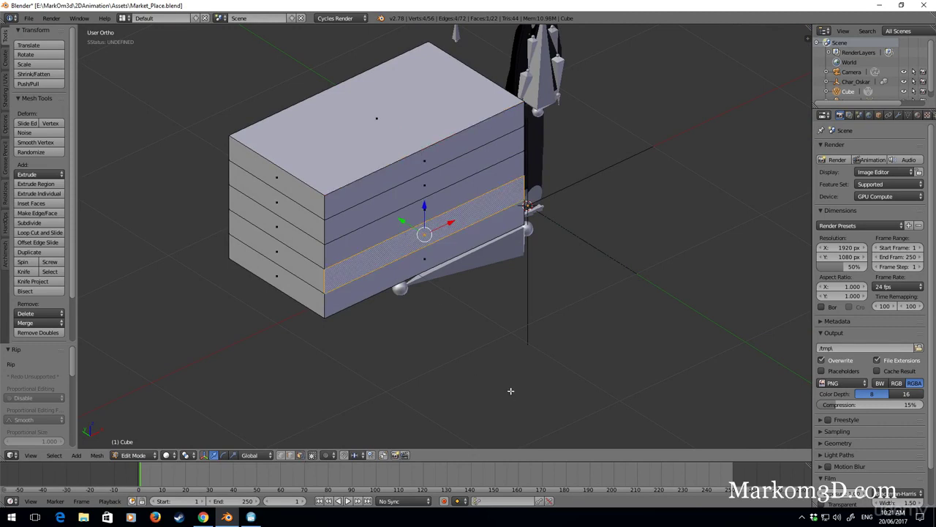
key(ctrl+l)
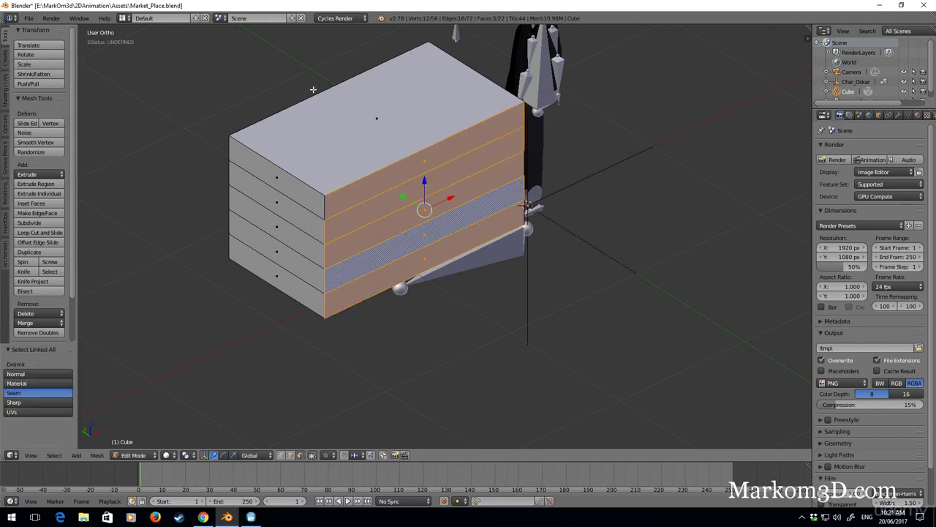
Bevel the four inner horizontal edges of the front long side with an offset of about 0.001 and one segment.
middle_drag(426, 228, 571, 178)
shift+middle_drag(452, 165, 470, 215)
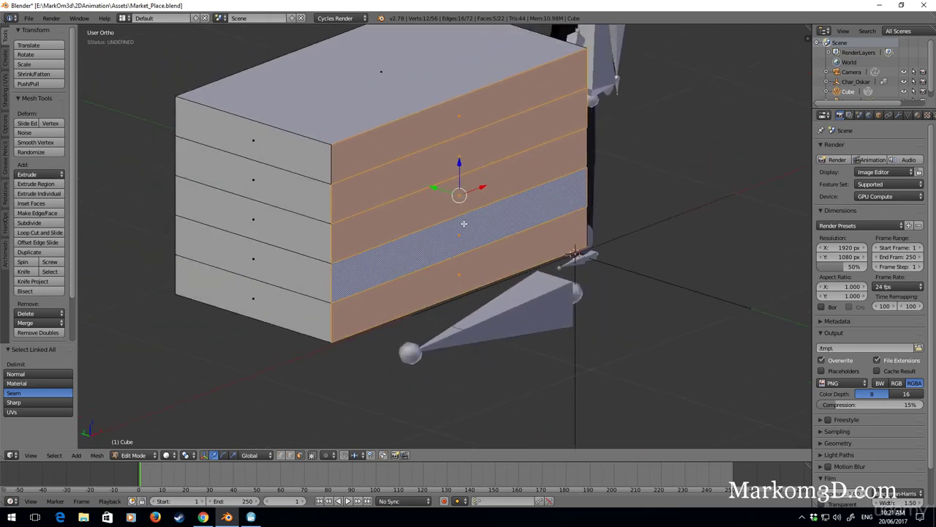
scroll(433, 241, up, 3)
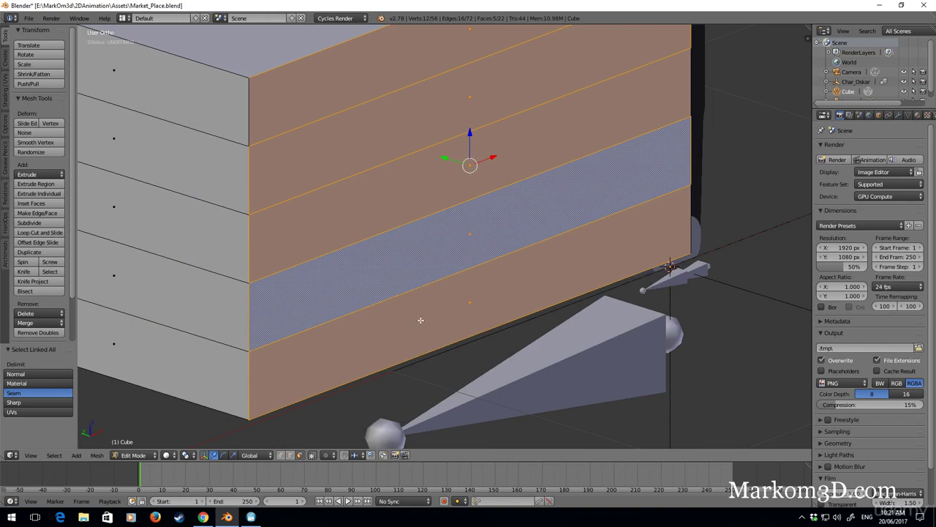
click(290, 455)
right_click(422, 294)
shift+right_click(426, 221)
shift+right_click(430, 150)
shift+right_click(432, 85)
shift+middle_drag(583, 267, 539, 286)
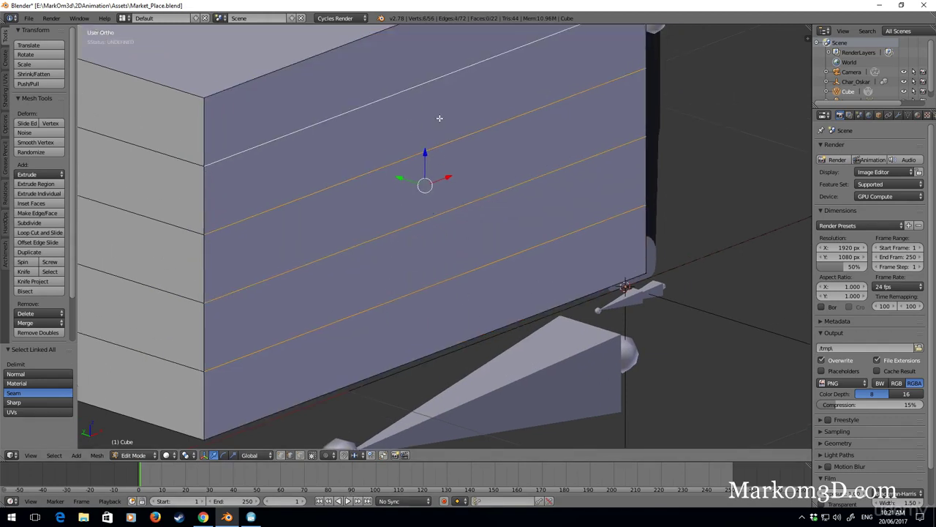
key(ctrl+b)
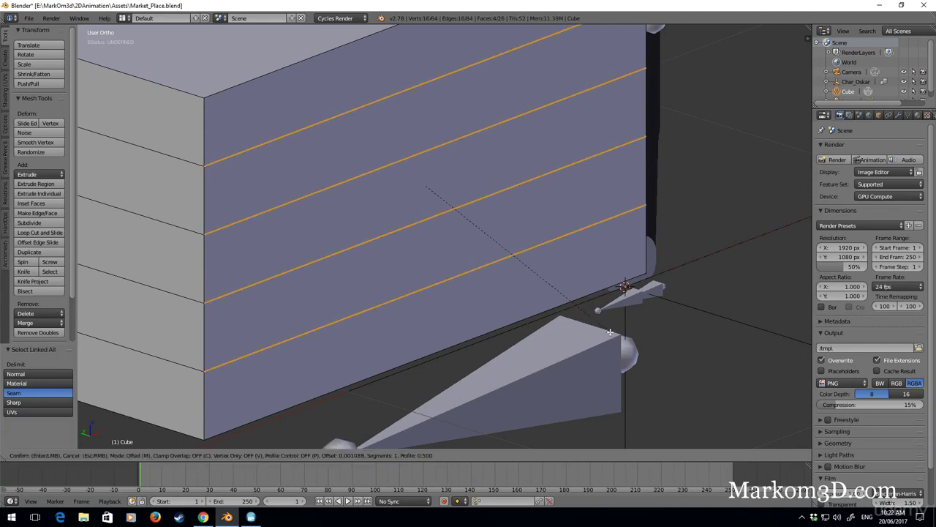
click(610, 331)
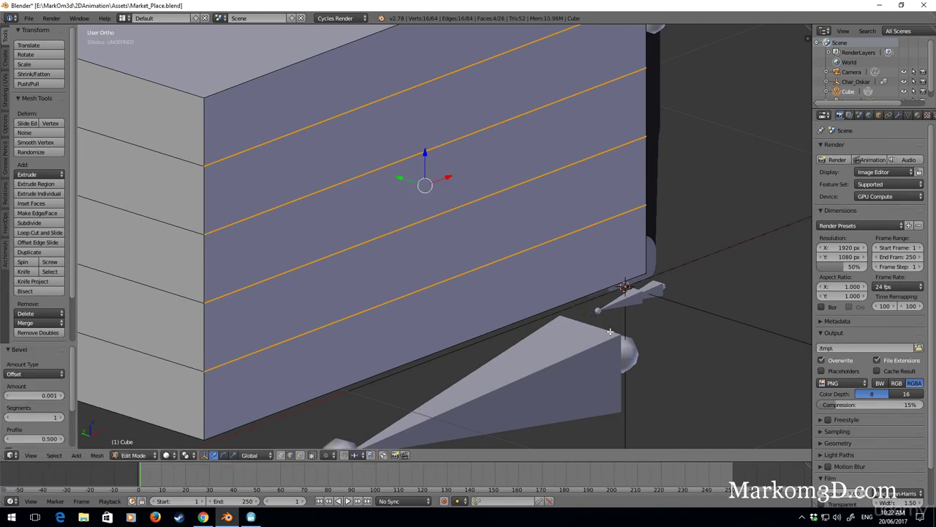
Delete the narrow bevel faces to leave gaps between the five horizontal planks of the front side.
key(x)
click(569, 403)
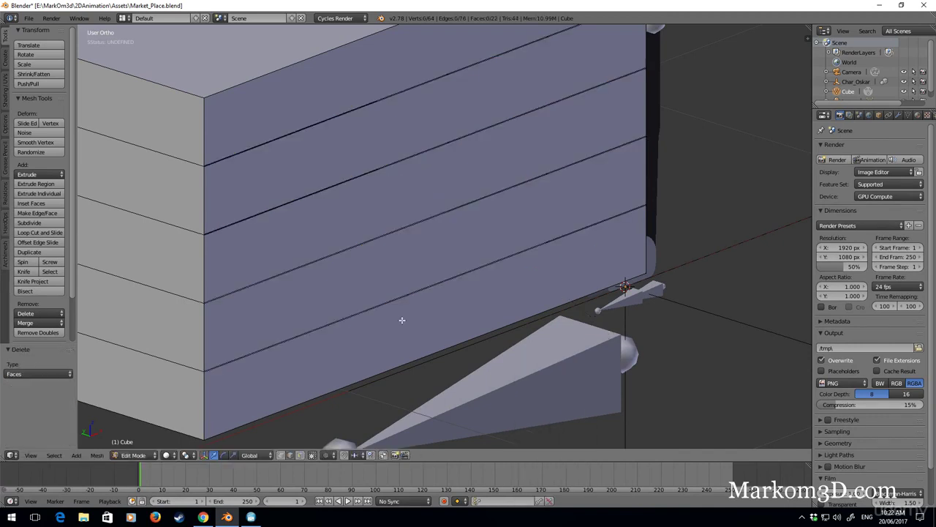
scroll(381, 326, down, 3)
scroll(344, 380, up, 4)
Extrude the five front plank faces together by a small amount along their normal to give them thickness, and check the result in Object Mode.
click(300, 455)
right_click(369, 322)
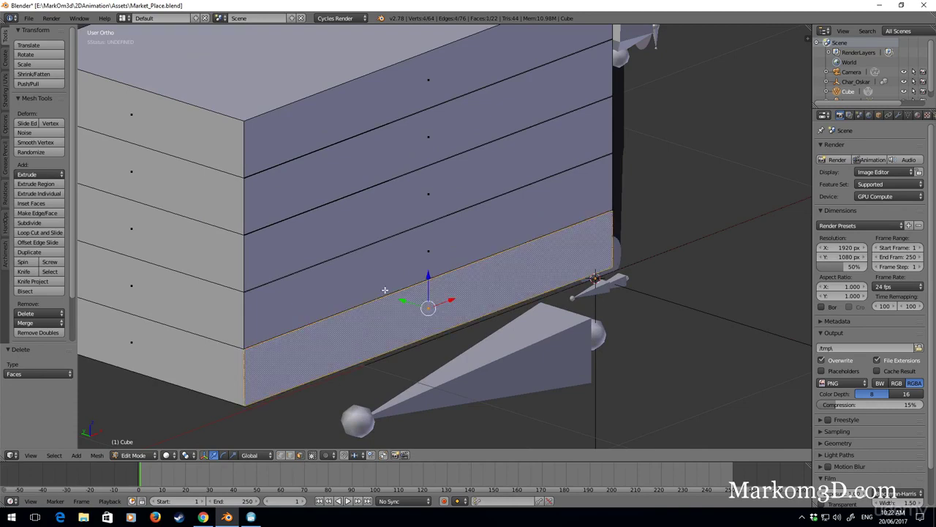
shift+right_click(384, 268)
shift+right_click(397, 208)
shift+right_click(403, 154)
shift+right_click(397, 113)
middle_drag(458, 207, 506, 264)
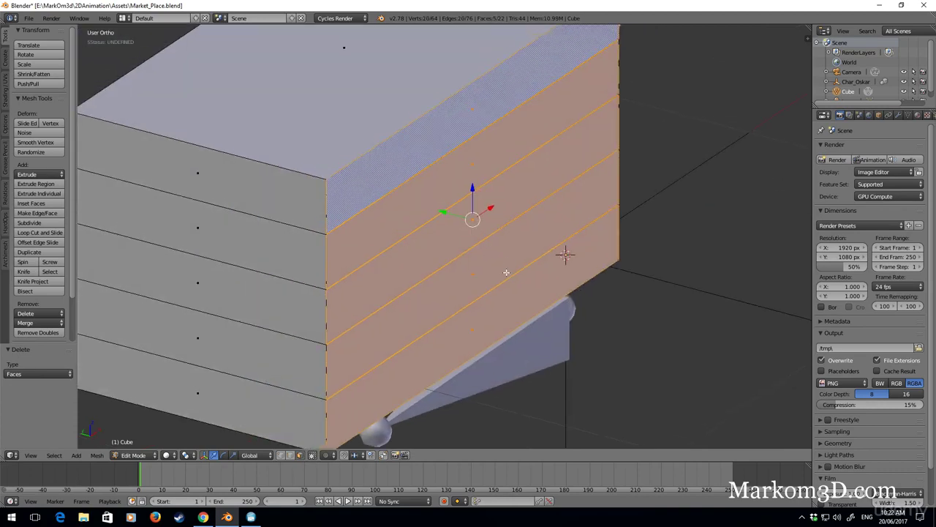
key(e)
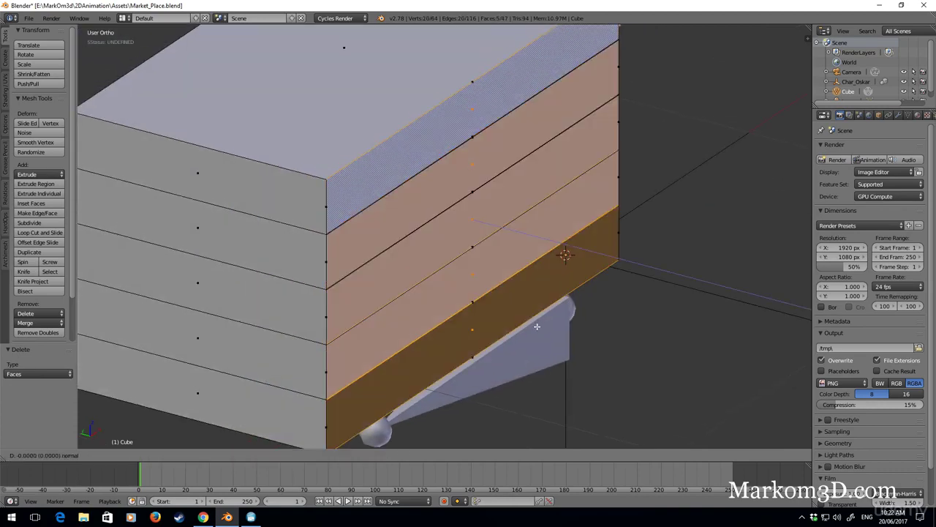
click(589, 346)
middle_drag(589, 346, 536, 292)
scroll(501, 299, up, 3)
key(Tab)
scroll(524, 286, down, 3)
key(Tab)
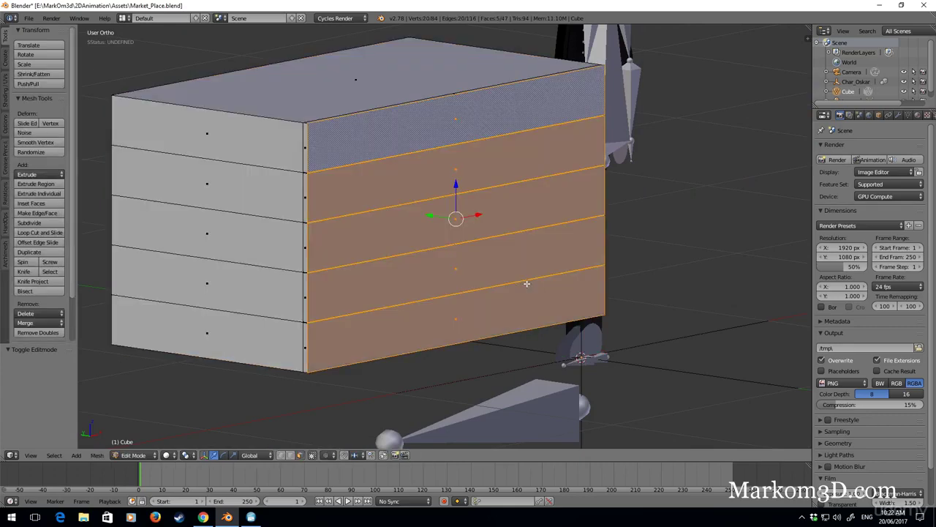
Divide the middle front plank into eight blocks with seven evenly spaced vertical loop cuts.
scroll(497, 274, up, 3)
middle_drag(471, 248, 470, 237)
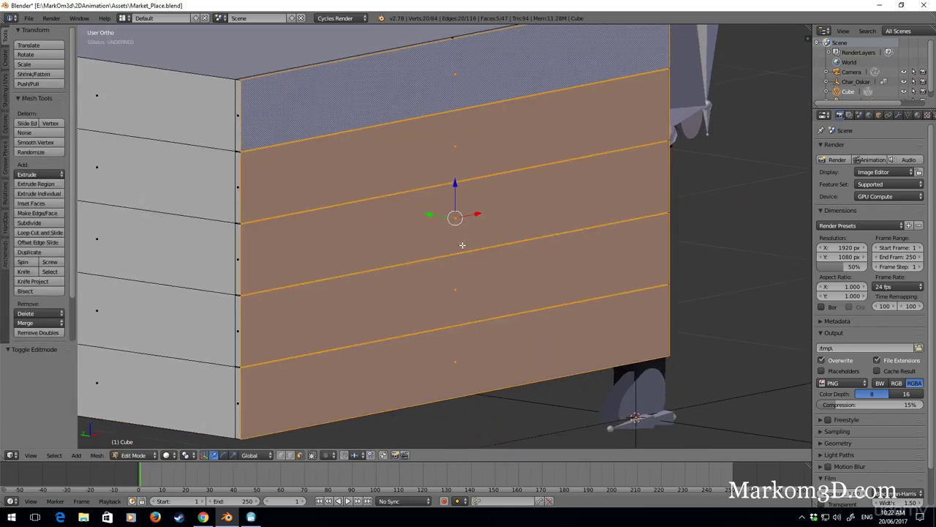
key(ctrl+r)
scroll(466, 239, up, 6)
click(466, 240)
right_click(465, 239)
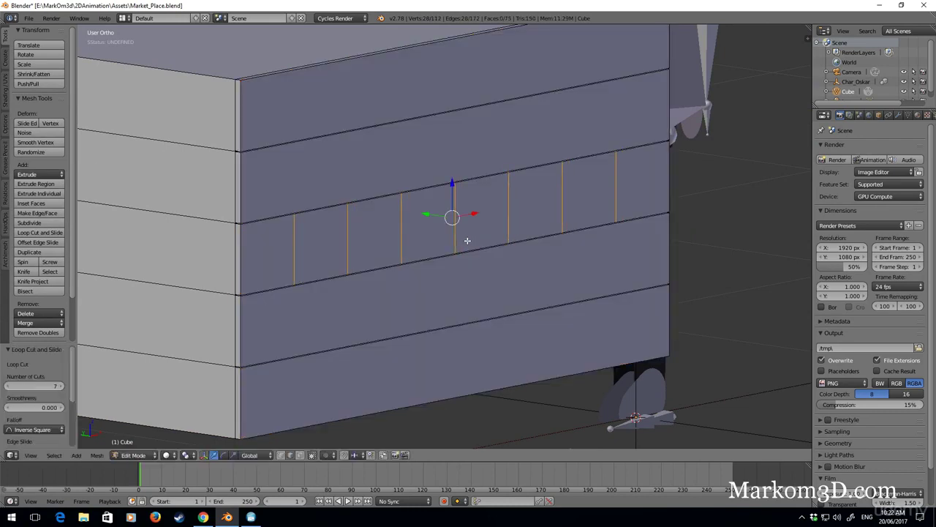
Lower the fifth block of the middle plank by about 0.001 along the Z axis.
click(302, 456)
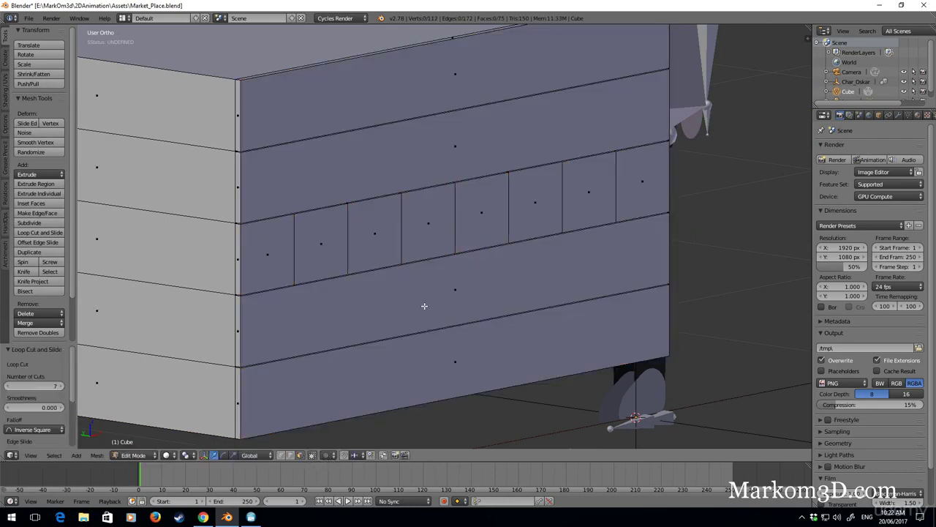
right_click(487, 184)
shift+middle_drag(487, 193, 614, 315)
key(KP_3)
key(KP_1)
scroll(438, 178, up, 2)
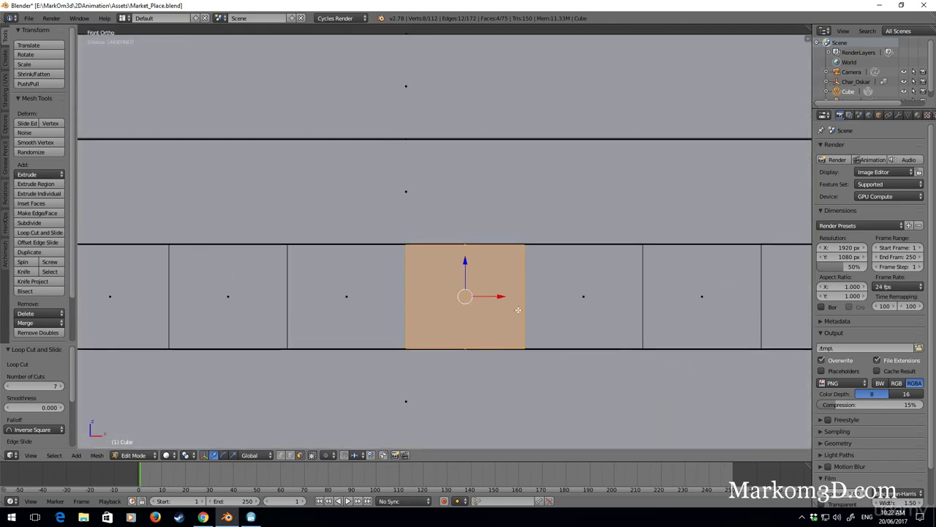
key(g)
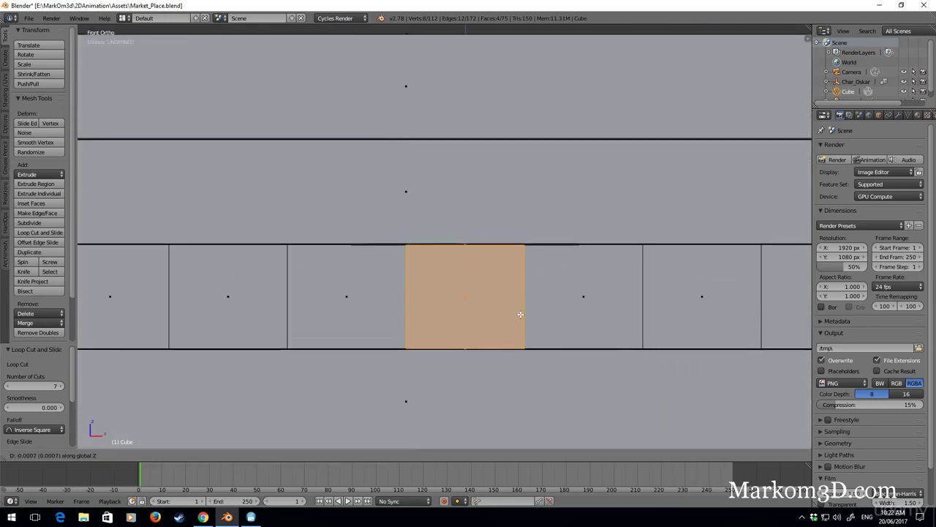
click(522, 316)
Shift the second block of the middle plank slightly, including along X toward the plank end farthest from the character.
shift+middle_drag(371, 295, 597, 272)
right_click(332, 226)
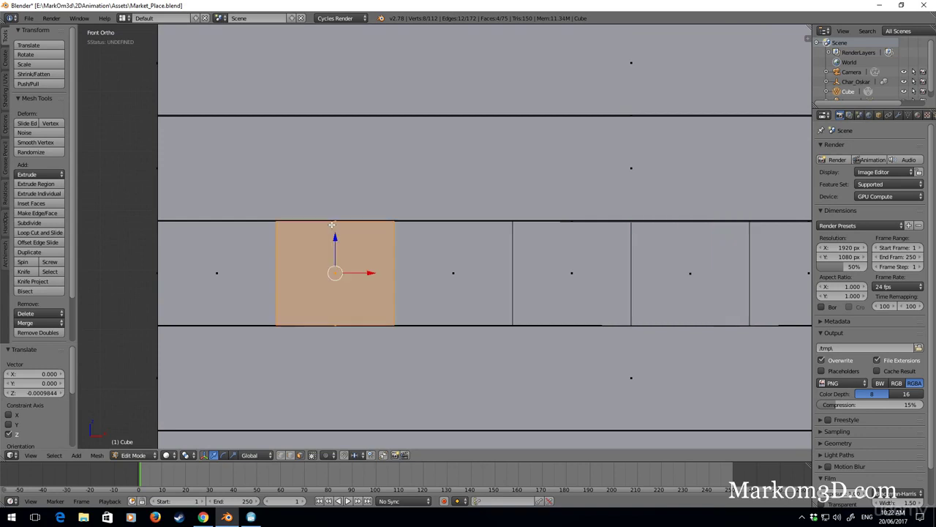
key(g)
click(375, 264)
key(g)
key(x)
click(318, 272)
scroll(460, 278, down, 4)
key(Tab)
middle_drag(456, 280, 486, 295)
key(Tab)
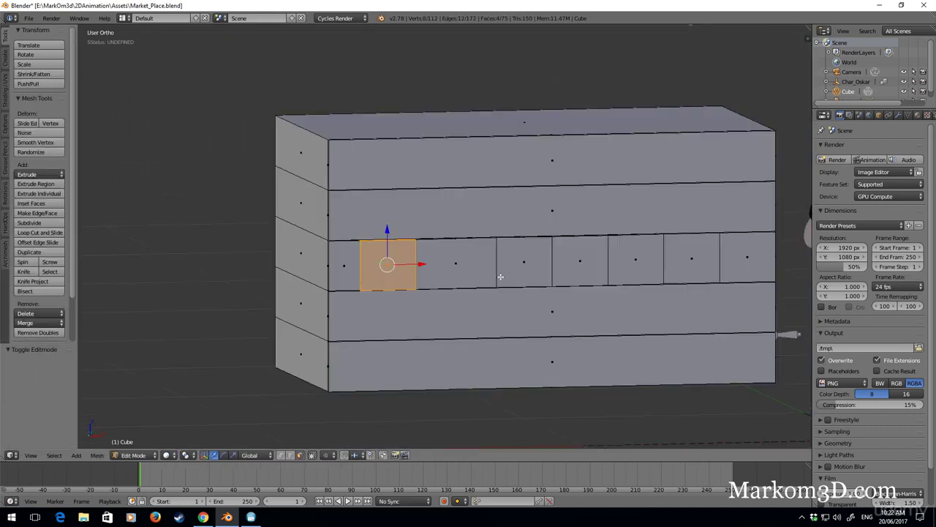
Divide the uppermost front plank into nine blocks with eight evenly spaced vertical loop cuts.
scroll(510, 261, up, 2)
shift+middle_drag(510, 259, 506, 326)
key(ctrl+r)
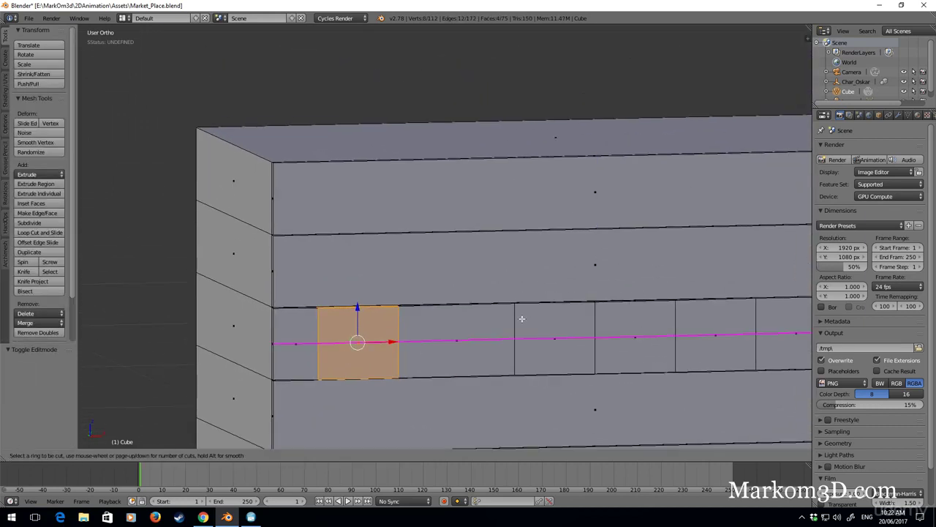
scroll(593, 194, up, 7)
click(575, 175)
right_click(574, 175)
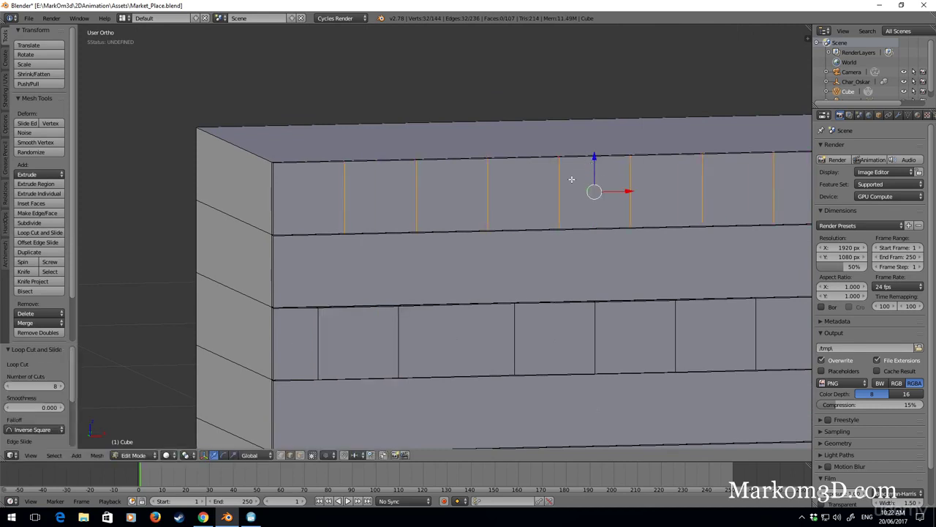
Raise the third block of the uppermost plank by about 0.002 along the Z axis.
click(299, 454)
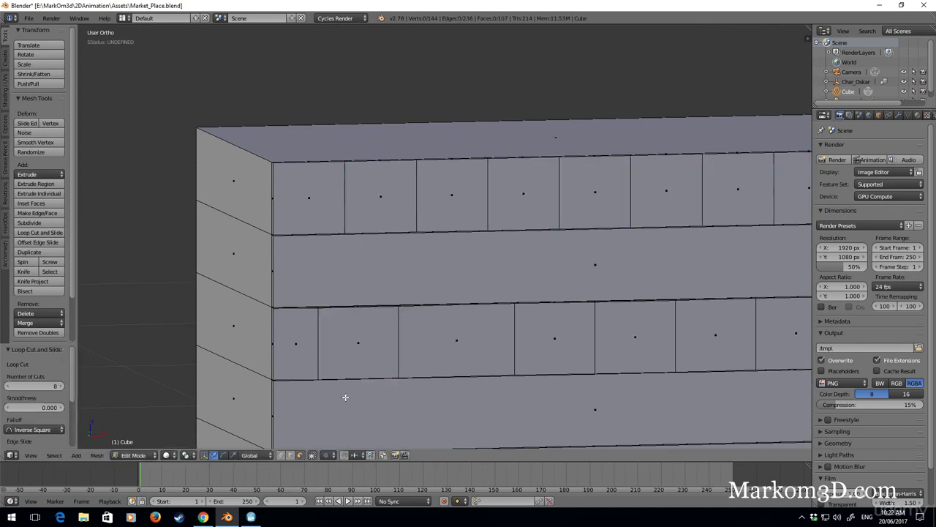
right_click(452, 227)
key(g)
key(z)
click(532, 225)
middle_drag(532, 225, 491, 218)
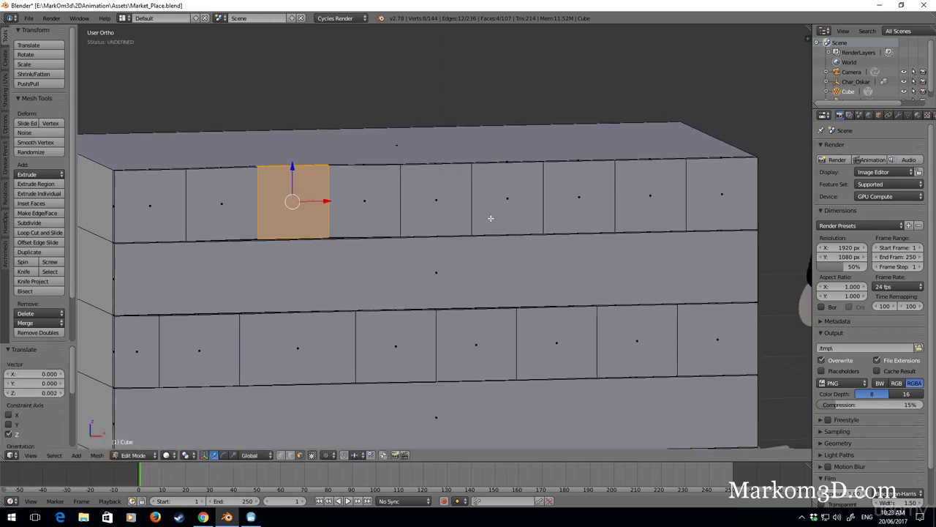
Move the seventh block of the uppermost plank by about 0.003 in X and 0.004 in Z, and check the front view in Object Mode.
right_click(581, 179)
key(g)
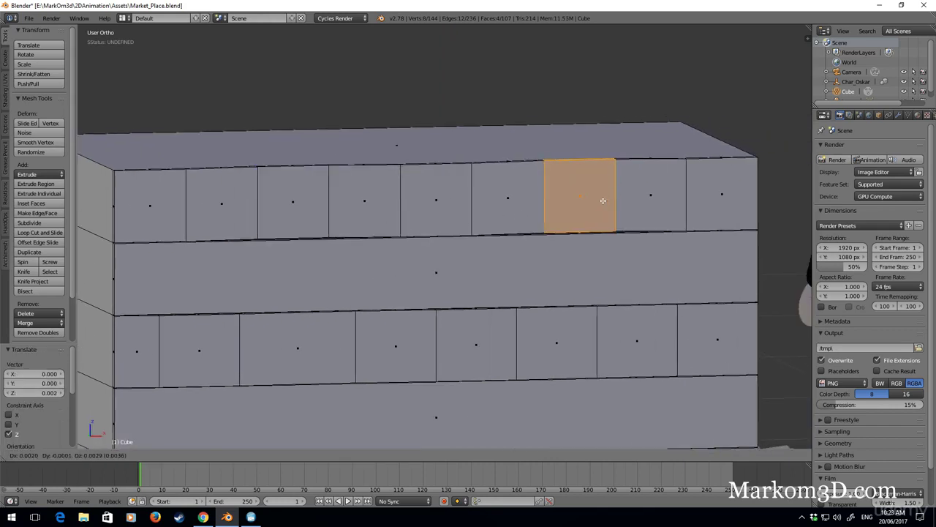
click(610, 196)
key(z)
key(z)
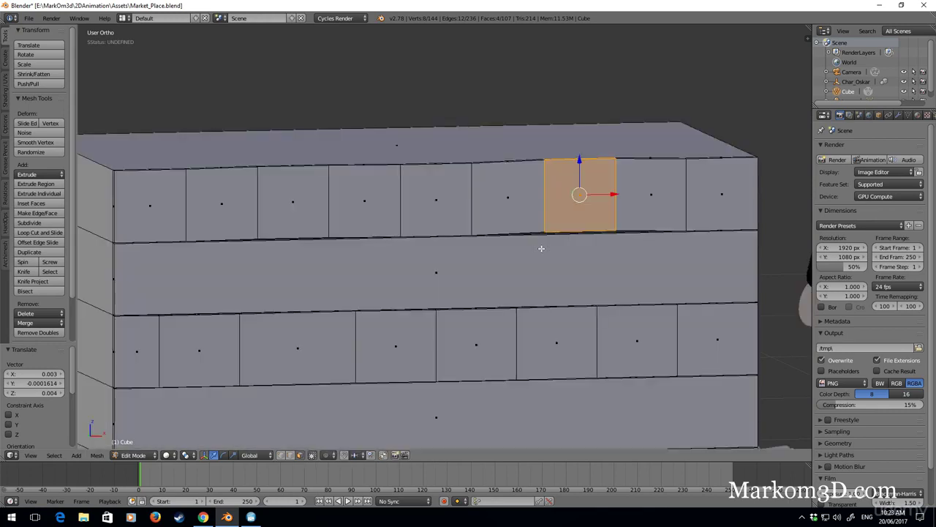
key(Tab)
scroll(537, 250, down, 4)
key(KP_1)
key(z)
key(z)
key(Tab)
key(Tab)
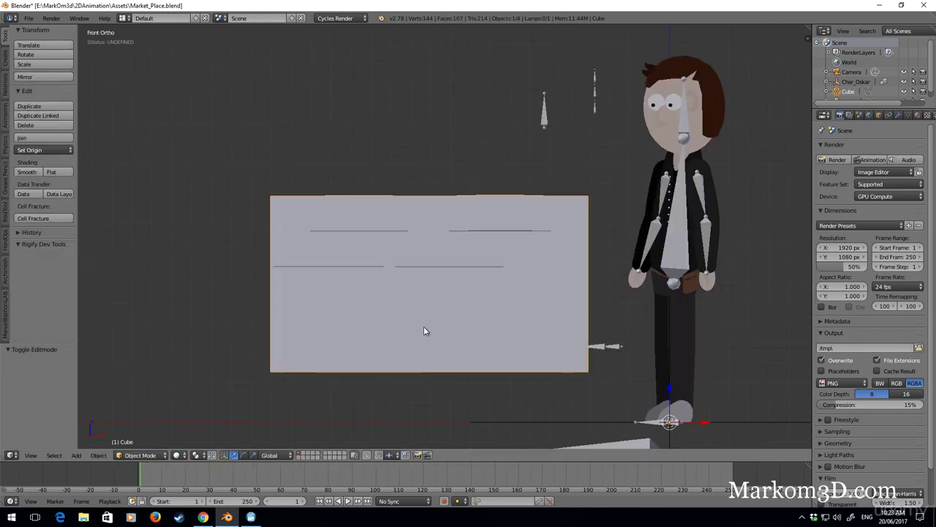
Divide the lowest front plank into six blocks with five evenly spaced vertical loop cuts.
key(Tab)
scroll(428, 326, up, 3)
key(ctrl+r)
scroll(454, 368, up, 4)
scroll(454, 368, up, 1)
scroll(454, 368, down, 1)
click(454, 368)
right_click(454, 368)
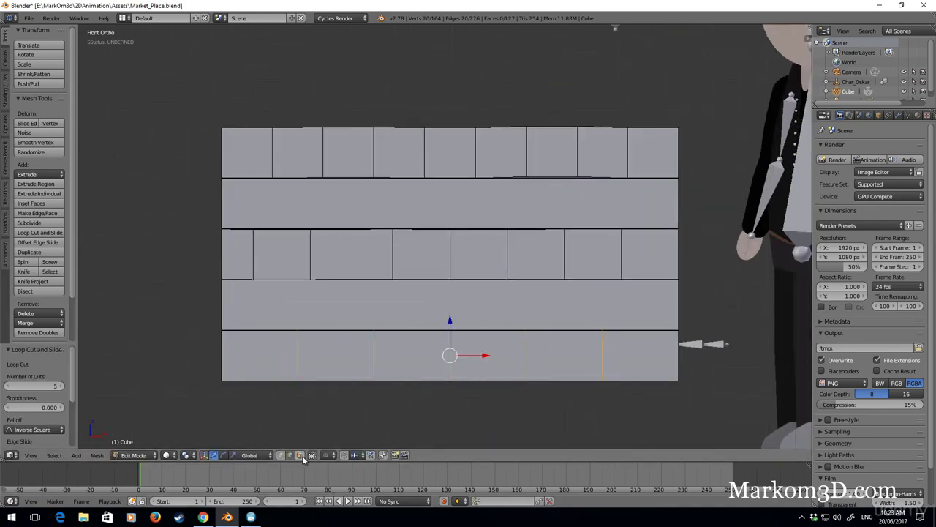
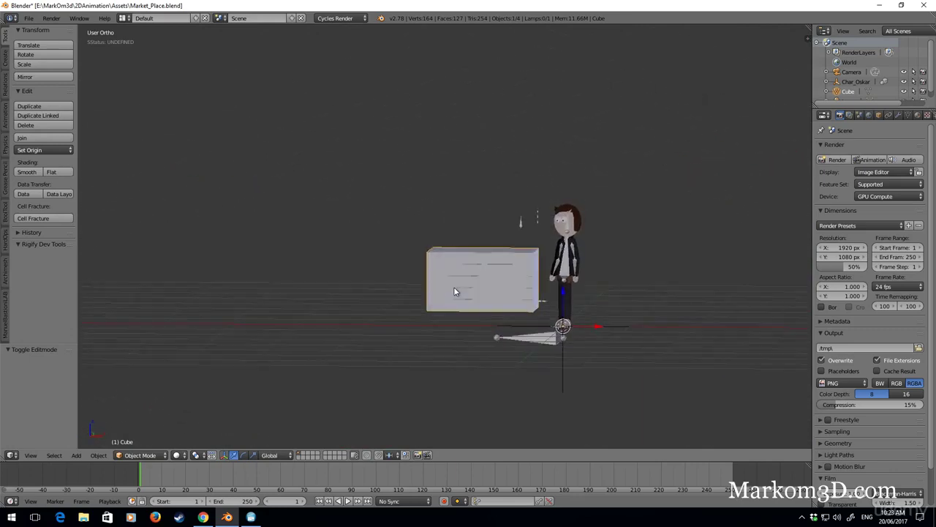
Delete the top face of the box in Edit Mode.
scroll(543, 334, up, 5)
key(Tab)
right_click(472, 228)
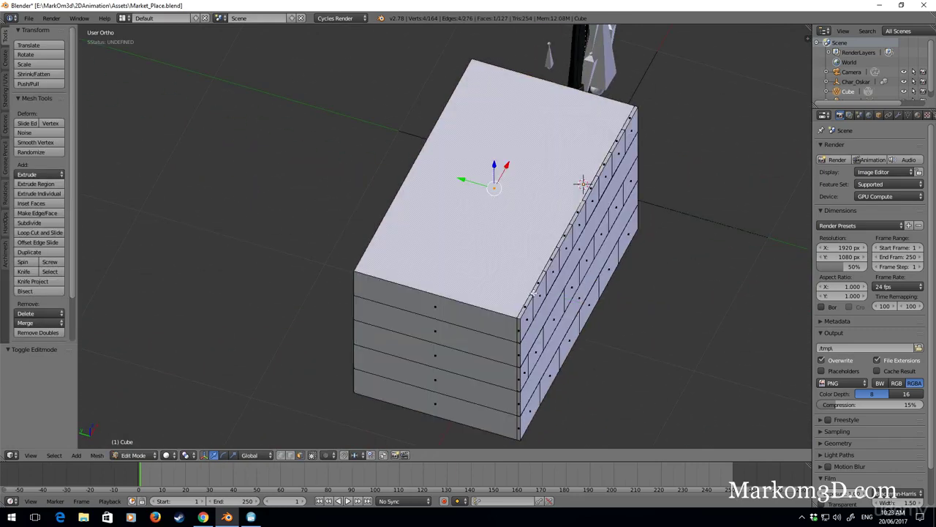
key(x)
click(542, 289)
Delete all five horizontal faces of the box's back side, opposite the block-divided front.
middle_drag(542, 289, 395, 289)
right_click(516, 259)
shift+right_click(518, 236)
shift+right_click(515, 216)
shift+right_click(512, 200)
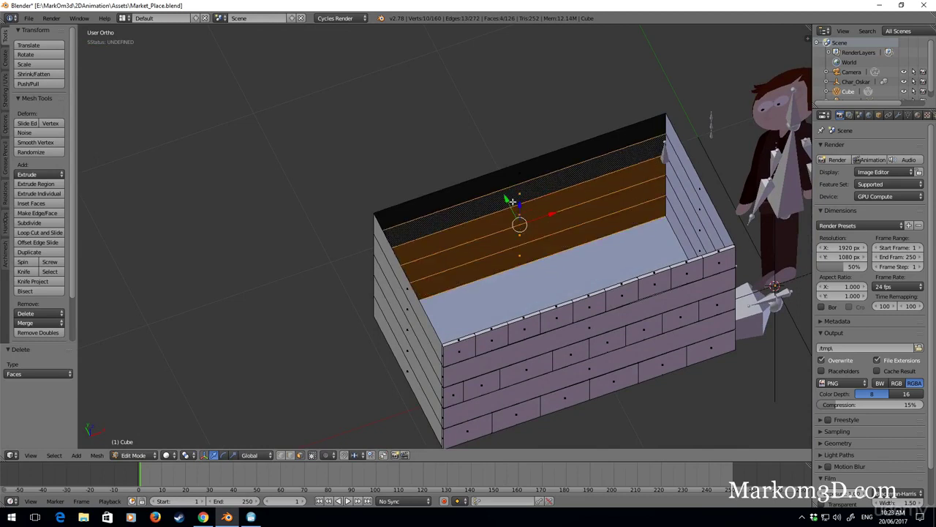
shift+right_click(516, 189)
shift+right_click(516, 181)
shift+right_click(522, 190)
key(x)
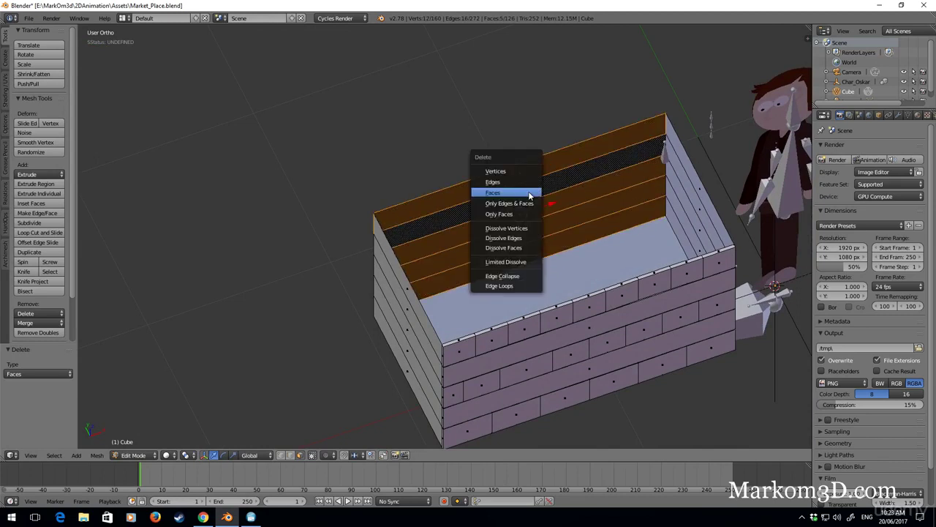
click(528, 192)
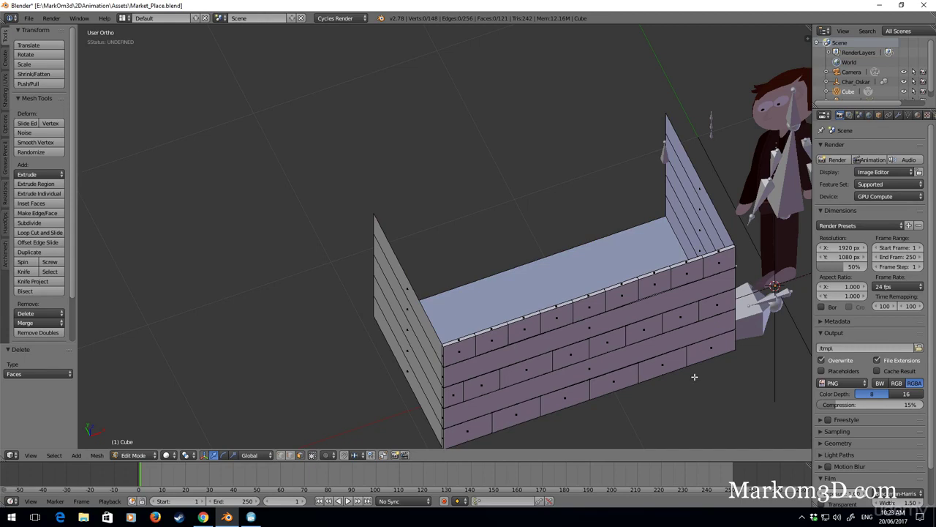
middle_drag(694, 377, 549, 247)
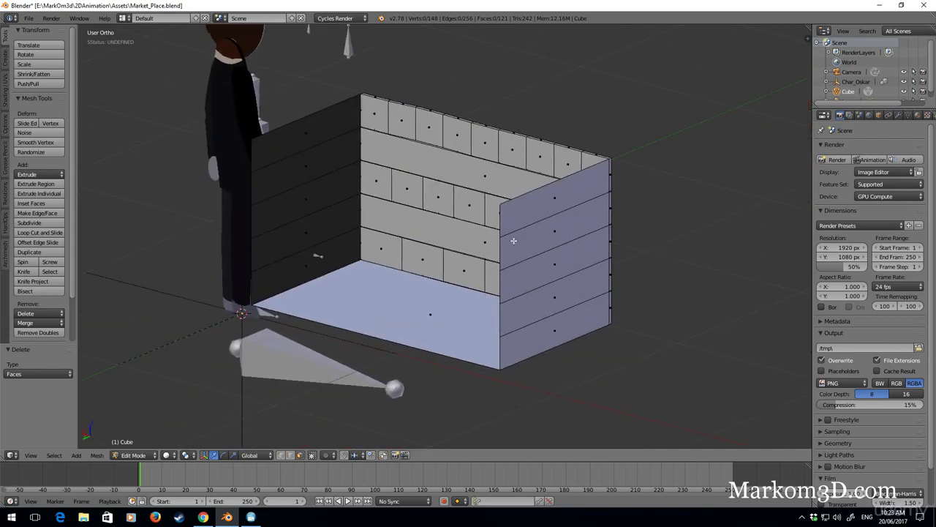
shift+right_click(321, 133)
shift+right_click(321, 166)
shift+right_click(322, 198)
shift+right_click(324, 229)
shift+right_click(322, 261)
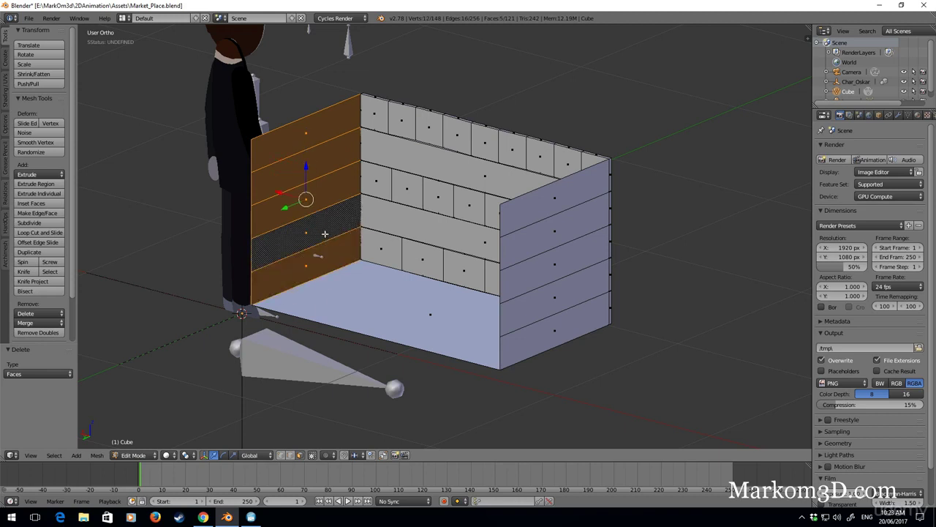
right_click(320, 225)
Bevel the lowest horizontal edge of the side wall beside the Oskar character by a tiny offset and delete the resulting strip.
click(291, 455)
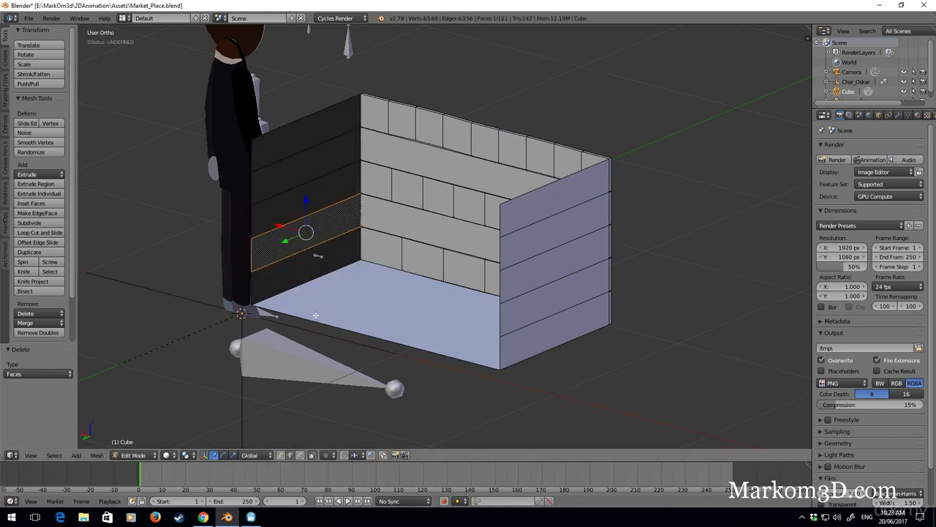
right_click(324, 253)
shift+middle_drag(372, 288, 416, 290)
scroll(416, 290, up, 3)
scroll(416, 290, up, 2)
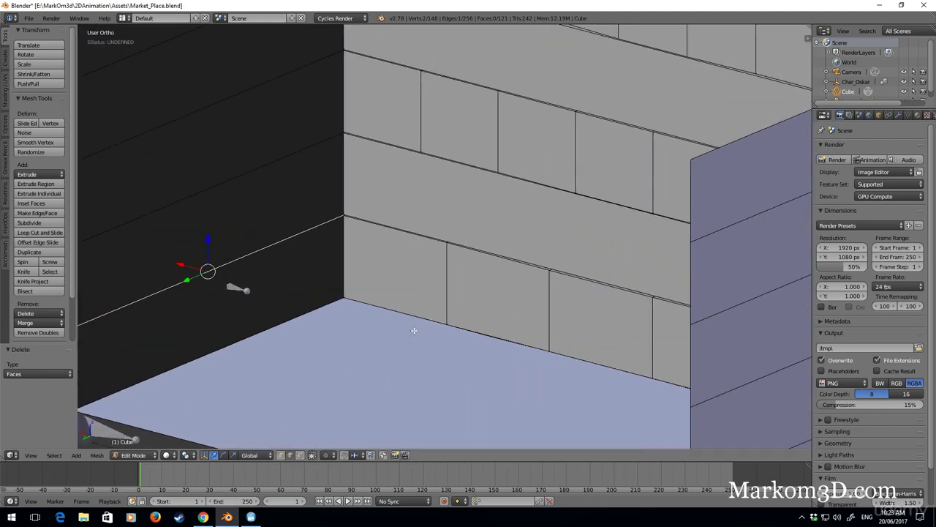
key(ctrl+b)
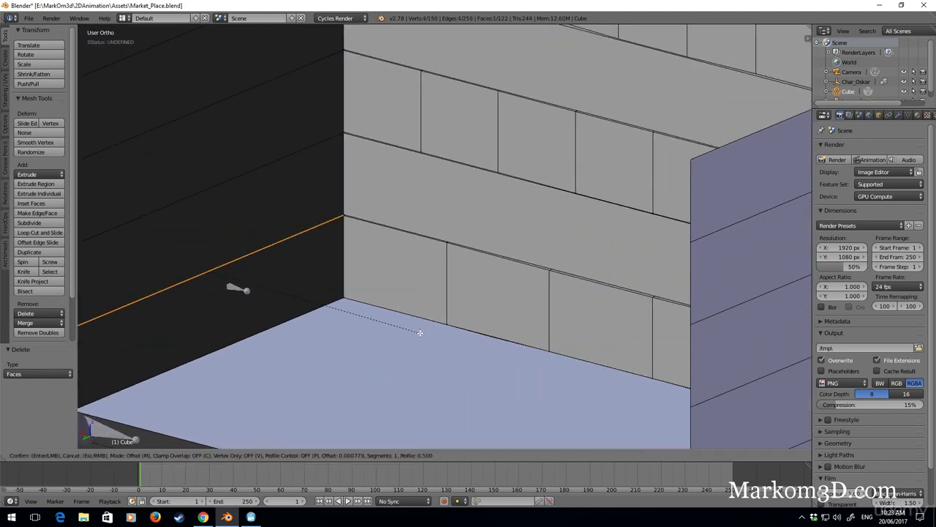
click(415, 331)
key(x)
click(422, 334)
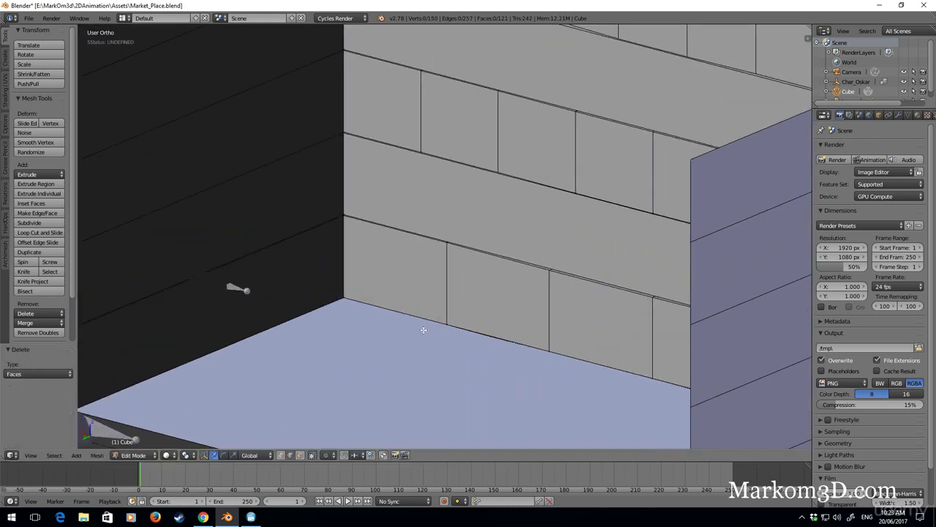
Delete the four upper faces of the side wall beside the character, leaving its lowest plank.
scroll(395, 359, down, 4)
click(299, 455)
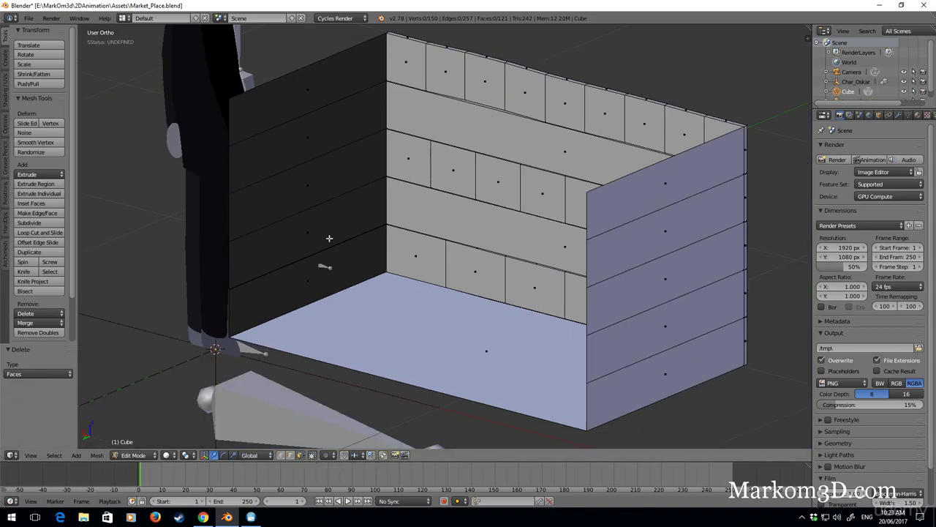
right_click(307, 231)
shift+right_click(308, 184)
shift+right_click(307, 135)
shift+right_click(299, 99)
key(x)
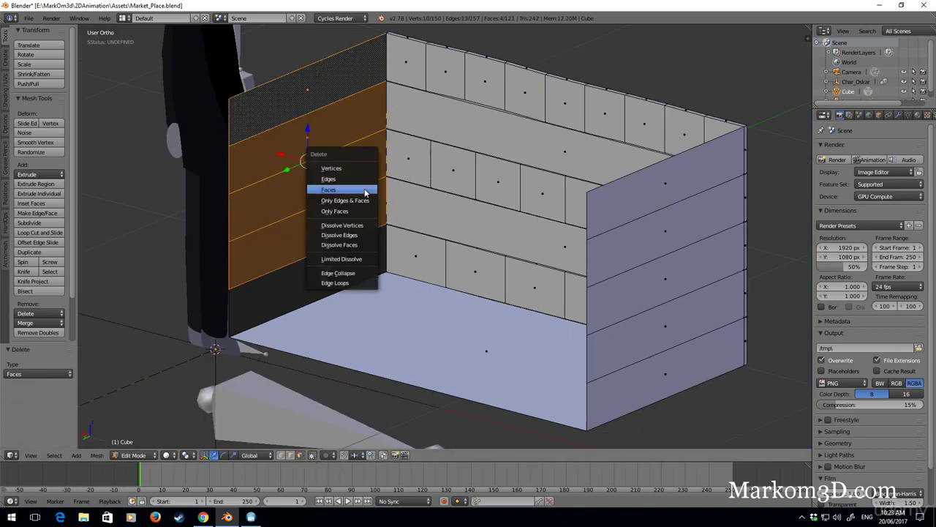
click(365, 188)
Delete all five horizontal faces of the side wall farthest from the character.
shift+middle_drag(476, 219, 419, 210)
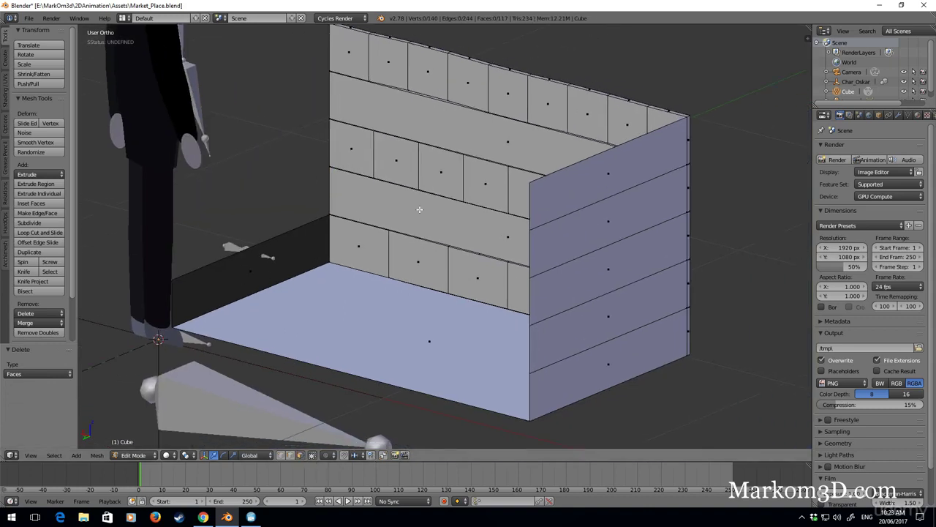
right_click(614, 179)
shift+right_click(618, 226)
shift+right_click(621, 275)
shift+right_click(627, 322)
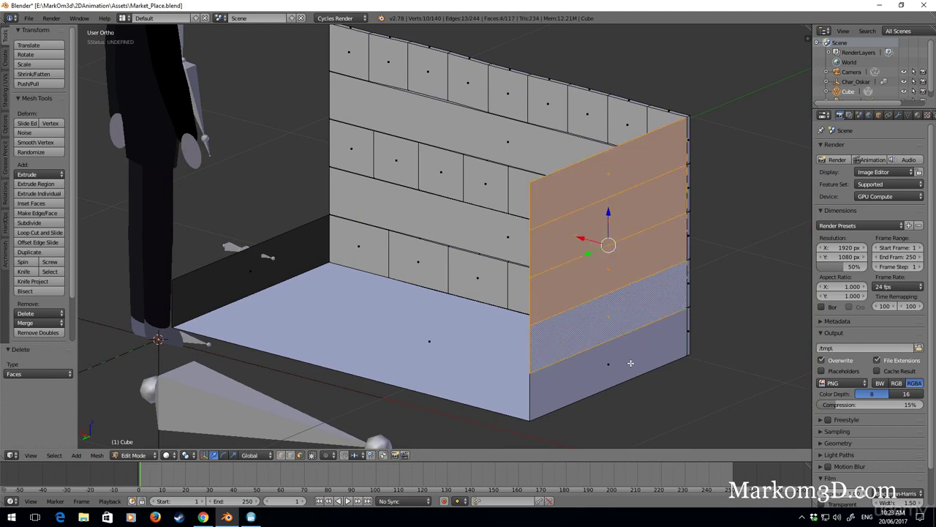
shift+right_click(637, 368)
key(x)
click(642, 374)
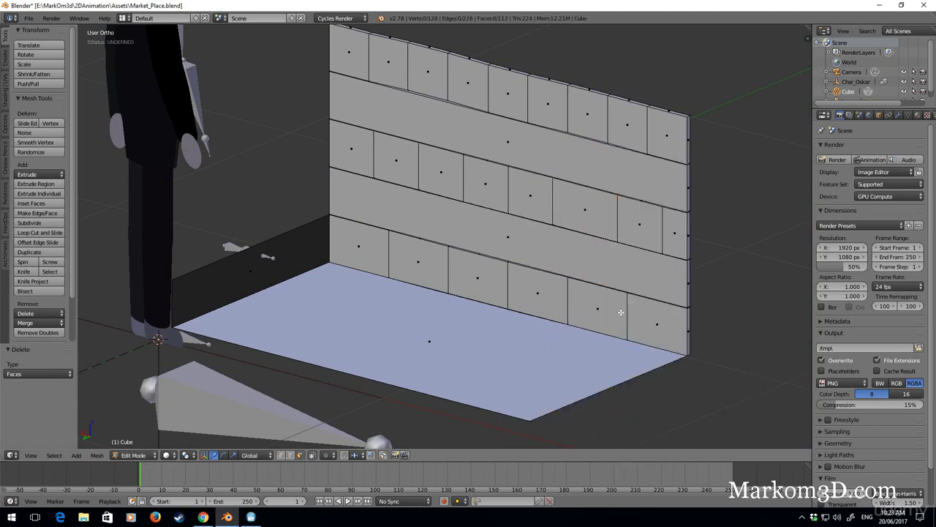
Duplicate the entire block-divided front wall with its linked geometry and place the copy along Y on the box's open back edge.
right_click(621, 313)
shift+right_click(626, 258)
shift+right_click(615, 206)
shift+right_click(612, 109)
shift+right_click(594, 114)
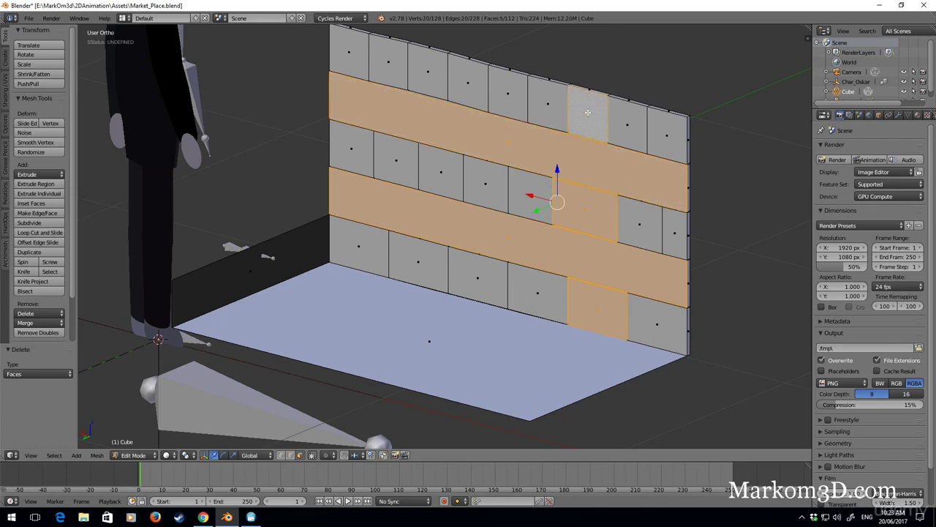
key(ctrl+l)
key(KP_7)
scroll(588, 116, down, 4)
shift+middle_drag(529, 352, 514, 278)
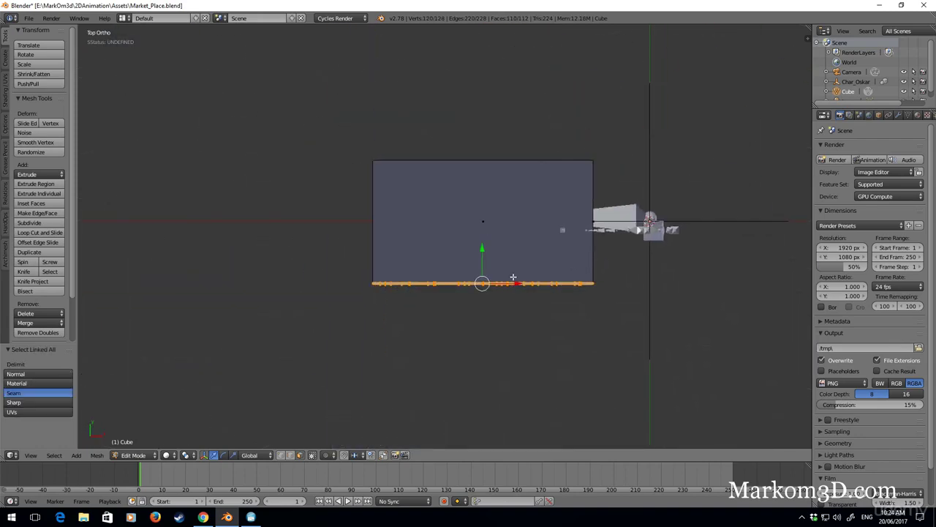
scroll(512, 284, up, 2)
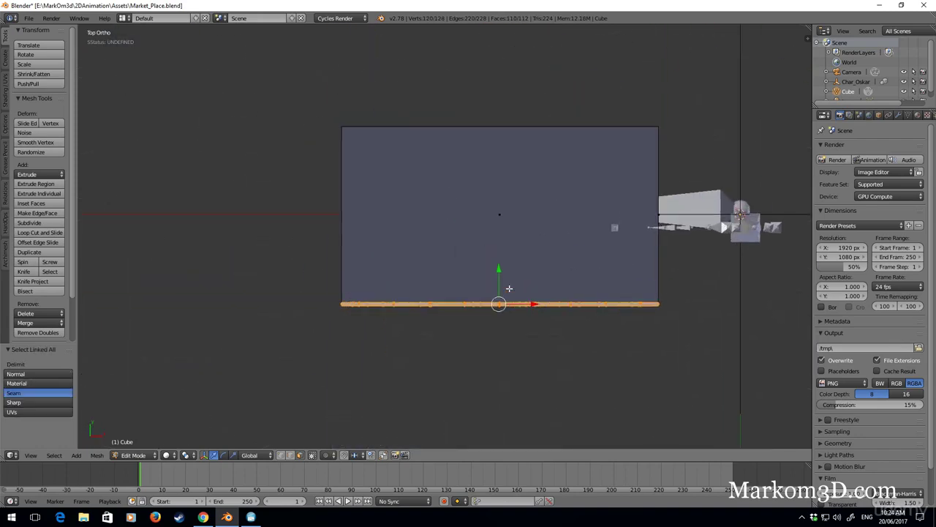
key(e)
key(y)
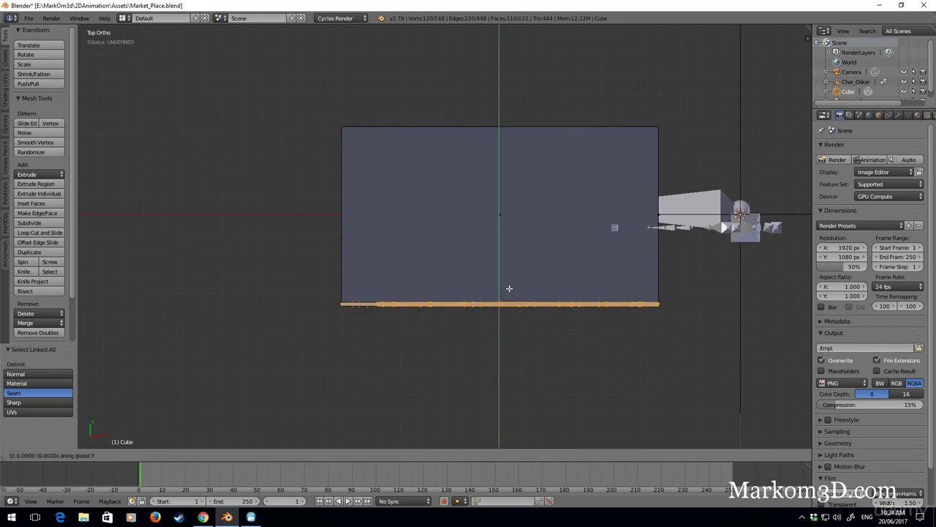
click(531, 109)
Scale the entire mesh along Y by 0.816 to make the box shallower.
middle_drag(530, 109, 531, 316)
key(a)
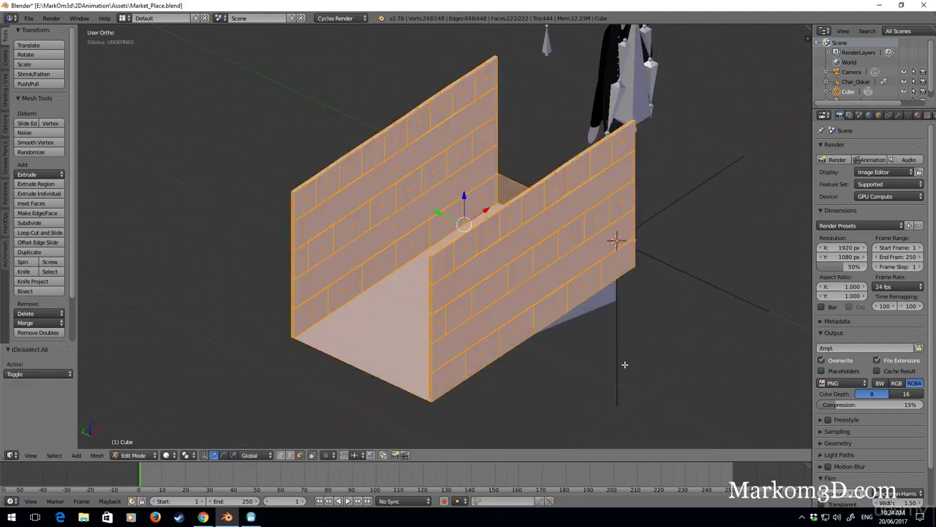
key(KP_7)
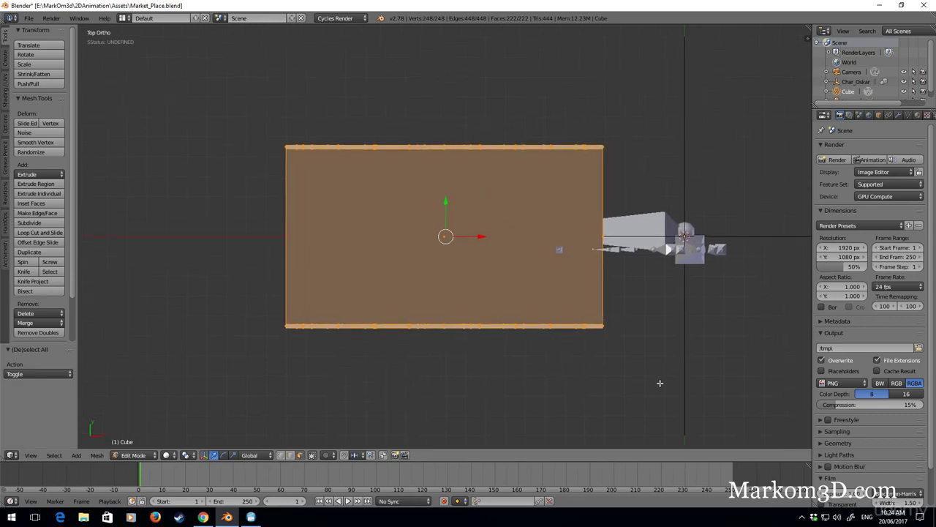
key(s)
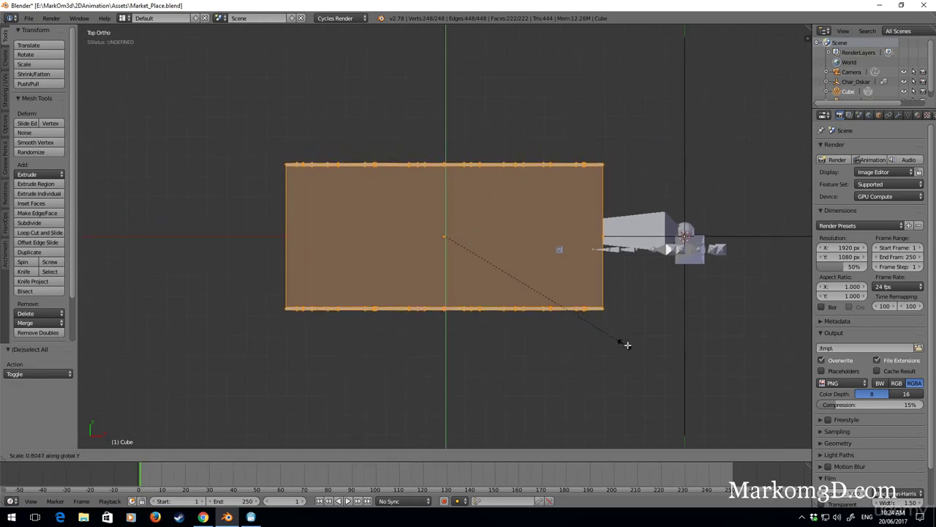
click(623, 343)
middle_drag(548, 344, 629, 248)
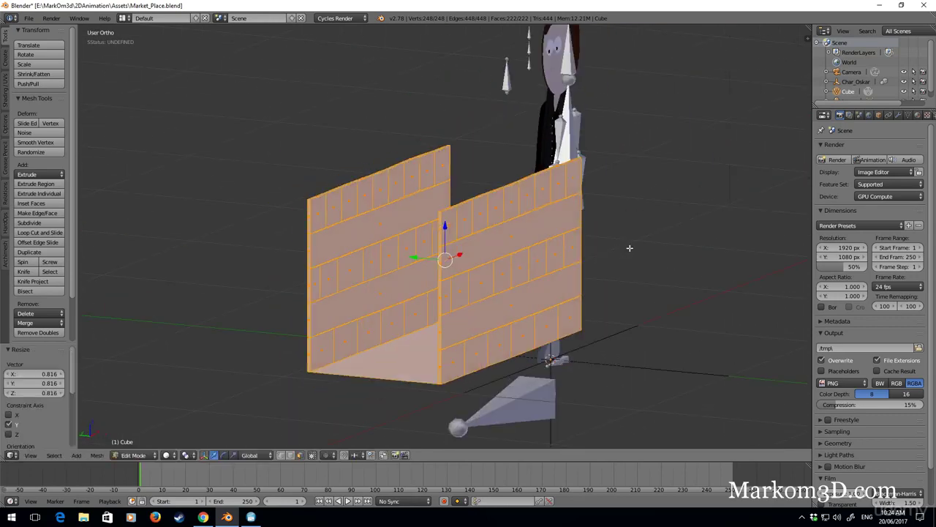
Duplicate one complete long block wall with its linked geometry and offset the copy by -1.046 in X and 0.299 in Y.
right_click(519, 289)
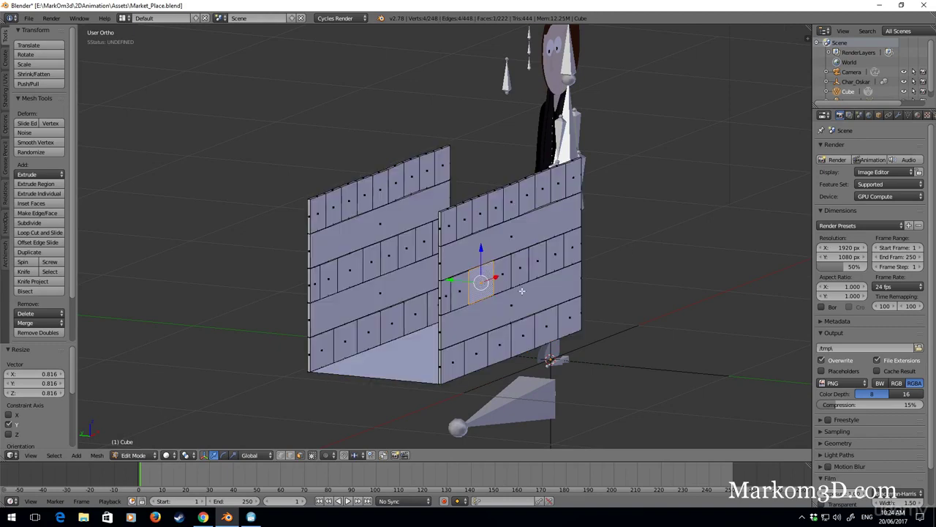
shift+right_click(521, 294)
shift+right_click(500, 344)
shift+right_click(516, 234)
shift+right_click(502, 219)
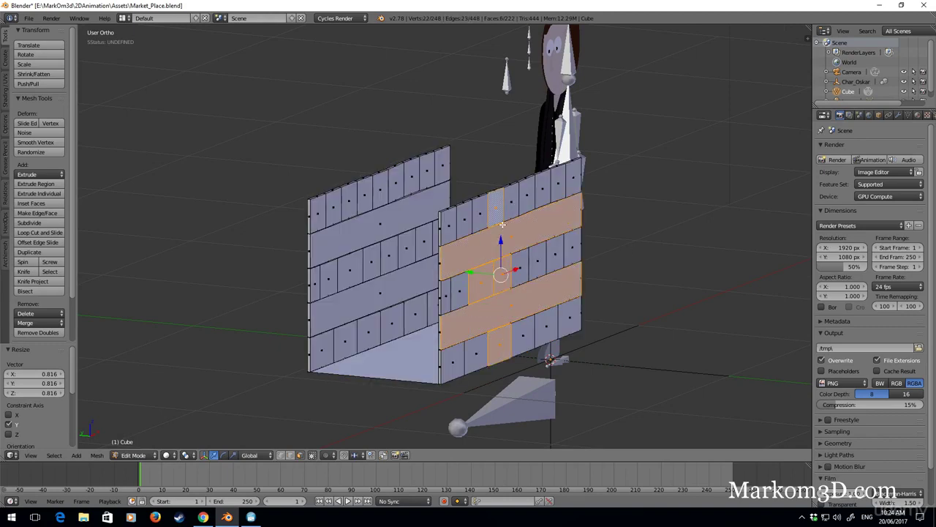
key(ctrl+l)
key(KP_7)
shift+middle_drag(501, 224, 626, 295)
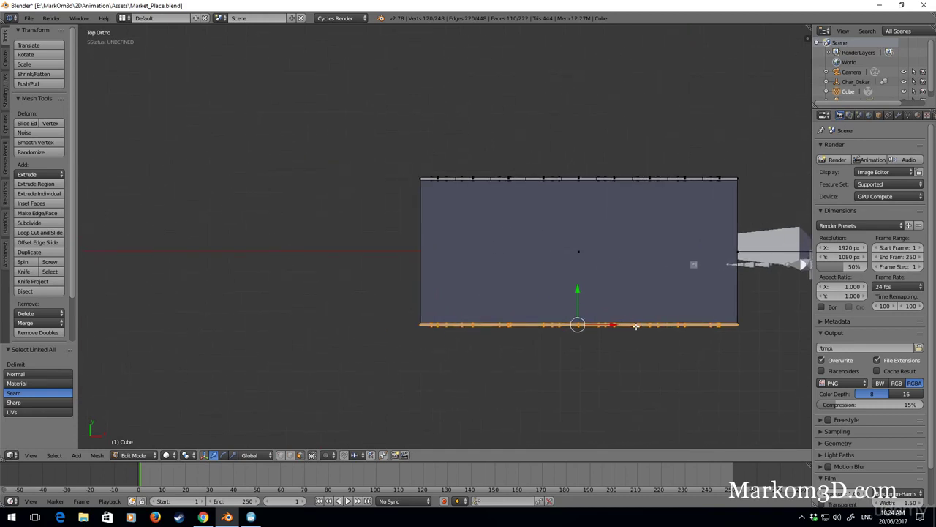
key(shift+d)
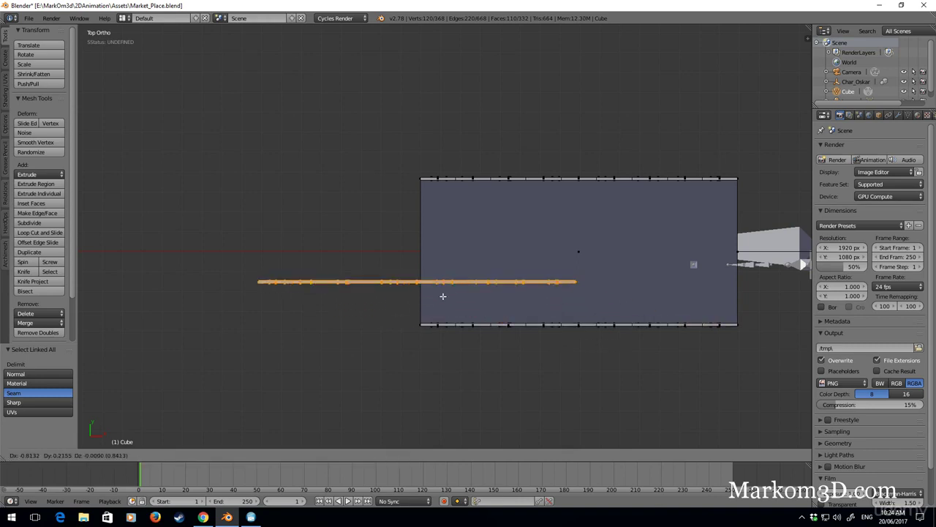
click(454, 287)
Rotate the duplicated wall 90° in the top view and scale it along Y by 0.527.
text(r90)
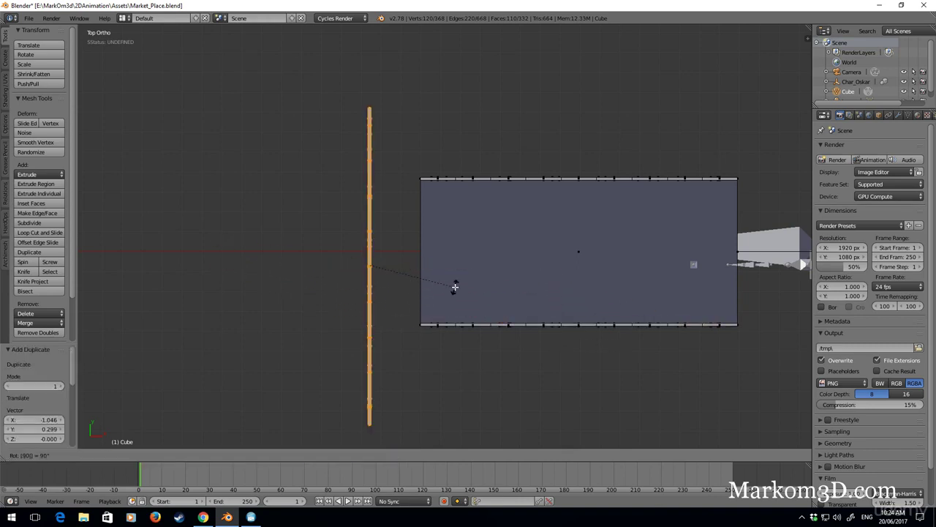
key(Return)
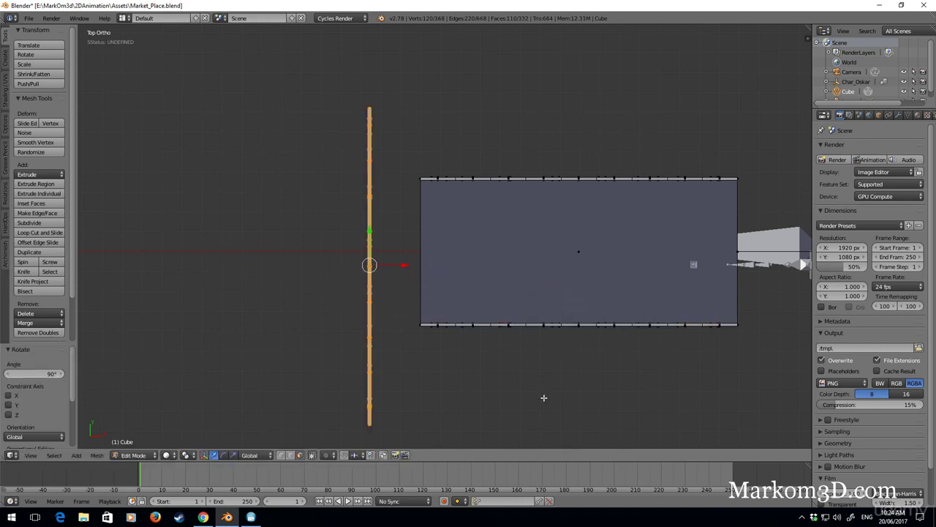
key(s)
key(y)
click(460, 335)
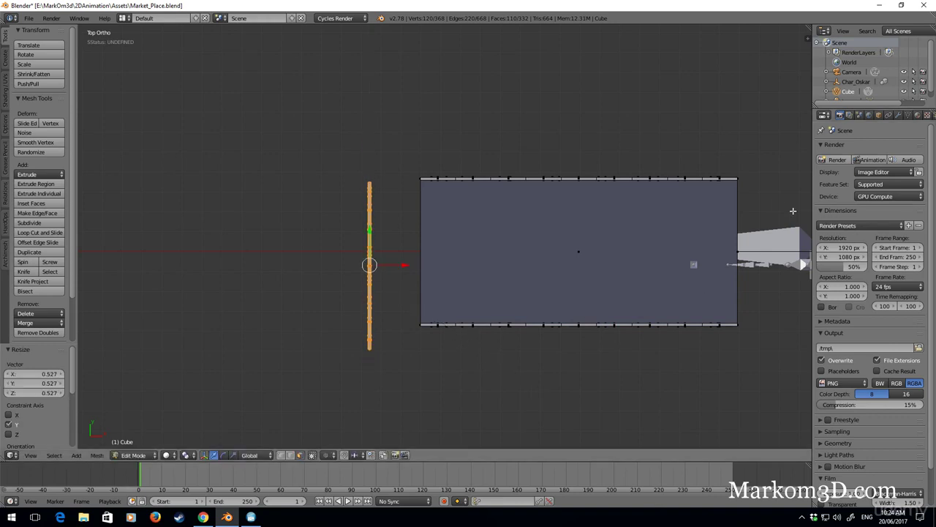
Centre the rotated wall on the box's depth by setting its median Y to 0.
key(n)
scroll(764, 426, down, 10)
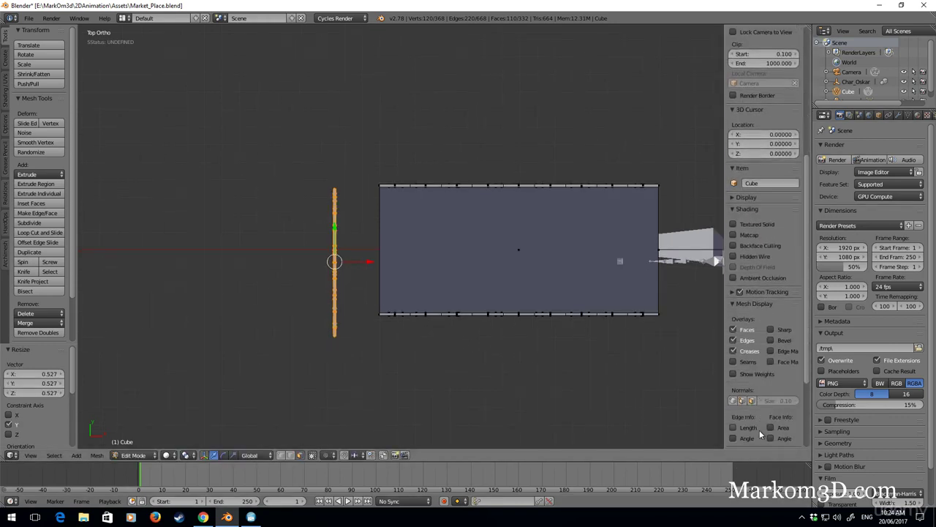
click(765, 439)
scroll(739, 348, up, 10)
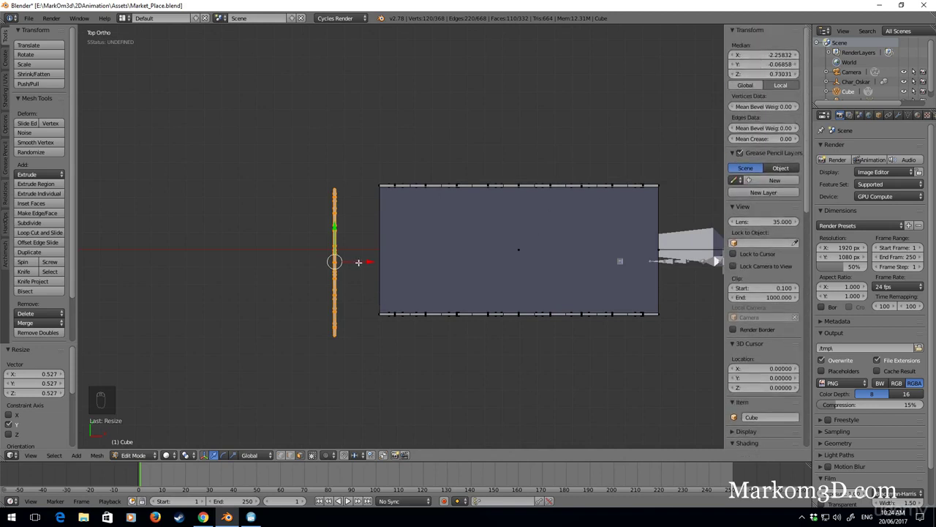
click(774, 65)
text(0)
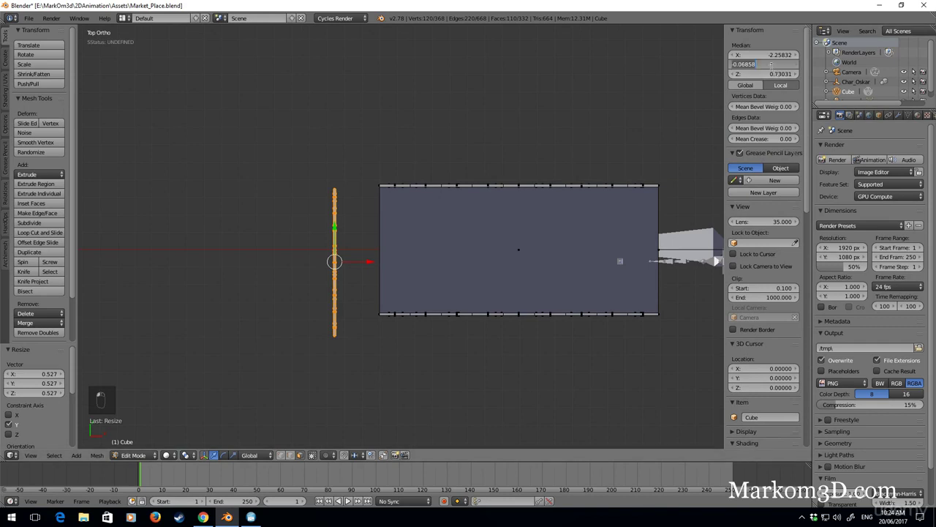
key(Return)
Move the rotated wall 0.245 along X against the box's open end and scale it along Y by 0.9.
scroll(443, 302, up, 2)
key(g)
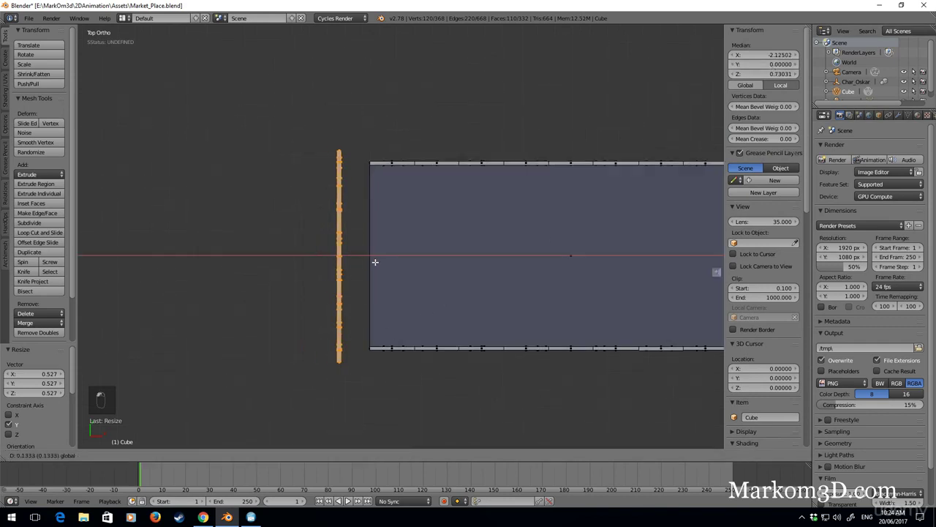
click(400, 258)
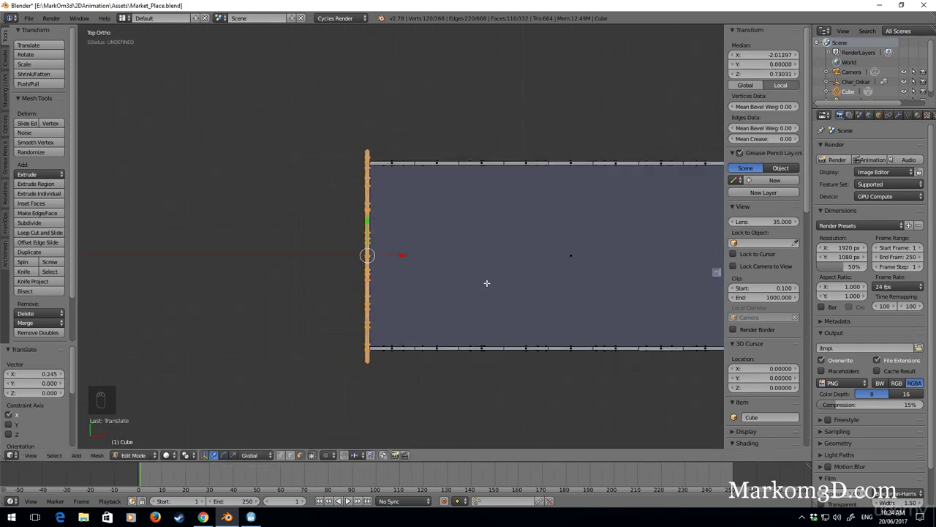
key(s)
key(y)
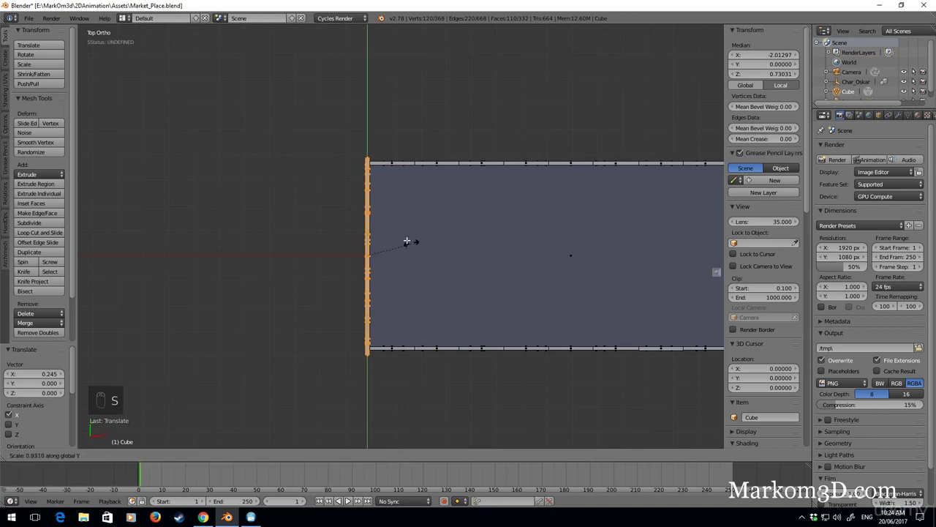
click(373, 228)
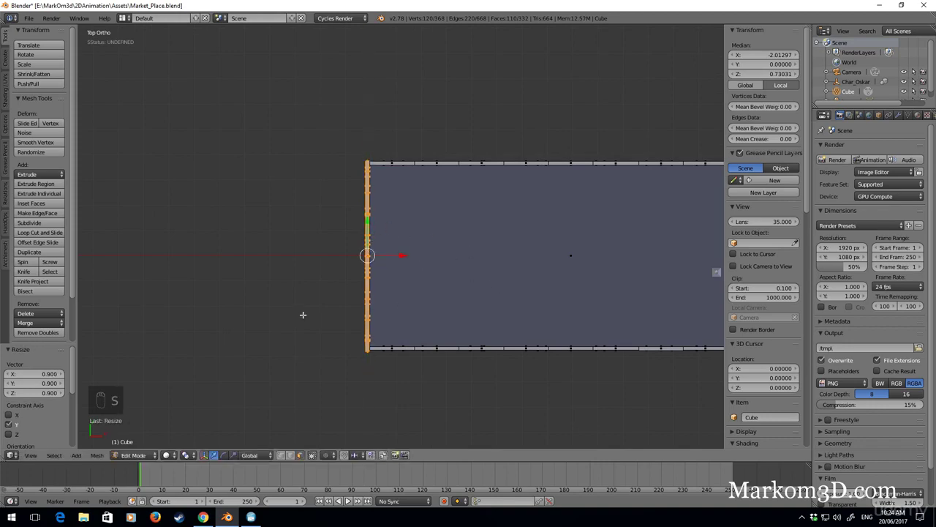
Return to Object Mode and examine the new end wall's corner fit and the whole box from the side and front.
middle_drag(303, 314, 414, 235)
key(z)
key(z)
key(z)
key(Tab)
scroll(460, 318, down, 4)
middle_drag(461, 317, 496, 335)
scroll(495, 334, up, 5)
middle_drag(481, 378, 538, 358)
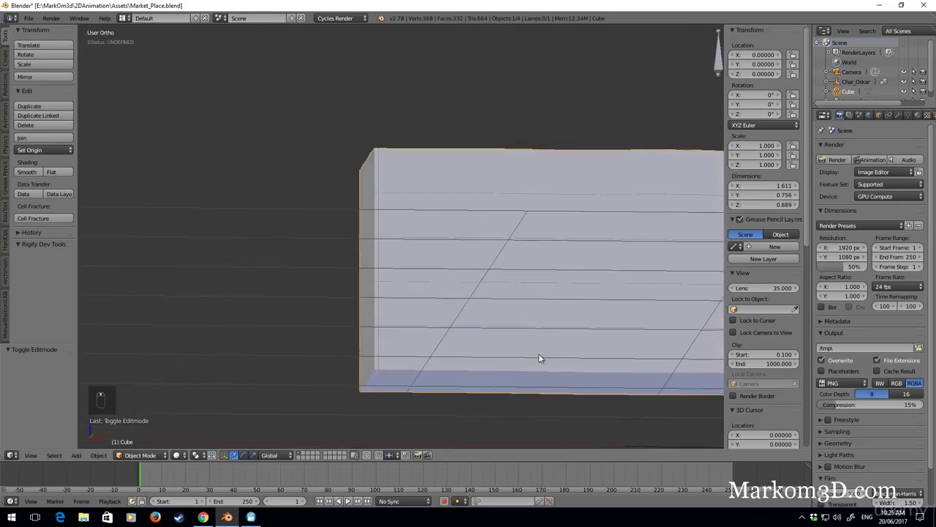
scroll(519, 369, down, 6)
key(KP_3)
key(KP_1)
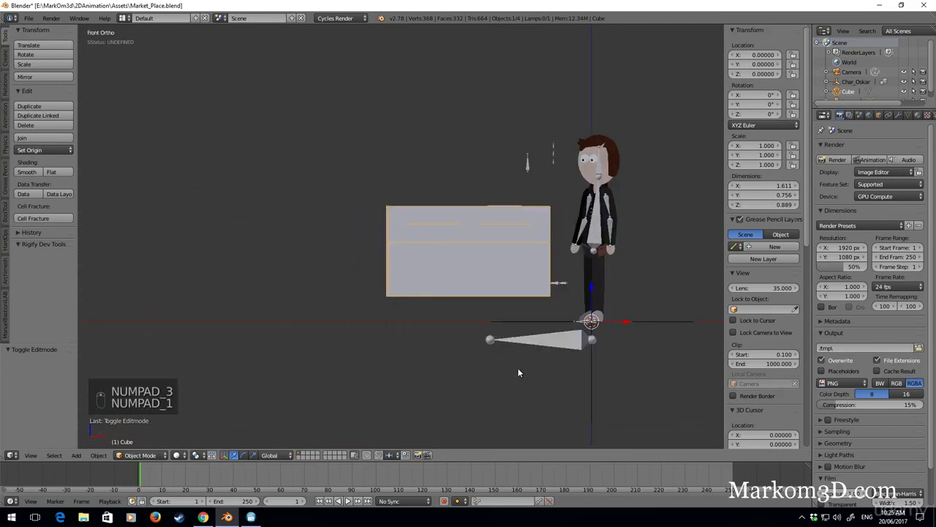
Add a 32-vertex cylinder to the box mesh in Edit Mode and rotate it 90° about X.
key(Tab)
shift+middle_drag(518, 373, 431, 375)
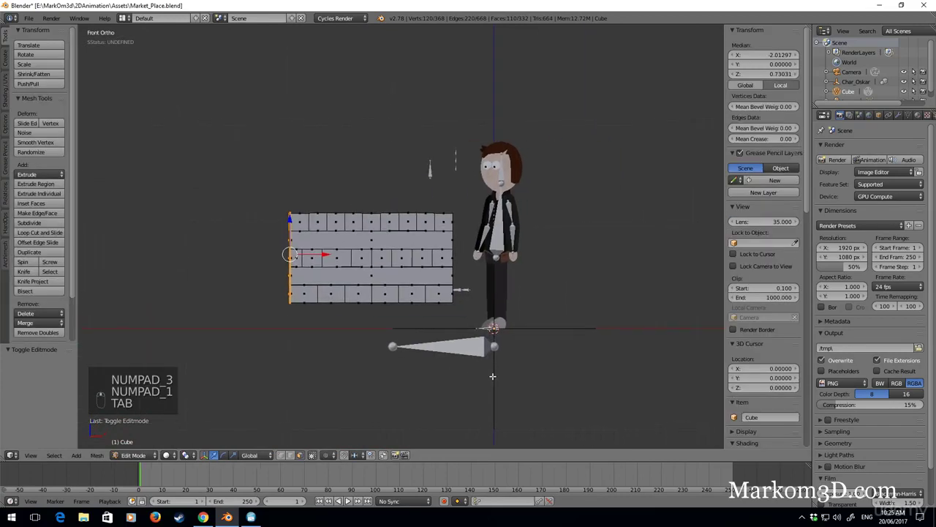
key(shift+a)
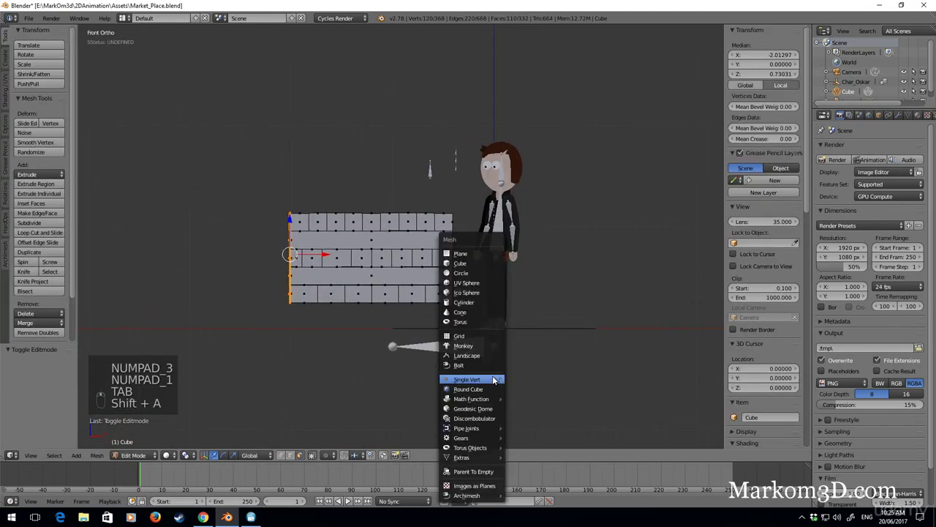
click(494, 304)
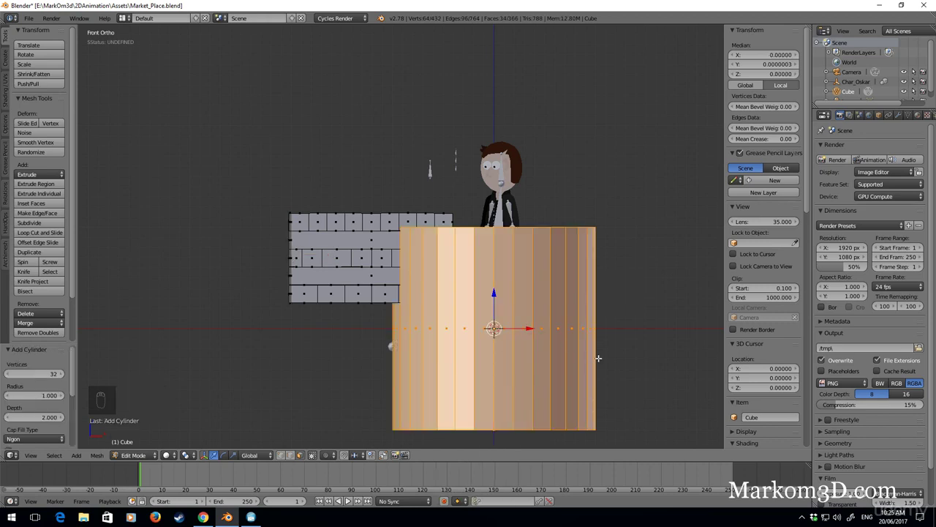
key(r)
key(x)
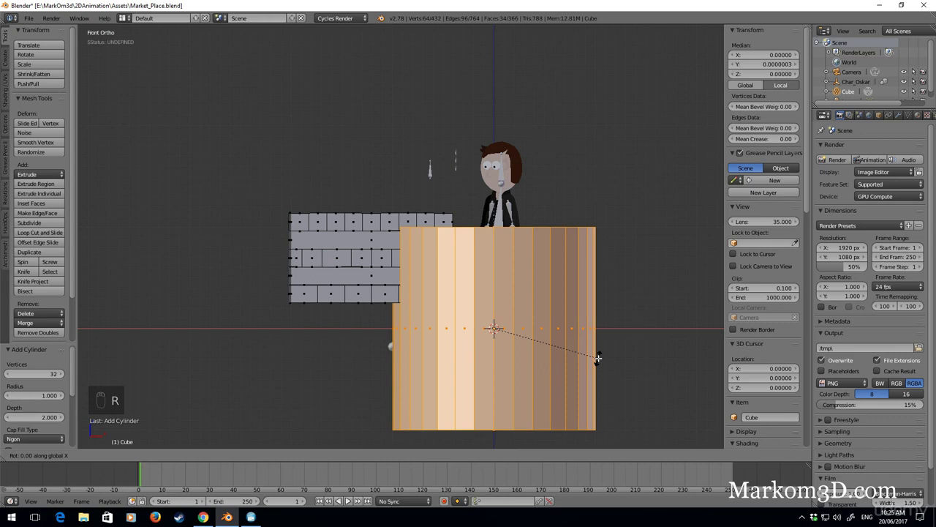
key(y)
key(x)
key(9)
key(0)
key(Return)
Scale the cylinder by 0.53, move it -1.418 along X and 0.385 along Z onto the box's lower part, and scale it by 0.812.
key(s)
click(603, 375)
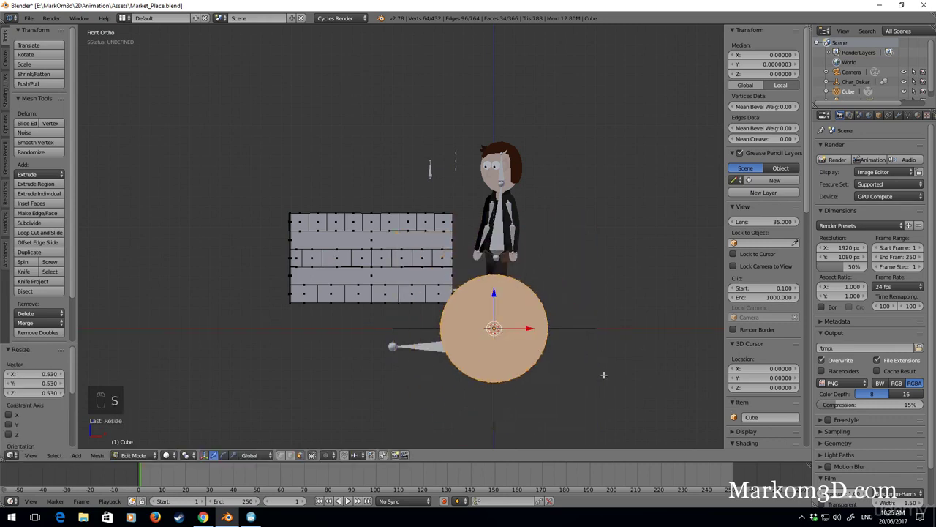
key(g)
click(471, 330)
key(s)
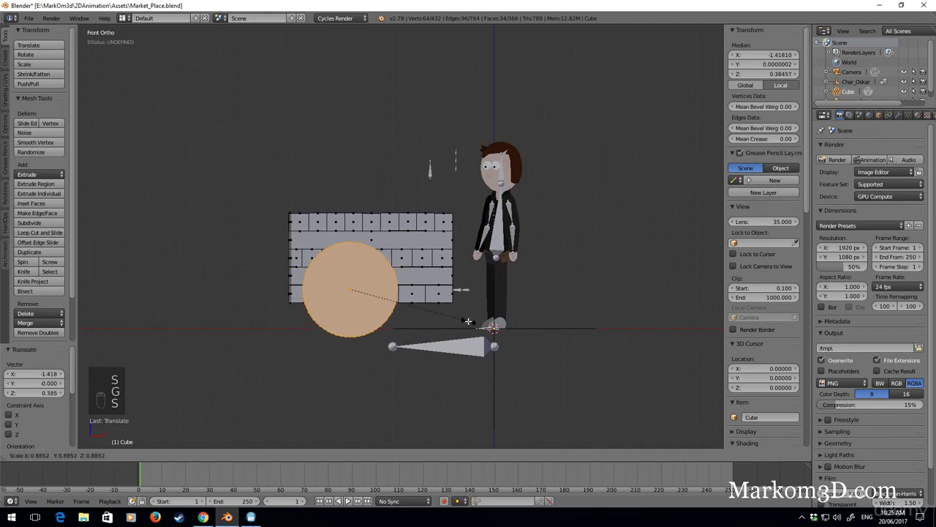
click(402, 303)
Move the cylinder -1.542 along Y so it stands clear of the box.
middle_drag(409, 309, 554, 335)
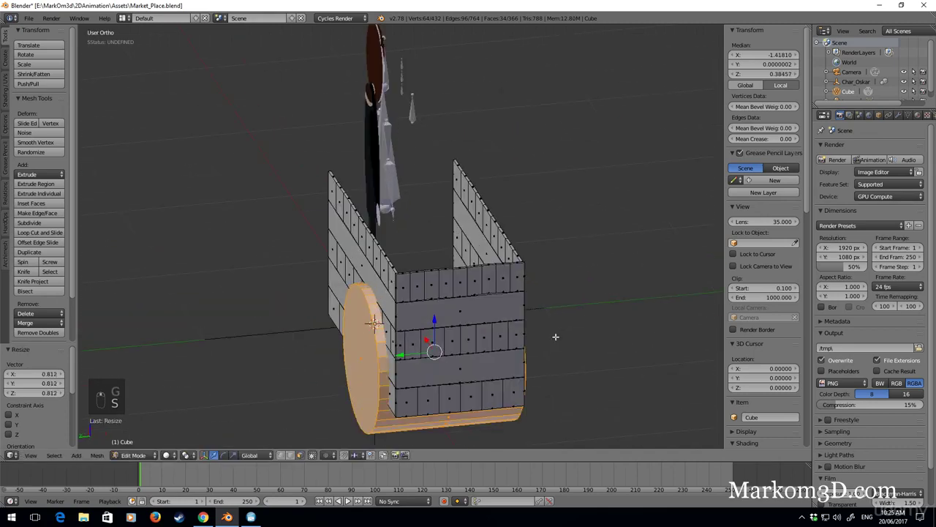
drag(400, 355, 669, 329)
shift+middle_drag(677, 330, 458, 311)
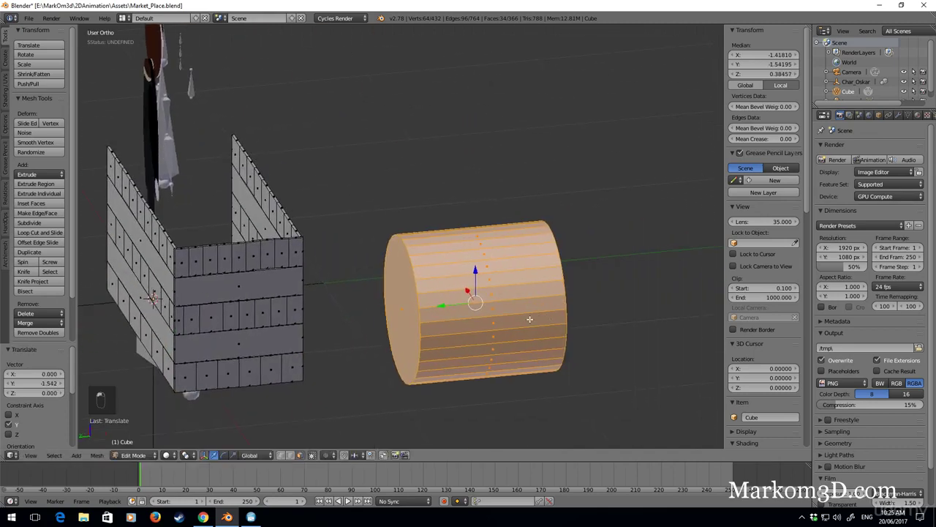
Flatten the cylinder into a thin wheel disc by scaling it 0.061 along Y.
middle_drag(529, 318, 626, 355)
key(s)
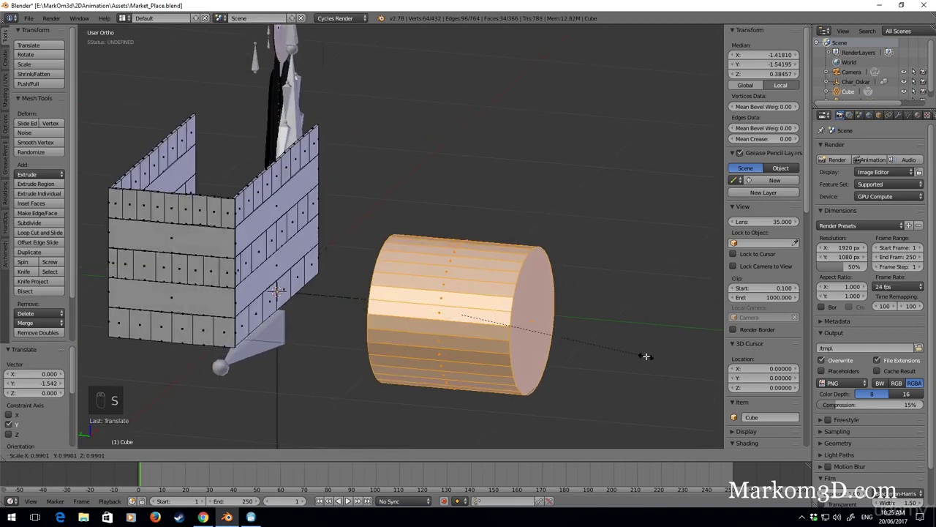
key(y)
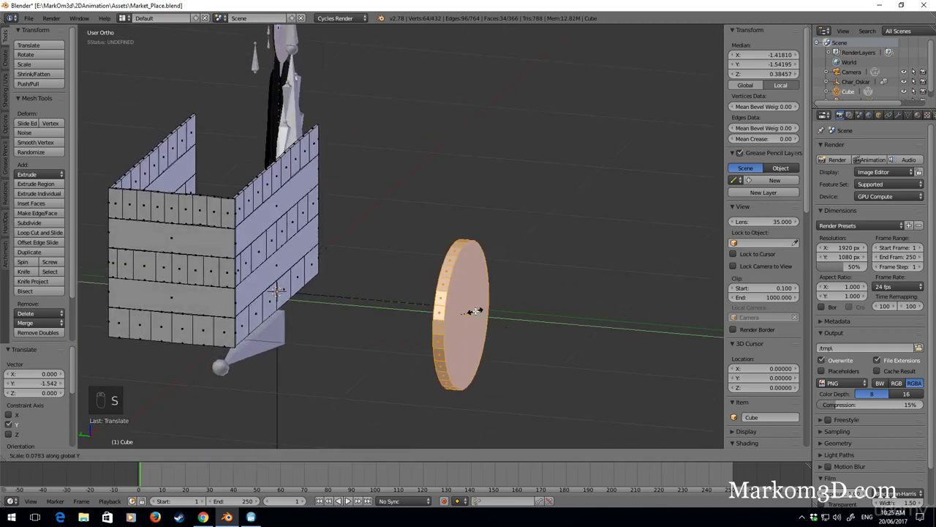
click(479, 310)
Delete the disc's two round cap faces, leaving only the outer rim band.
middle_drag(512, 341, 349, 437)
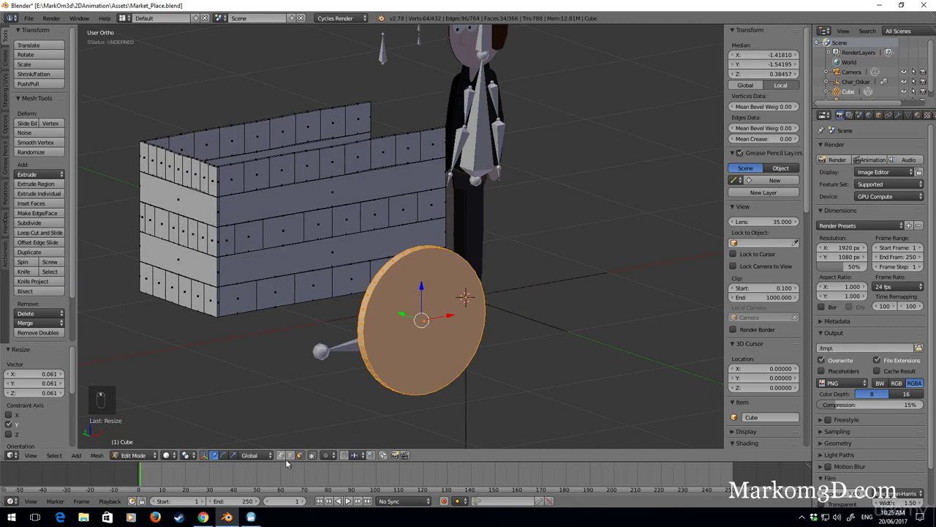
key(z)
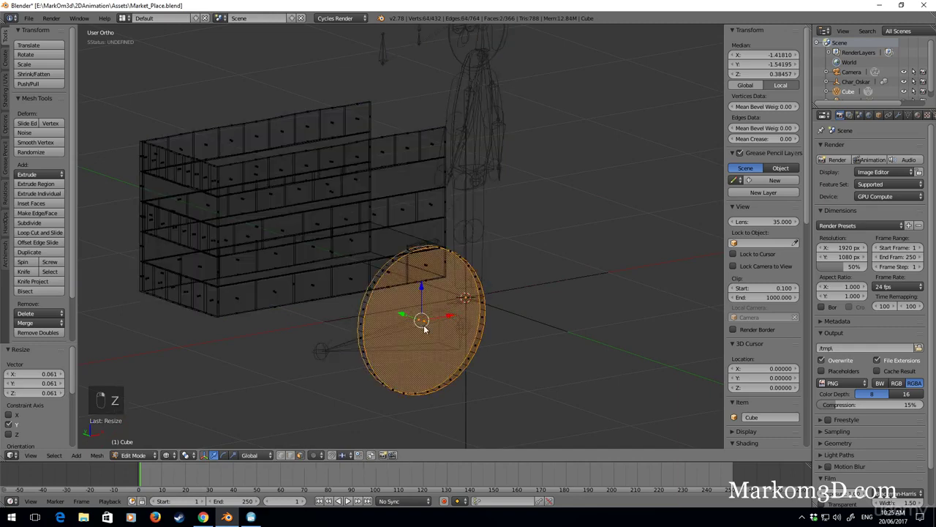
key(Delete)
click(424, 327)
key(z)
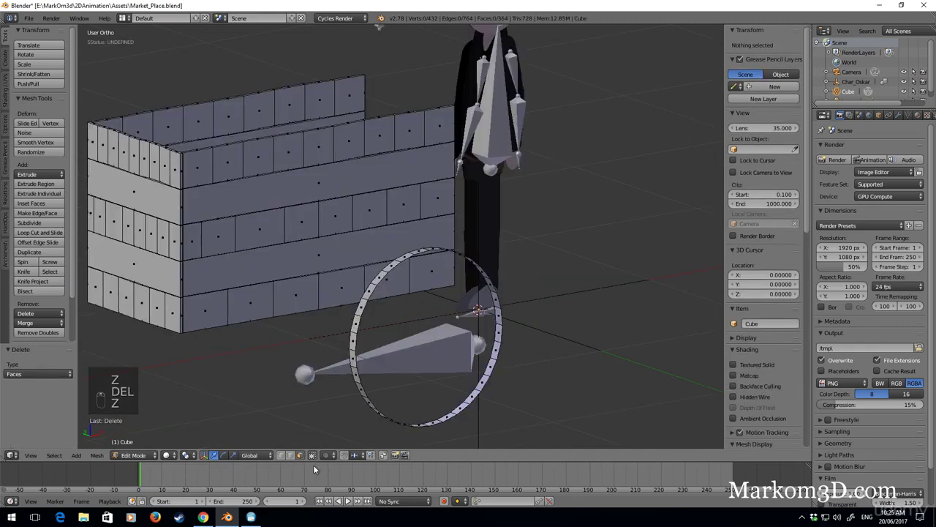
Extrude the rim's outward-facing edge loop and scale it inward by 0.147 to form the wheel face with a small centre hole.
click(290, 455)
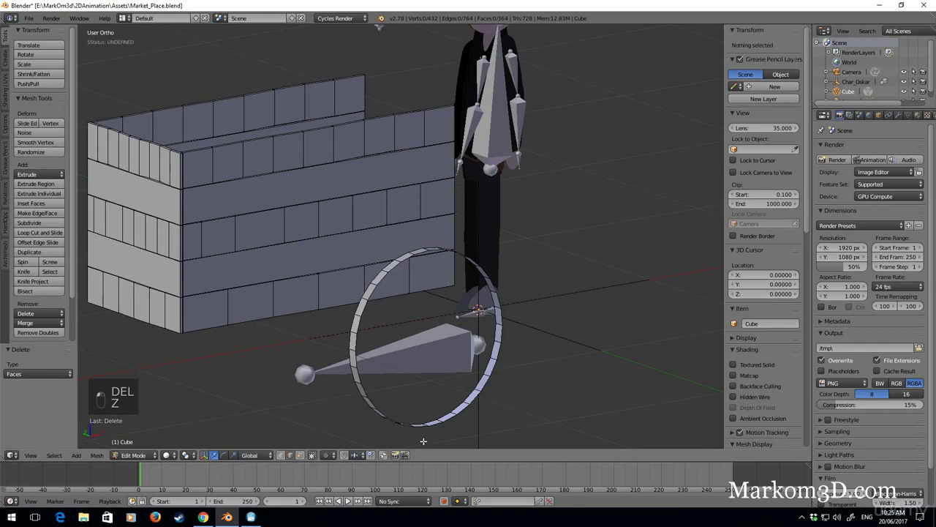
click(299, 456)
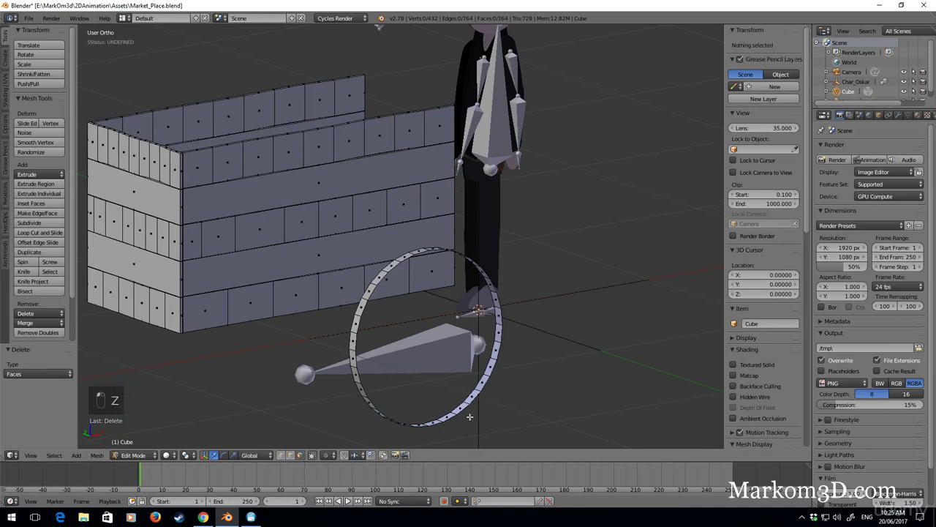
click(290, 454)
alt+right_click(428, 425)
alt+right_click(468, 415)
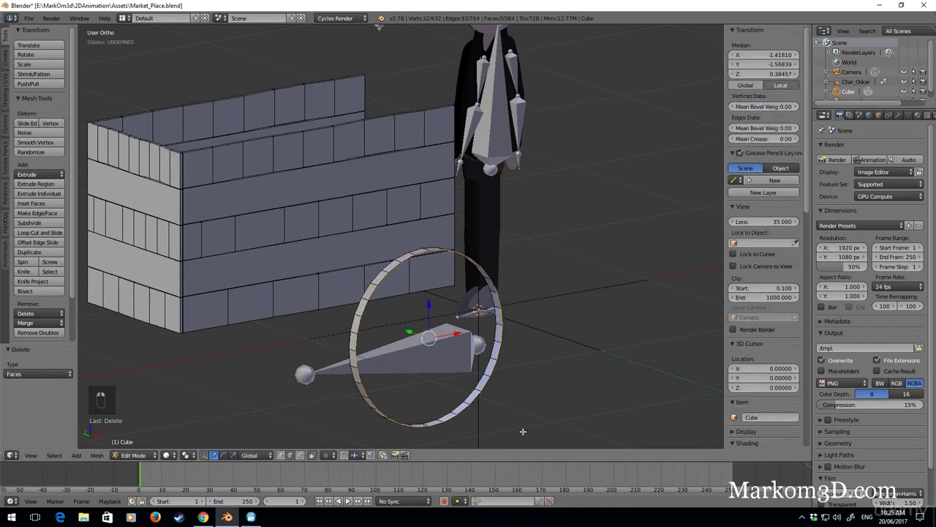
key(e)
right_click(617, 413)
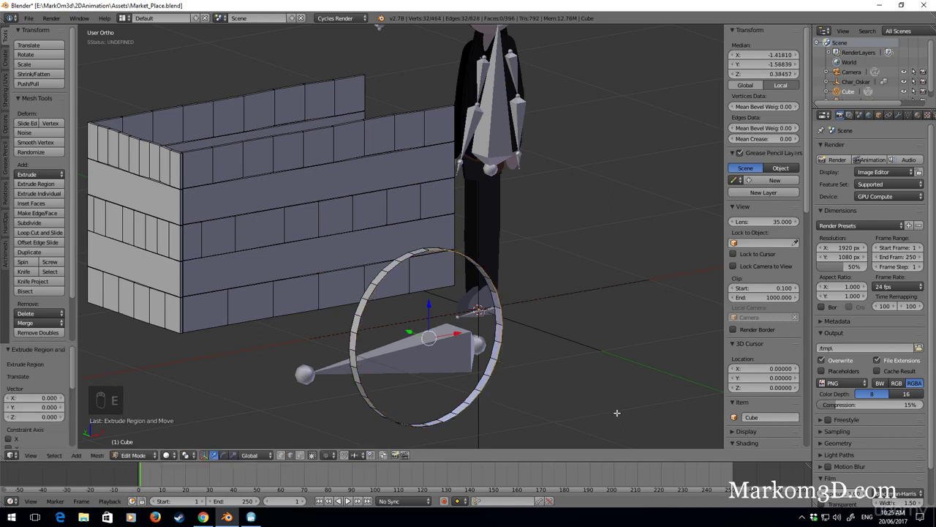
key(s)
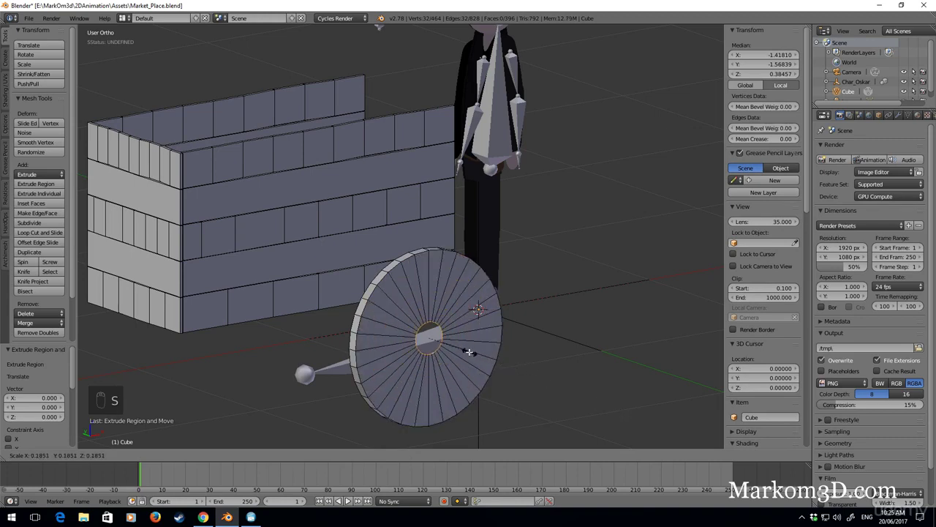
click(460, 350)
Add a loop cut on the wheel face and slide it close to the outer rim.
scroll(490, 368, up, 4)
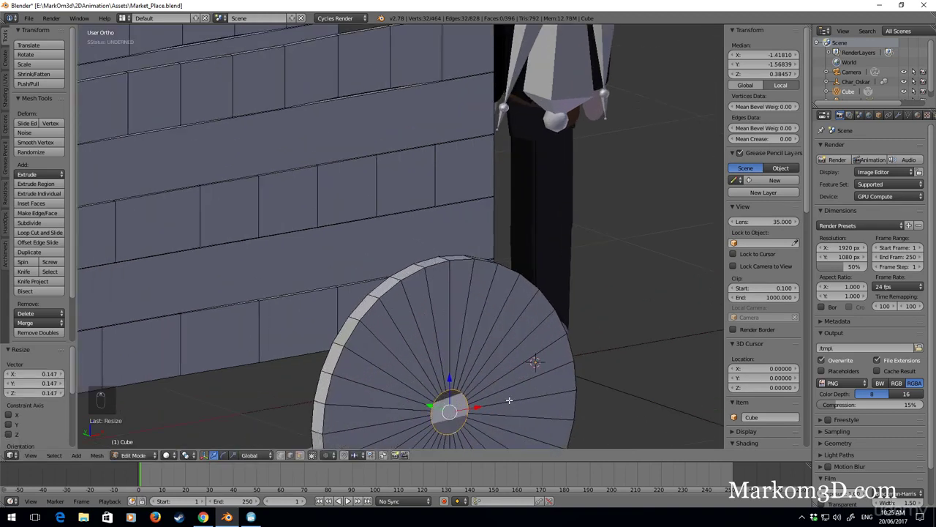
shift+middle_drag(509, 400, 500, 332)
key(ctrl+r)
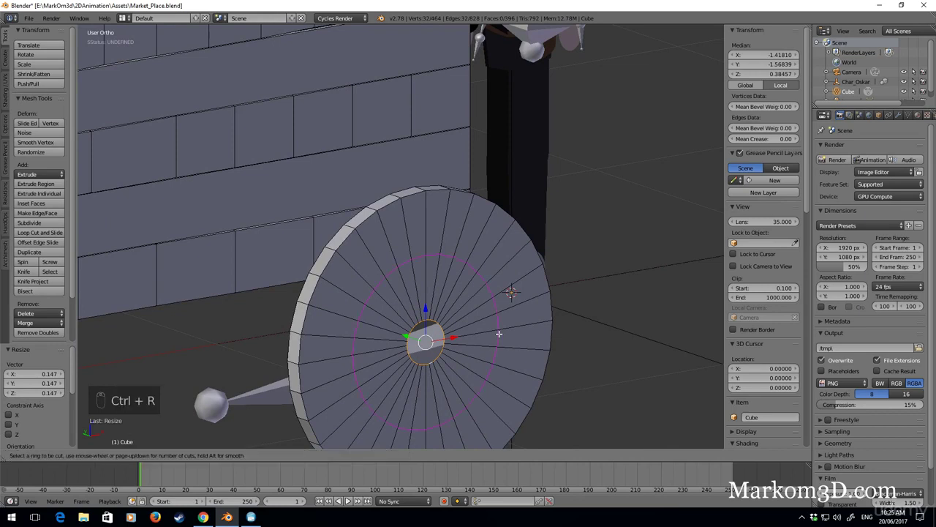
click(503, 329)
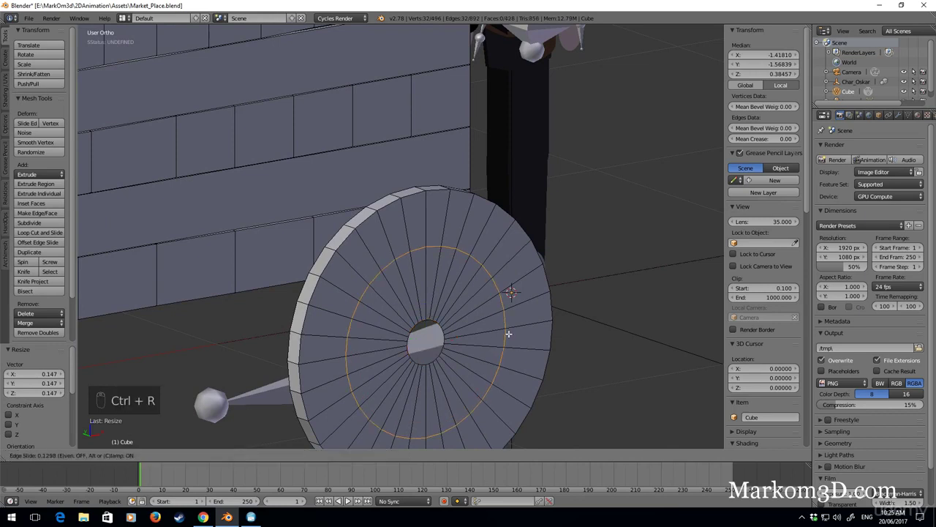
click(545, 329)
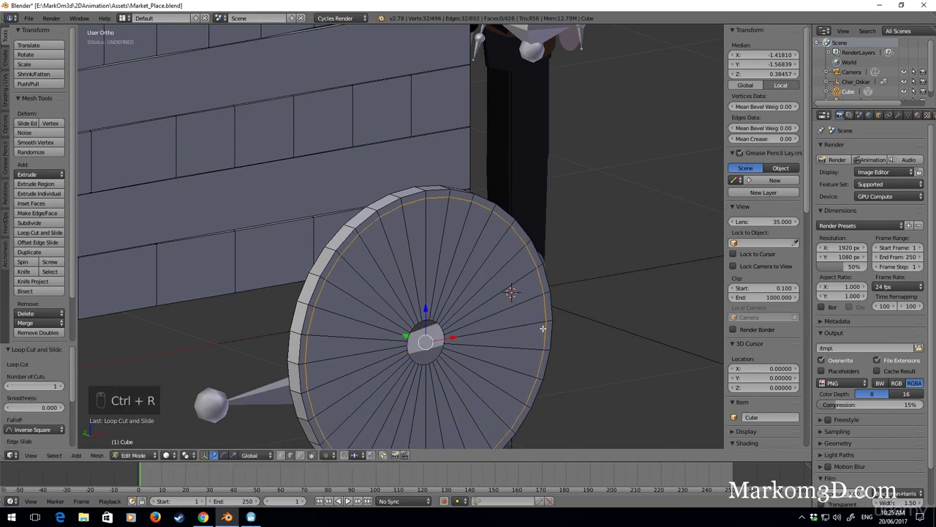
Add a second loop cut close around the wheel's centre hole and switch to face selection.
key(ctrl+r)
click(457, 304)
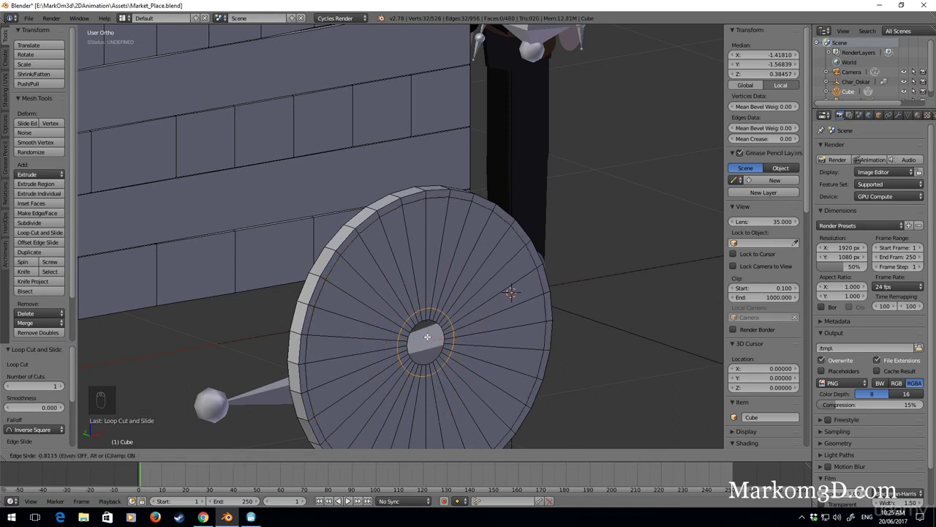
click(427, 338)
scroll(411, 405, up, 1)
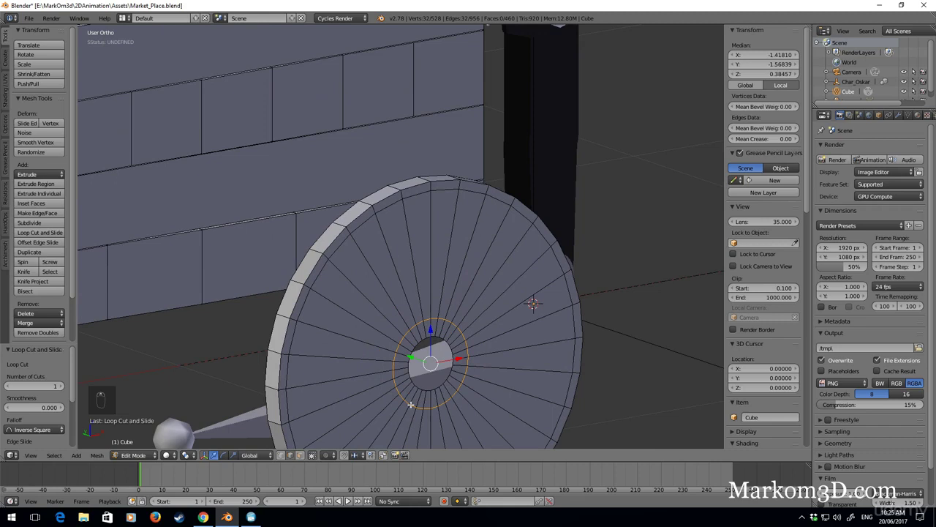
click(299, 455)
right_click(352, 304)
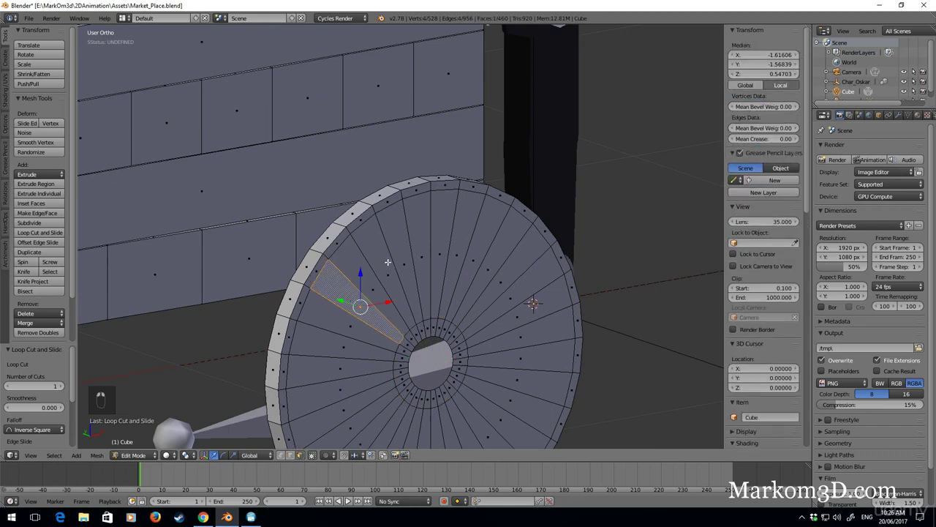
shift+right_click(386, 269)
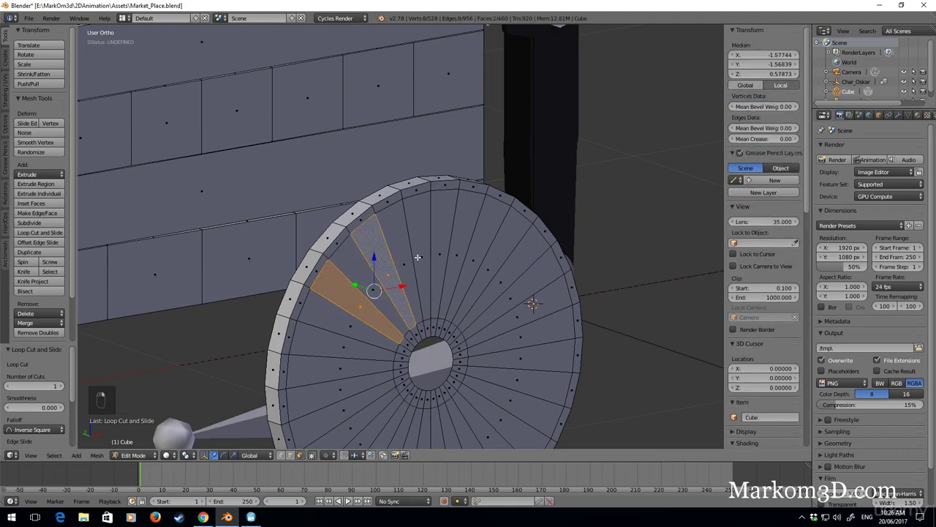
shift+right_click(420, 257)
Delete groups of three adjacent wedge faces between the rim and hub loops, keeping every fourth wedge to form eight spokes.
right_click(363, 302)
shift+right_click(371, 292)
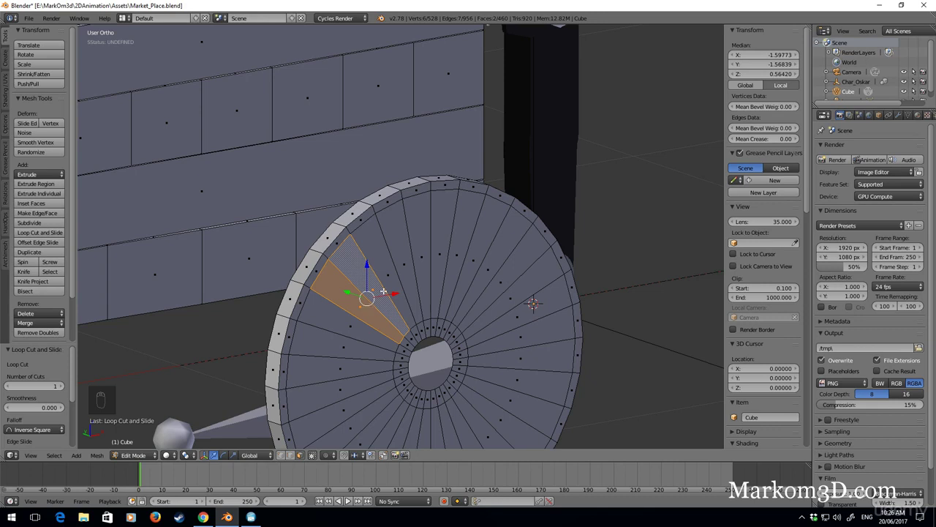
shift+right_click(388, 280)
shift+right_click(429, 259)
shift+right_click(440, 259)
shift+right_click(455, 259)
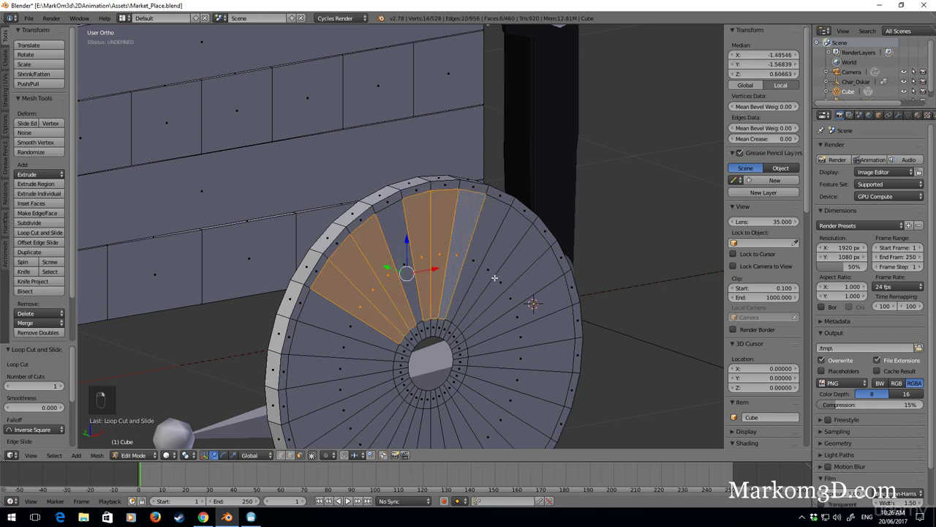
shift+right_click(495, 270)
shift+right_click(515, 299)
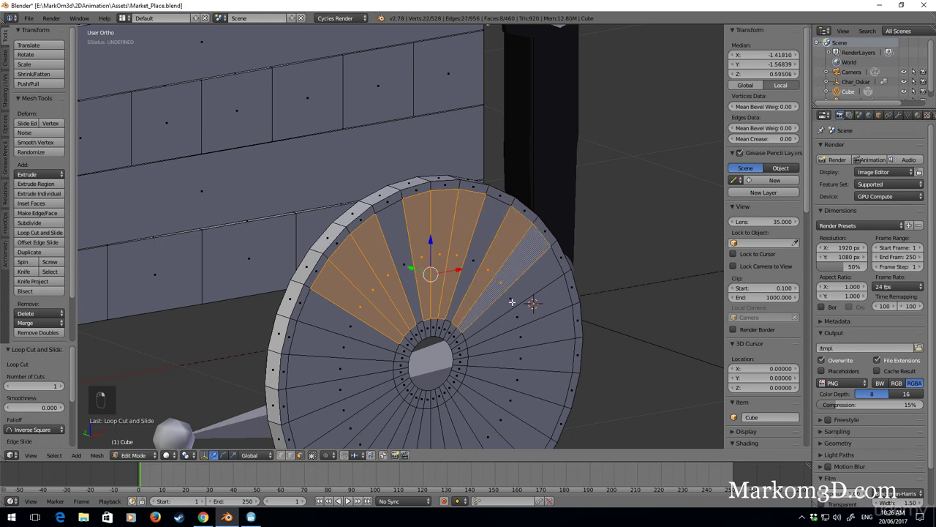
shift+right_click(524, 321)
shift+right_click(524, 345)
shift+right_click(523, 370)
shift+right_click(523, 384)
middle_drag(523, 383, 549, 290)
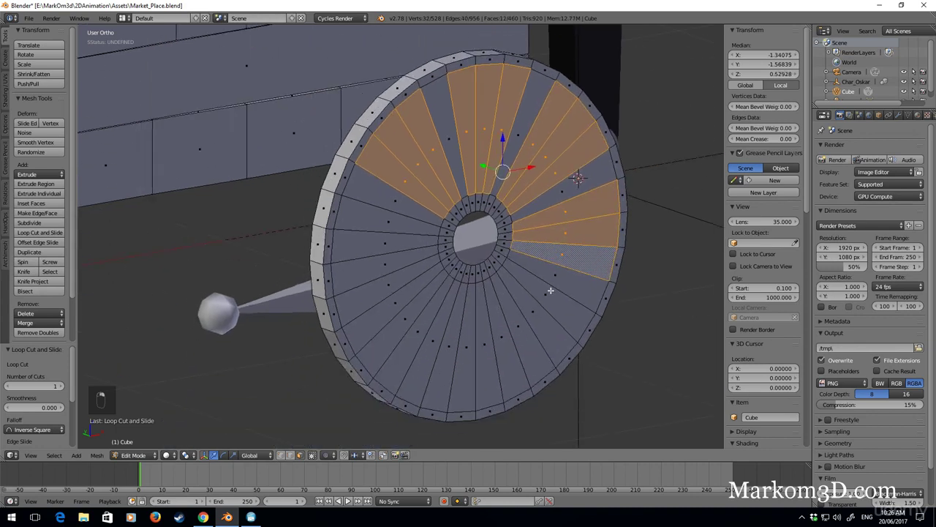
shift+right_click(536, 316)
shift+right_click(516, 326)
shift+right_click(494, 339)
shift+right_click(485, 343)
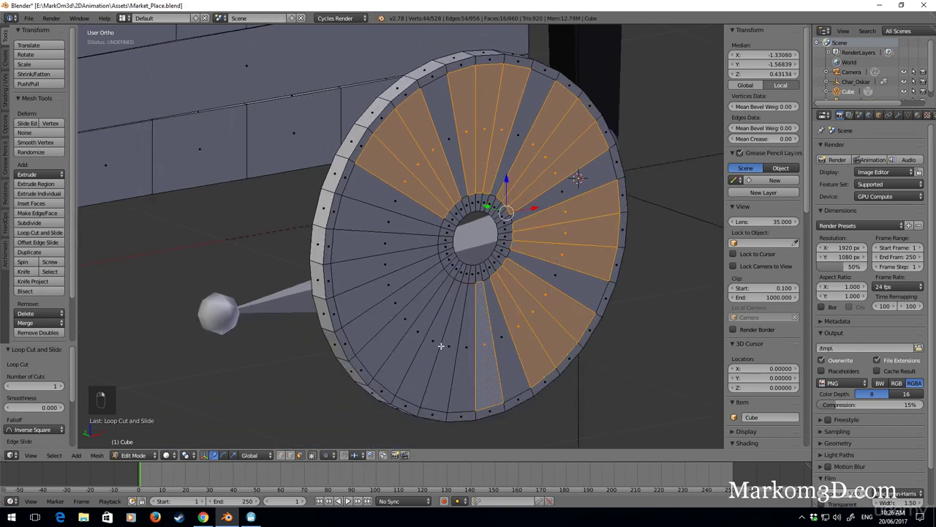
shift+right_click(441, 346)
shift+right_click(467, 349)
shift+right_click(418, 330)
shift+right_click(408, 321)
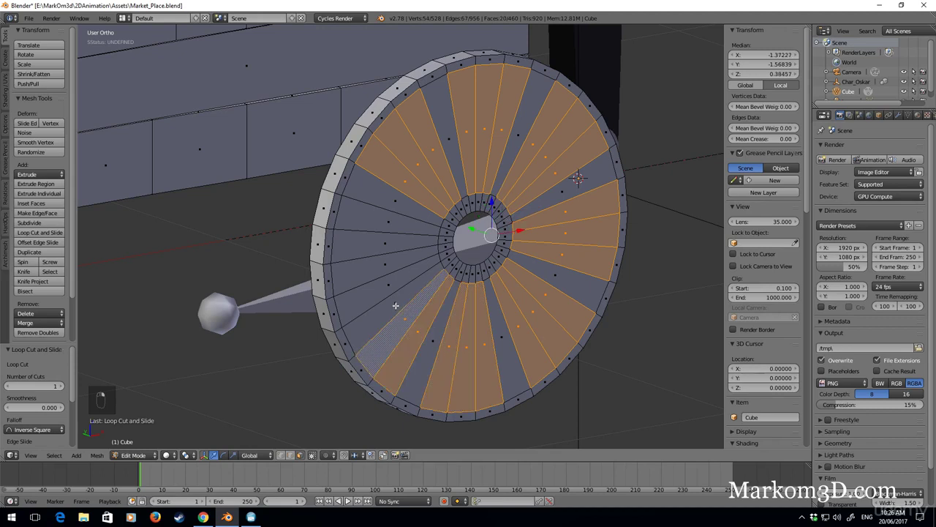
shift+right_click(395, 296)
shift+right_click(385, 261)
shift+right_click(387, 244)
shift+right_click(394, 227)
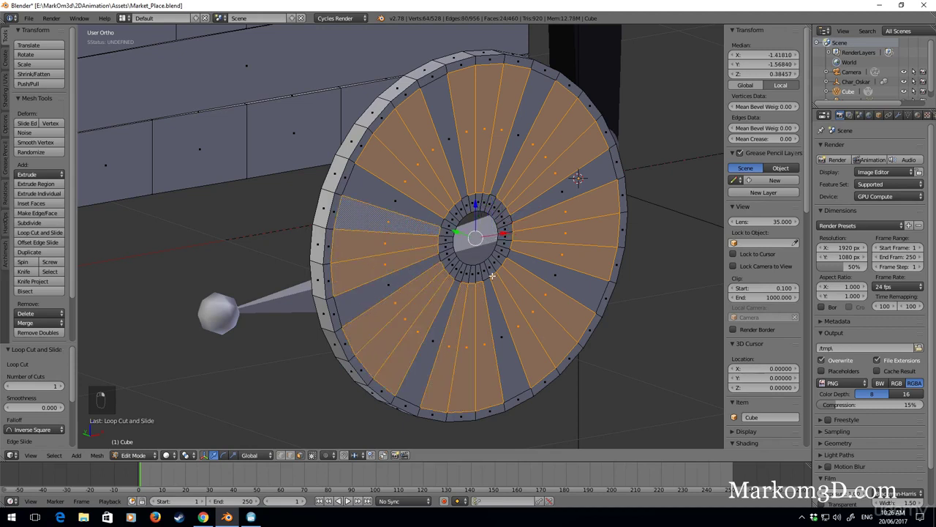
key(Delete)
click(493, 280)
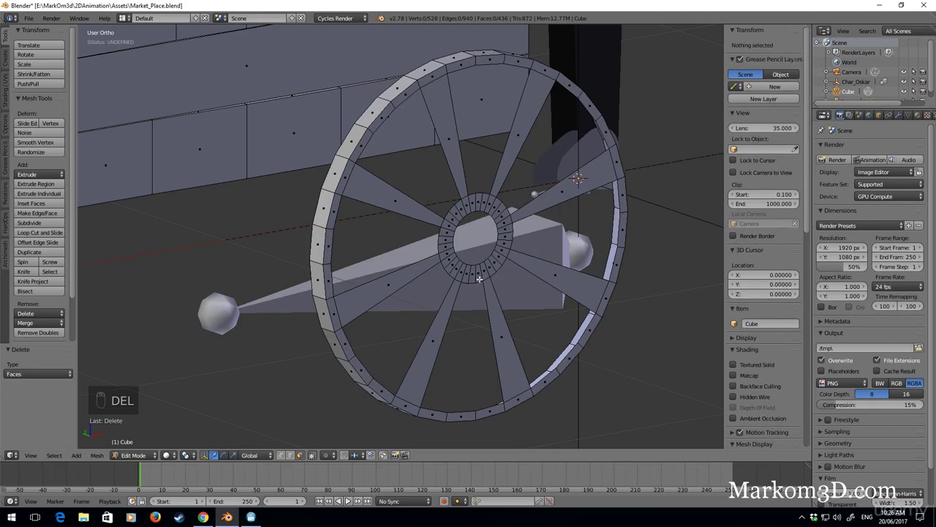
middle_drag(493, 281, 491, 282)
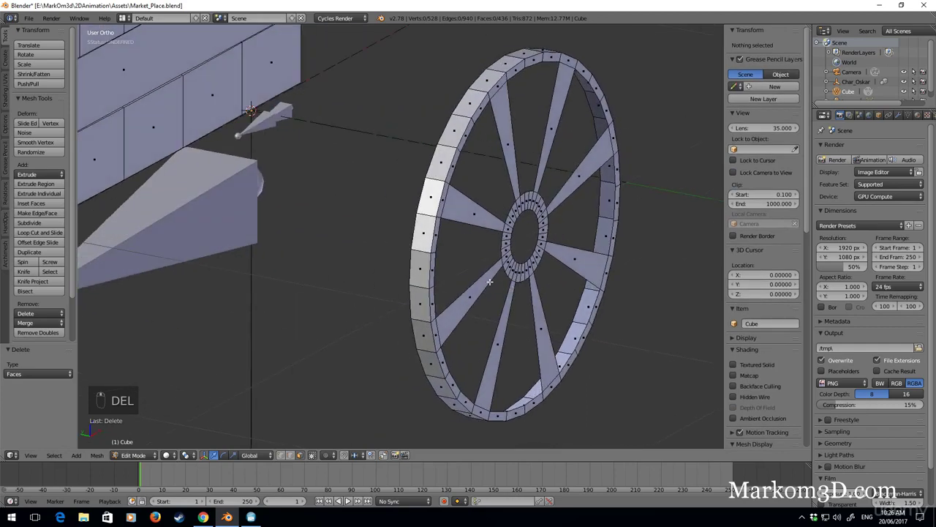
Delete the vertices of the wheel rim's rear edge loop, removing the rim's side wall.
alt+right_click(417, 231)
key(Delete)
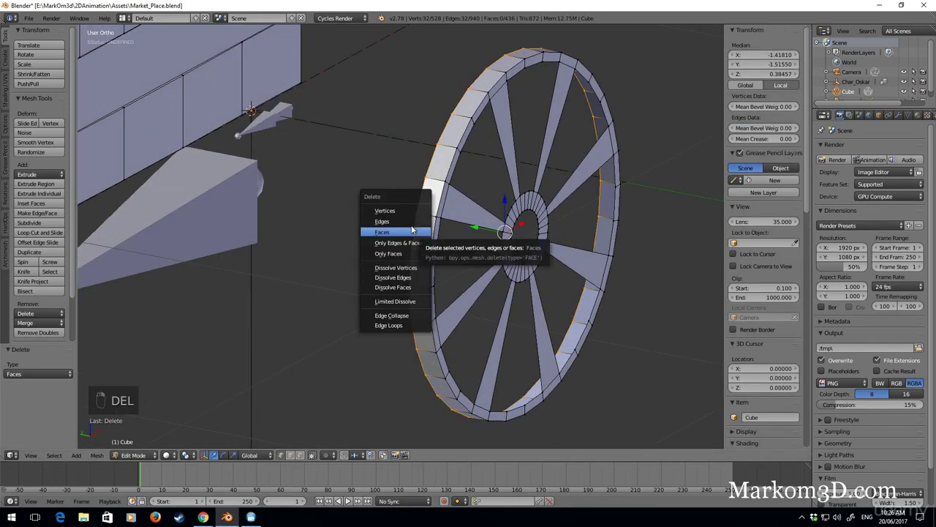
click(417, 210)
Select the whole linked flat wheel and extrude it along its normal by about 0.038 to give it thickness.
right_click(545, 242)
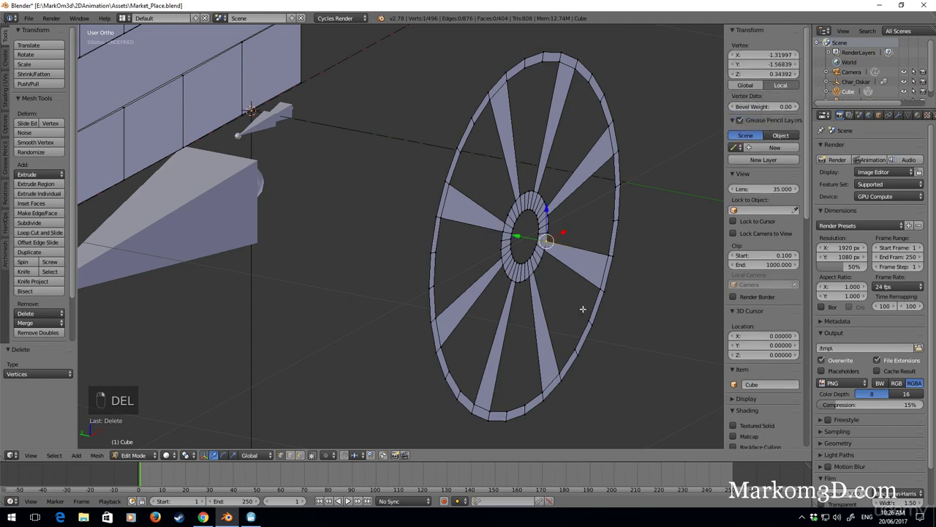
scroll(583, 309, down, 2)
mouse_move(612, 281)
ctrl+mouse_down()
mouse_move(566, 171)
mouse_move(499, 347)
ctrl+mouse_up()
key(ctrl+l)
key(ctrl+l)
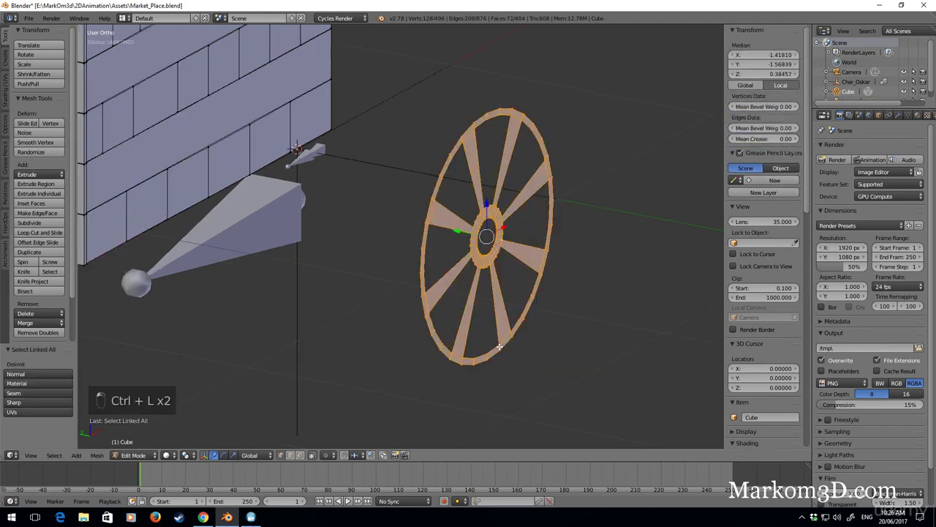
key(e)
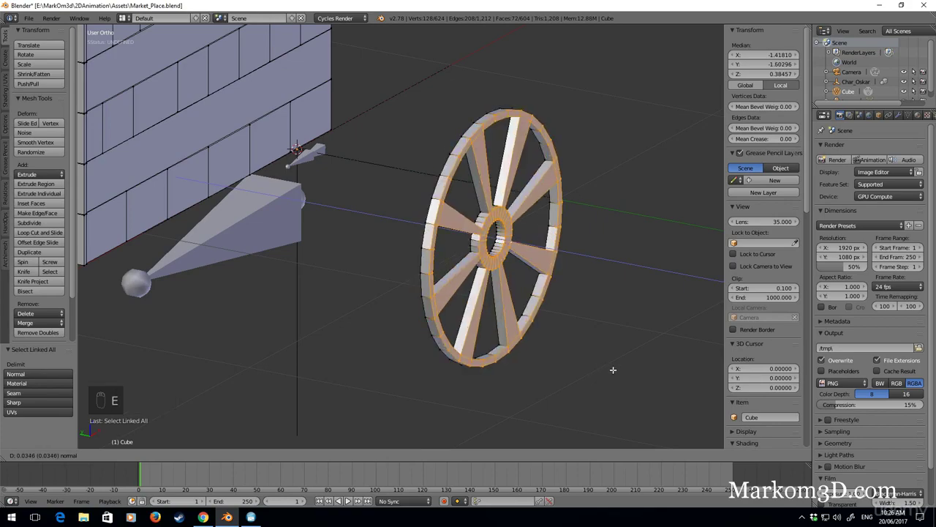
click(613, 370)
middle_drag(613, 370, 552, 355)
scroll(361, 307, up, 3)
middle_drag(378, 309, 486, 340)
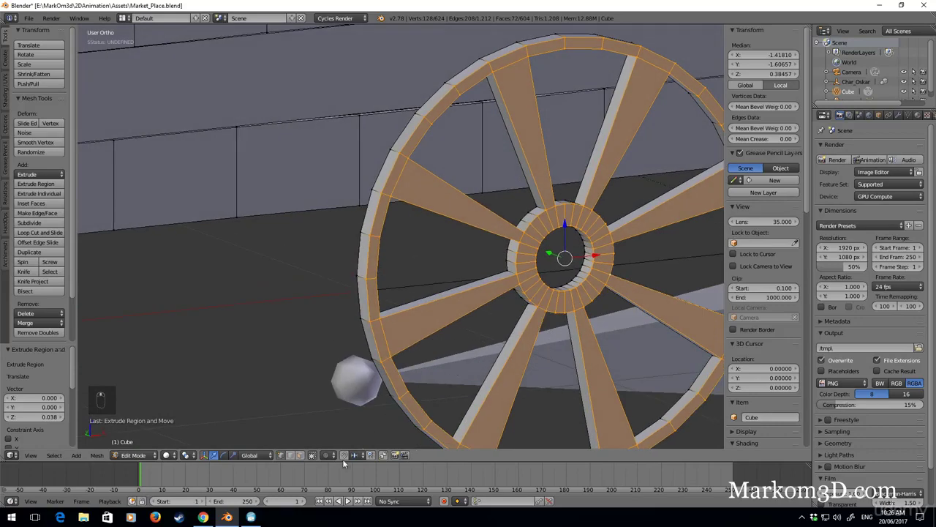
shift+middle_drag(409, 341, 404, 305)
scroll(402, 356, up, 1)
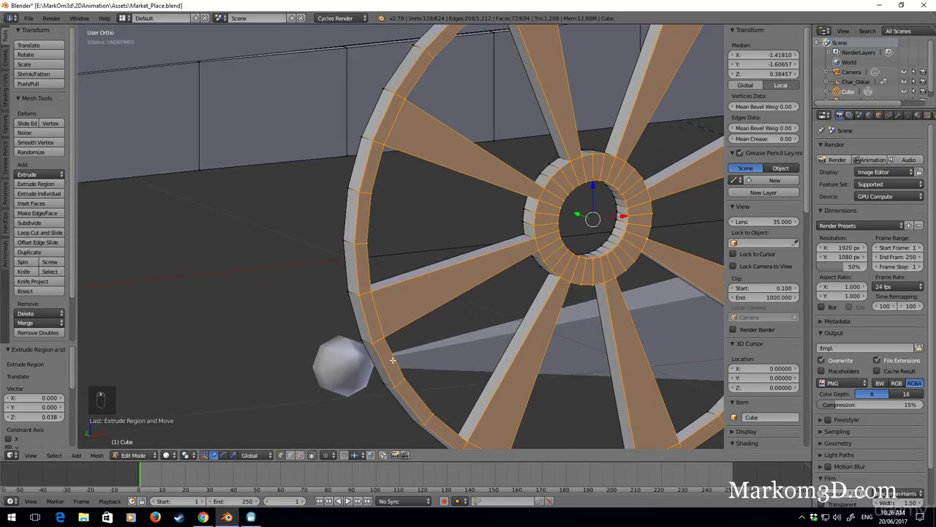
key(ctrl+r)
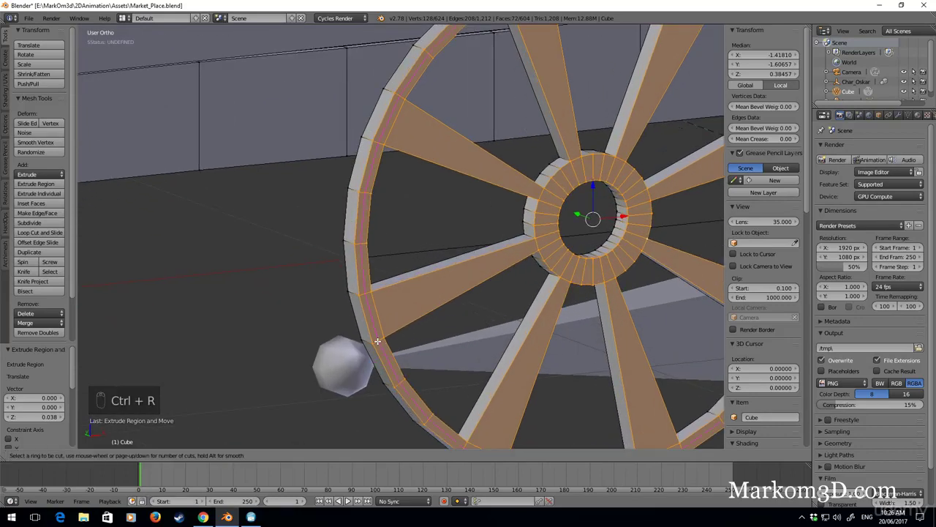
click(378, 341)
right_click(378, 340)
middle_drag(376, 339, 433, 327)
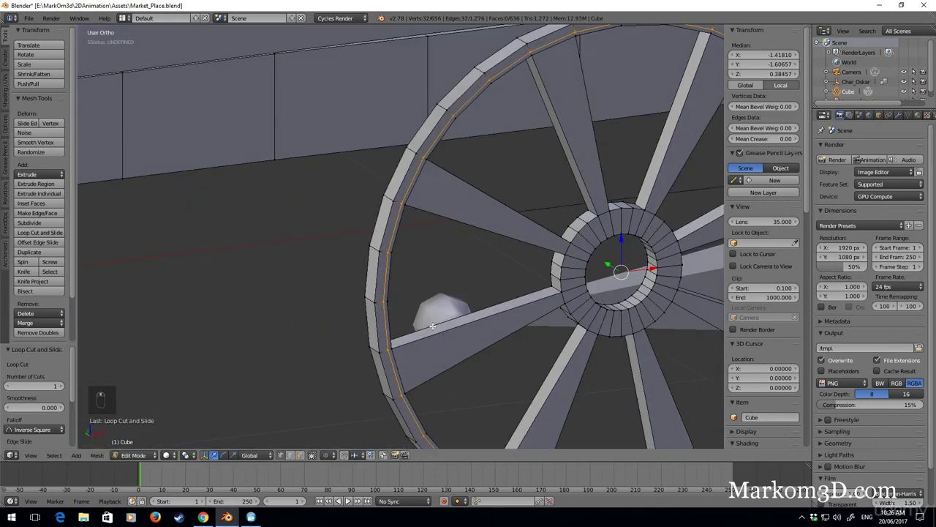
key(ctrl+z)
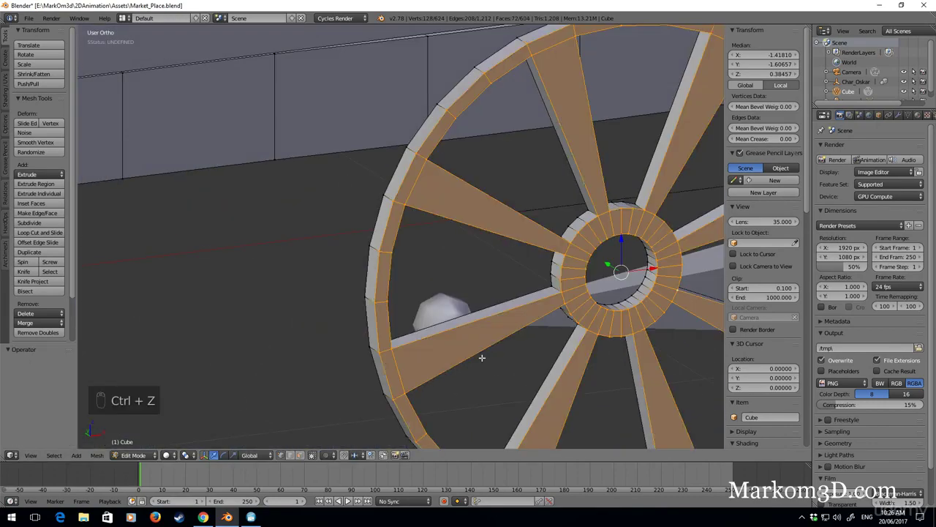
Add a loop cut around the rim's front face with an edge slide of -0.8, close to its inner edge.
key(ctrl+r)
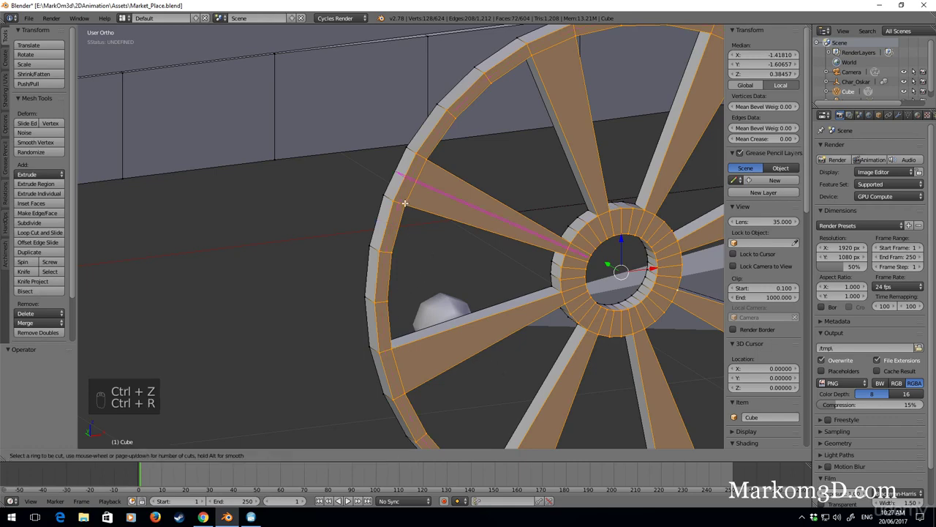
click(405, 203)
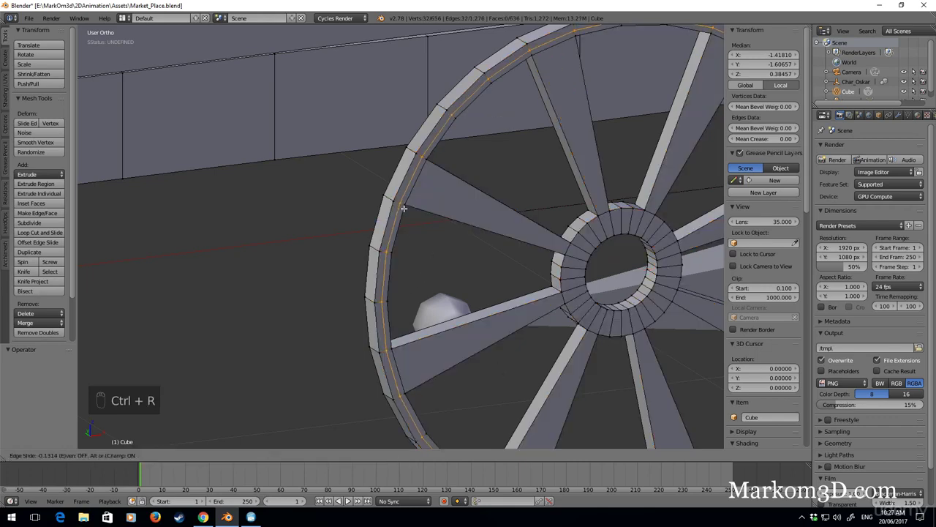
text(.8)
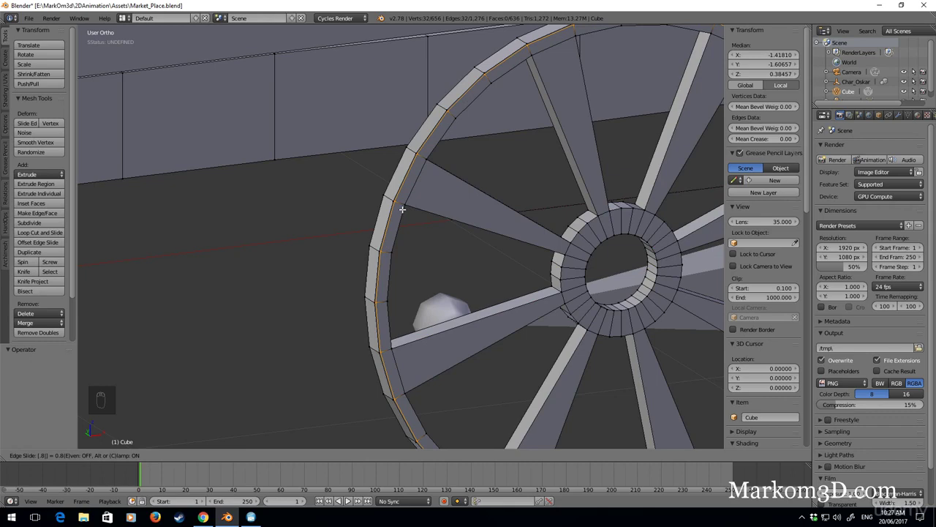
key(minus)
key(Return)
middle_drag(417, 211, 577, 233)
key(ctrl+r)
click(588, 254)
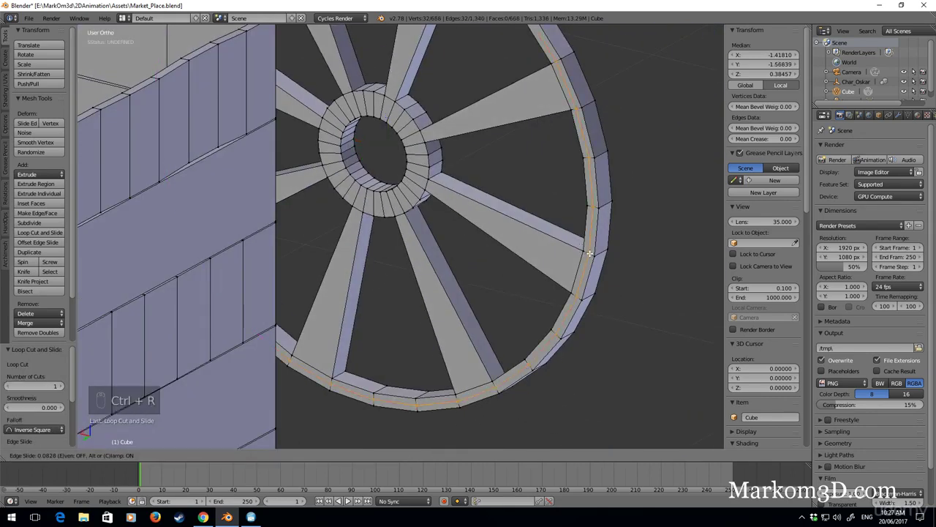
right_click(587, 254)
key(ctrl+z)
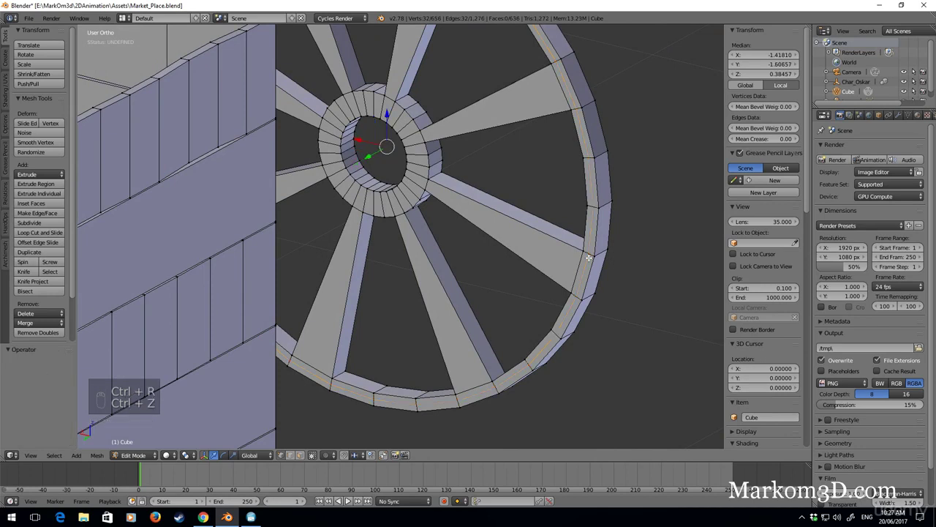
Add a matching loop cut around the rim's back face, slid close to its inner edge.
key(ctrl+r)
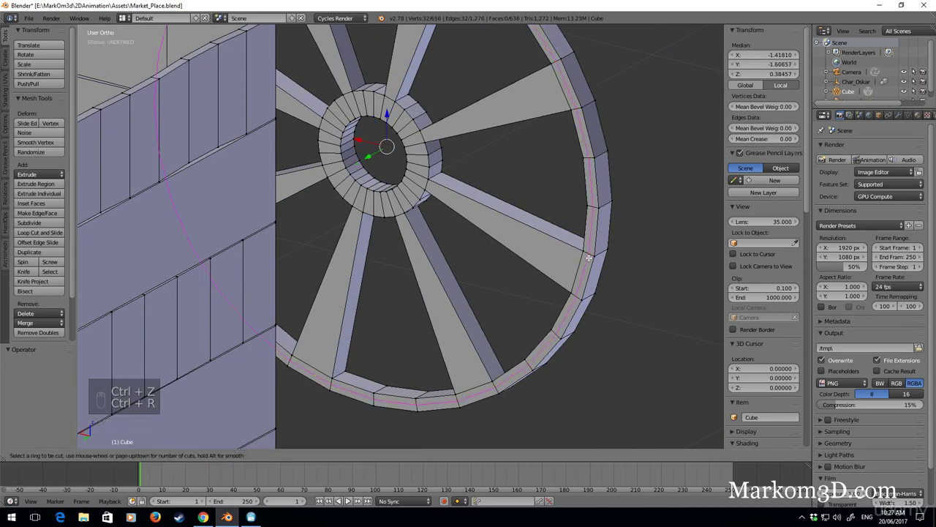
click(588, 258)
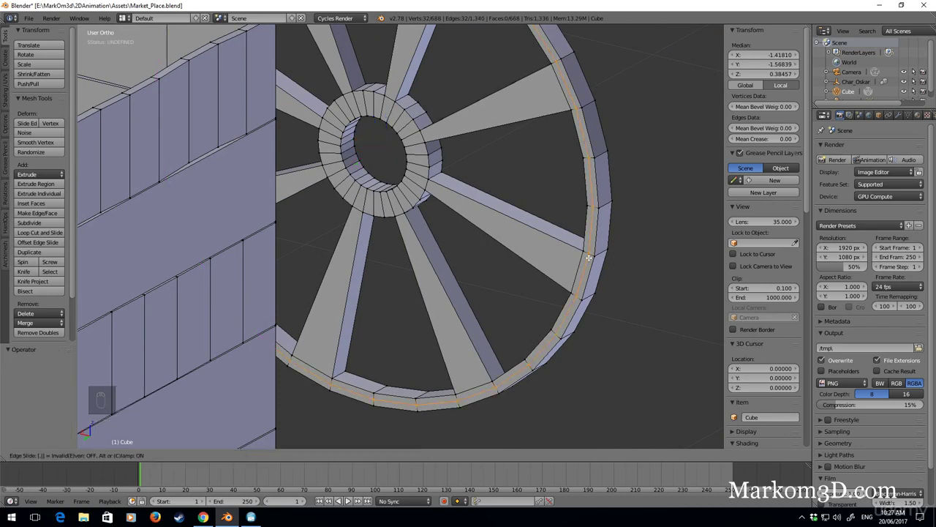
right_click(588, 257)
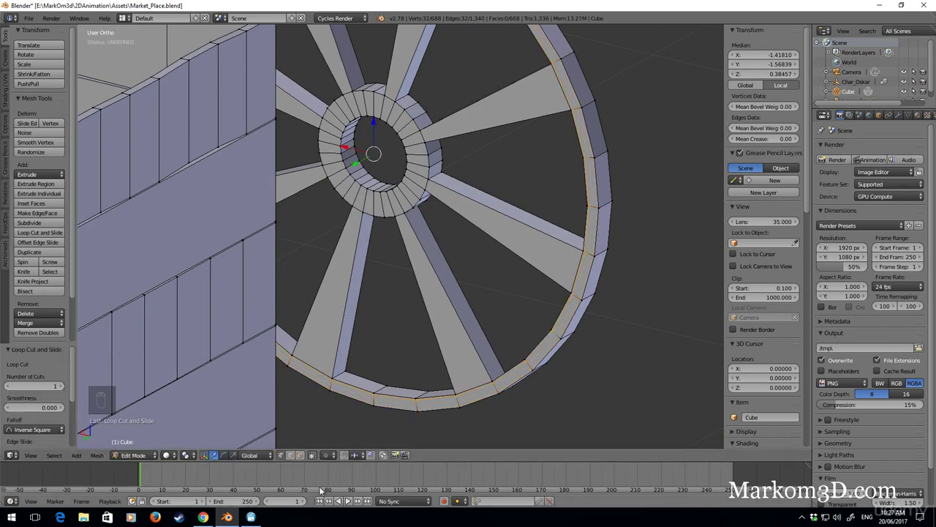
Select the outer face loops on both sides of the rim and scale them by 1.701 along the Y axis.
key(a)
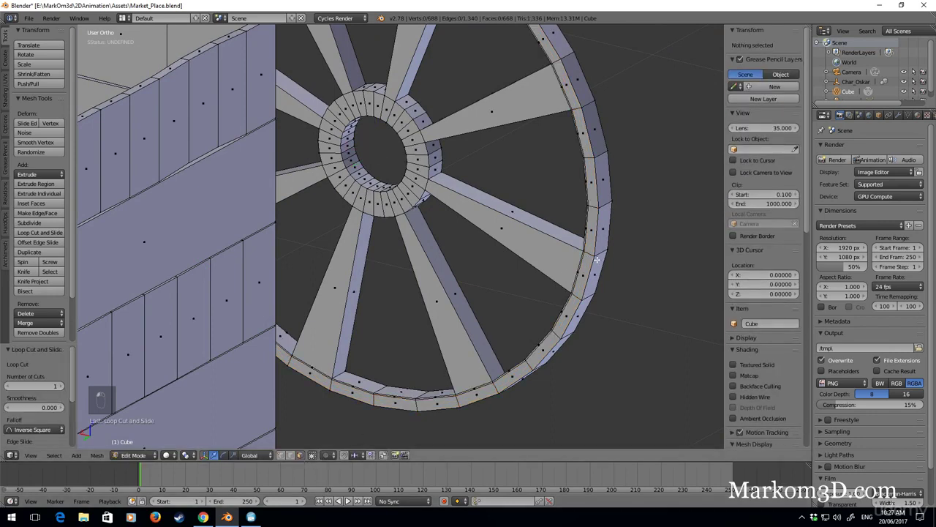
alt+right_click(591, 256)
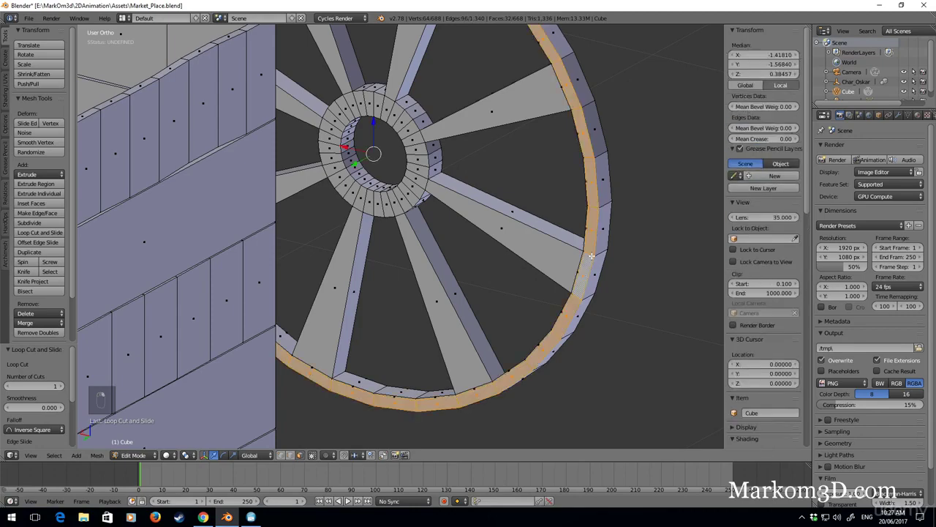
middle_drag(591, 256, 518, 259)
middle_drag(553, 287, 599, 333)
alt+shift+right_click(434, 246)
key(s)
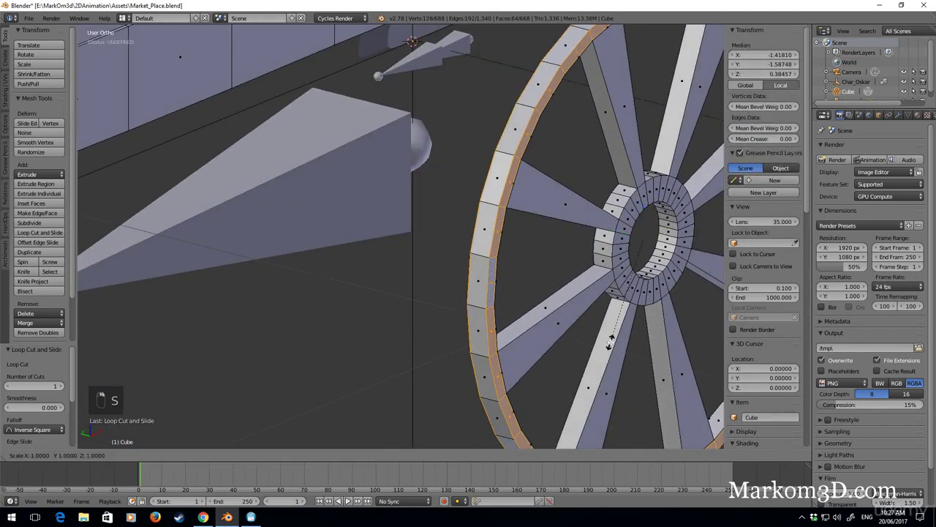
key(y)
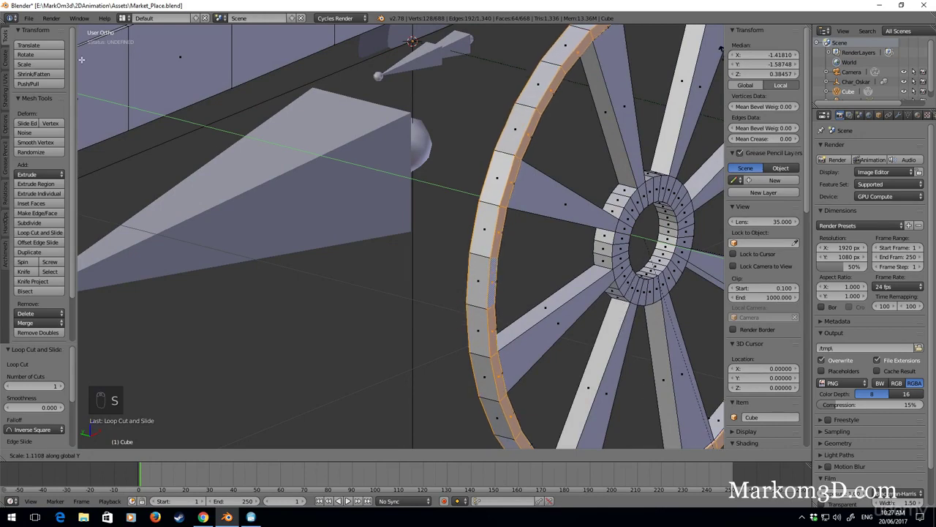
click(127, 117)
Add a loop cut around the hub's front face and slide it close to the hub's outer edge.
shift+middle_drag(635, 269, 470, 227)
scroll(469, 227, up, 6)
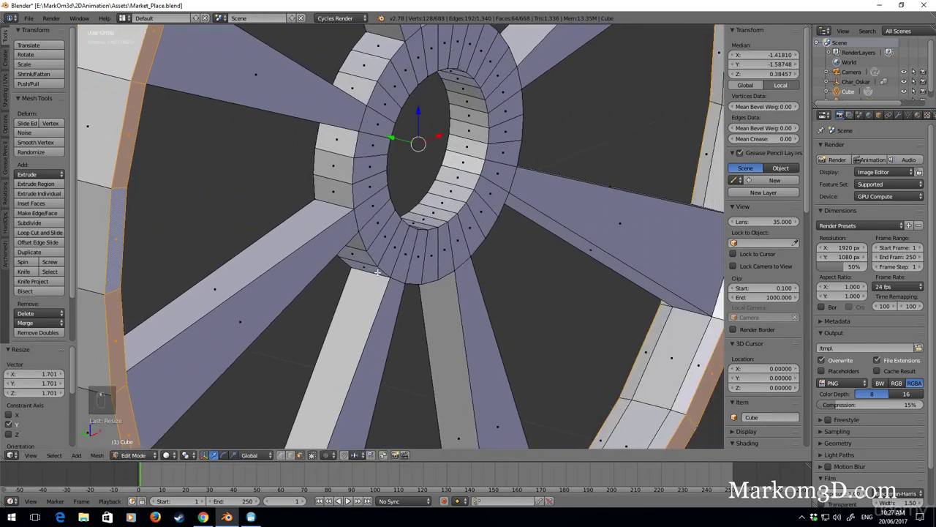
key(ctrl+r)
click(402, 284)
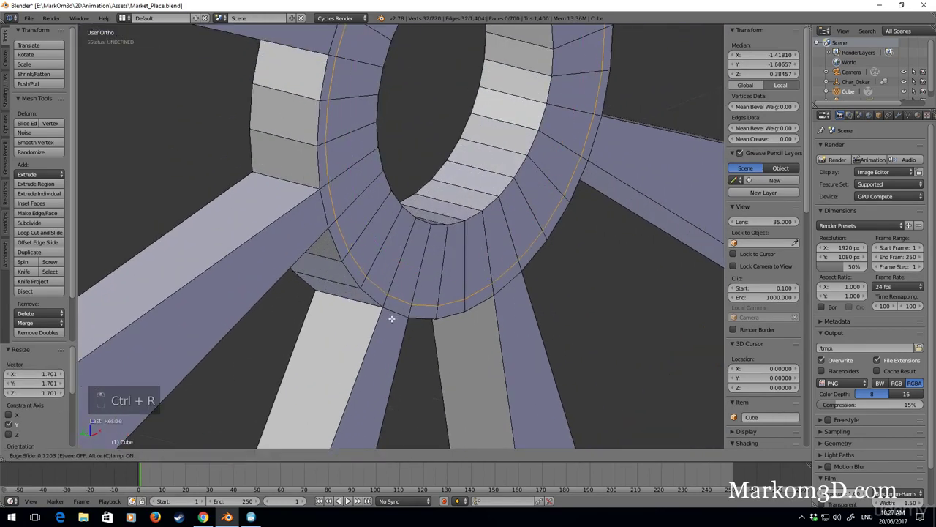
click(388, 319)
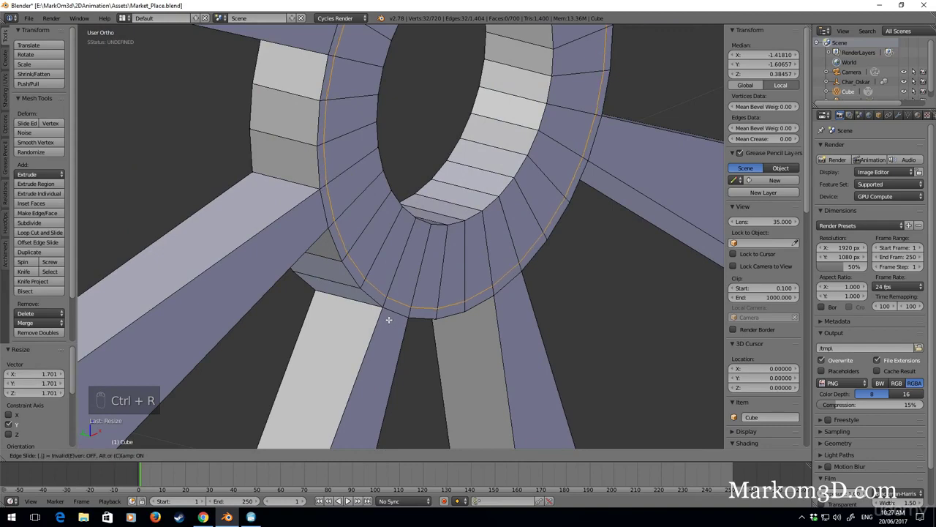
Add a matching loop cut on the hub's back face, slid close to its outer edge.
middle_drag(399, 319, 438, 276)
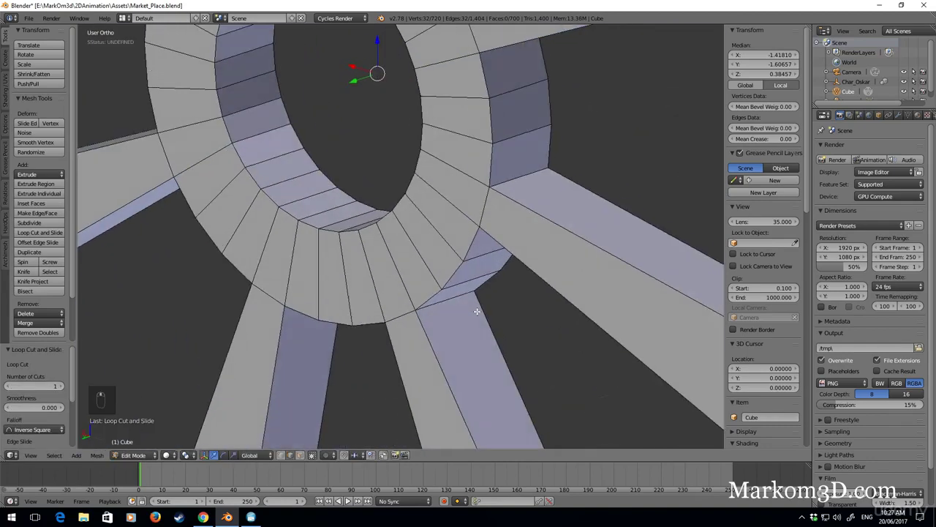
key(ctrl+r)
click(436, 275)
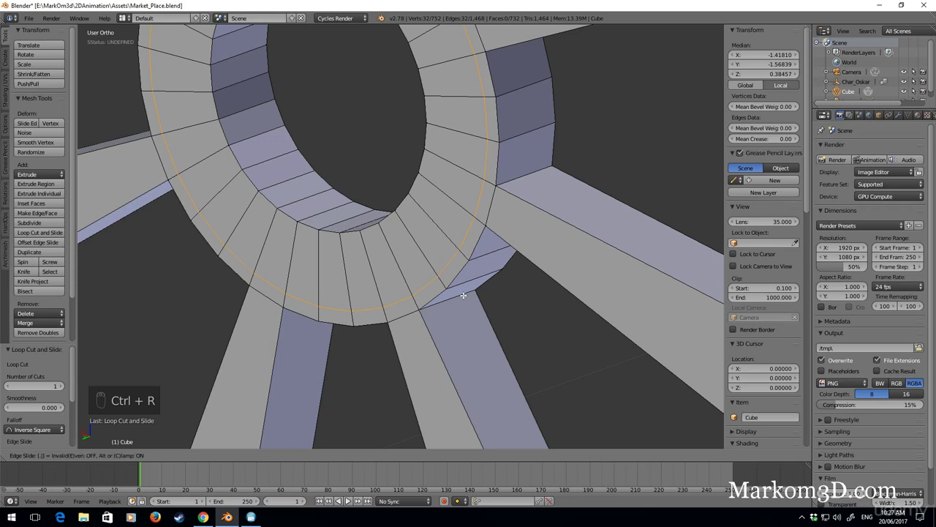
click(462, 294)
Select the inner face loops on both sides of the hub and scale them outward along the Y axis to widen the hub.
click(301, 457)
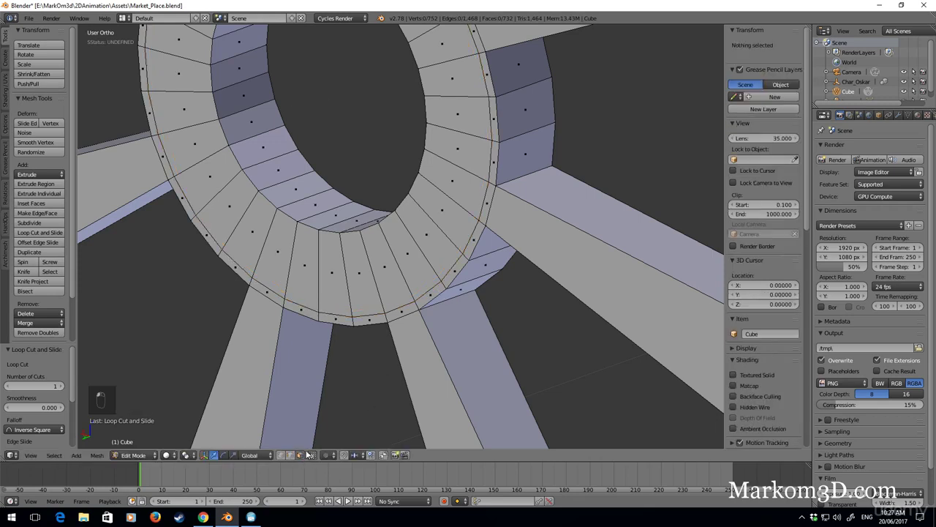
alt+right_click(404, 276)
middle_drag(403, 276, 376, 271)
alt+shift+right_click(377, 254)
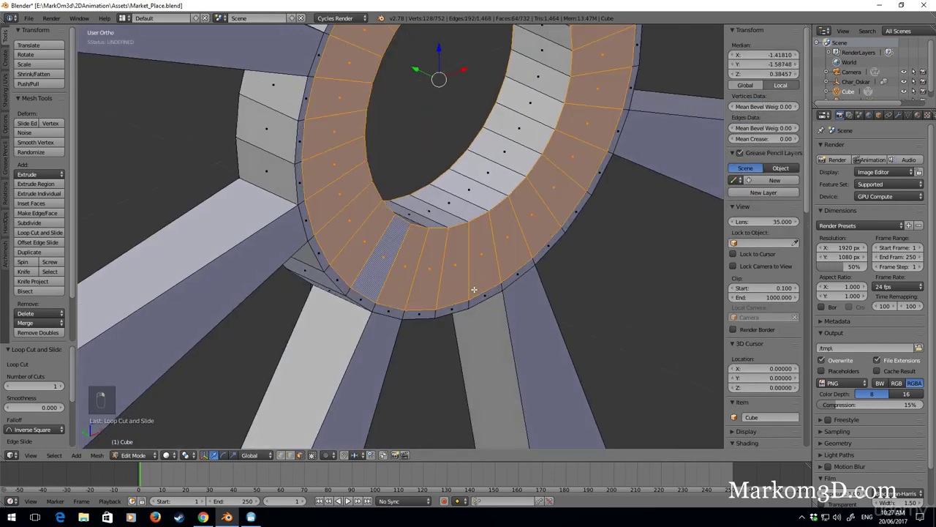
key(s)
key(y)
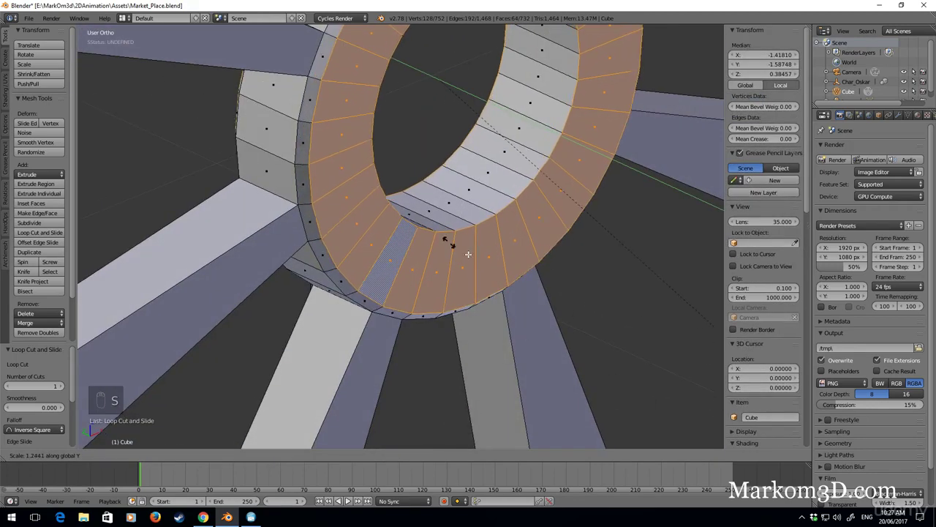
click(489, 152)
Examine the widened hub and rim of the wheel in different shading displays and outside Edit Mode.
scroll(446, 255, down, 5)
middle_drag(445, 254, 432, 239)
scroll(401, 226, down, 3)
key(z)
key(z)
key(z)
key(Tab)
key(Tab)
scroll(433, 239, up, 3)
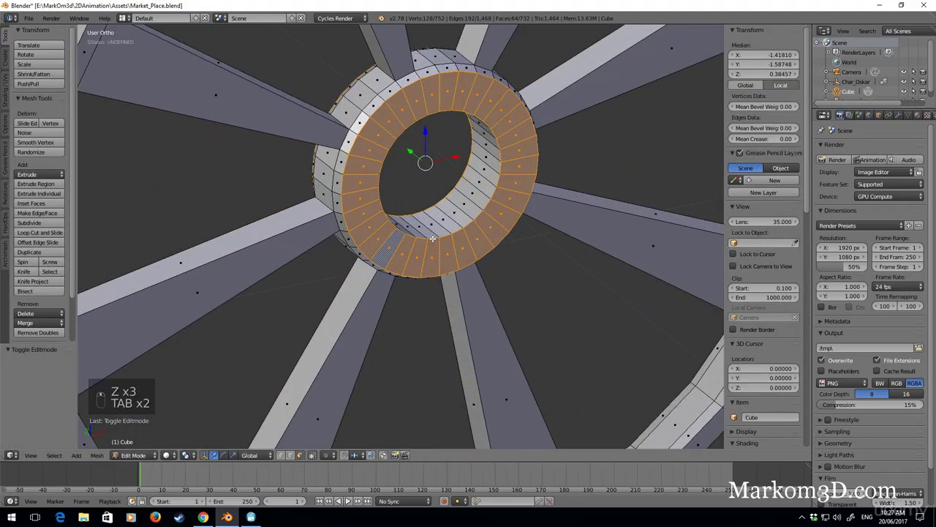
scroll(645, 287, down, 3)
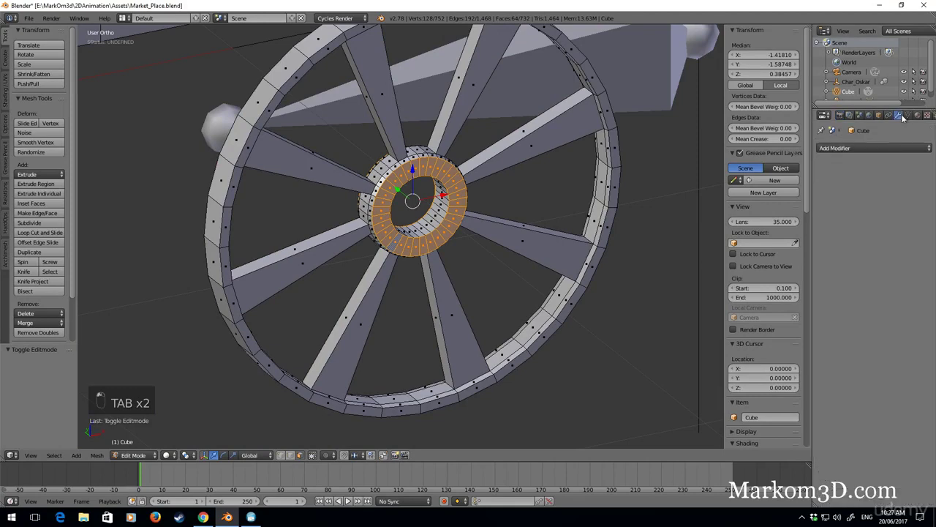
Add a Bevel modifier to the cart mesh with a width of 0.003 and the limit method set to Angle.
click(898, 115)
click(882, 149)
click(732, 182)
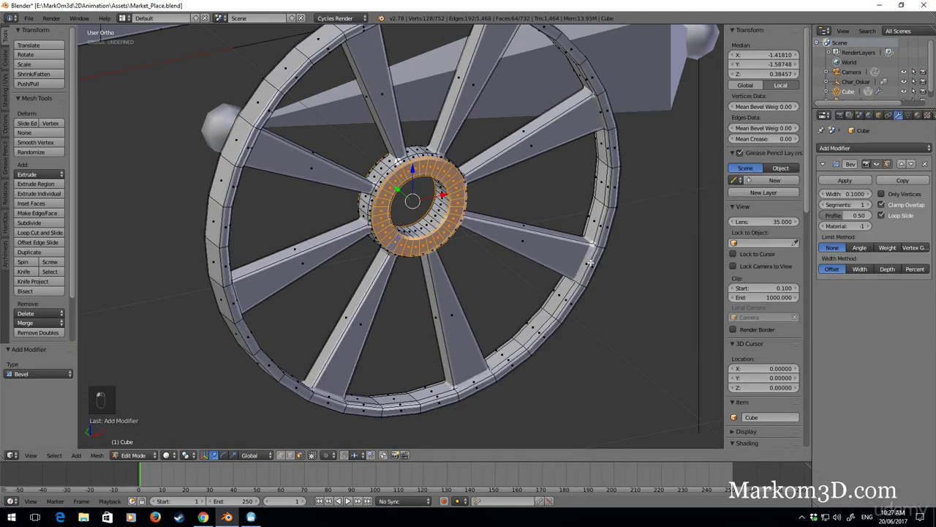
drag(846, 194, 822, 193)
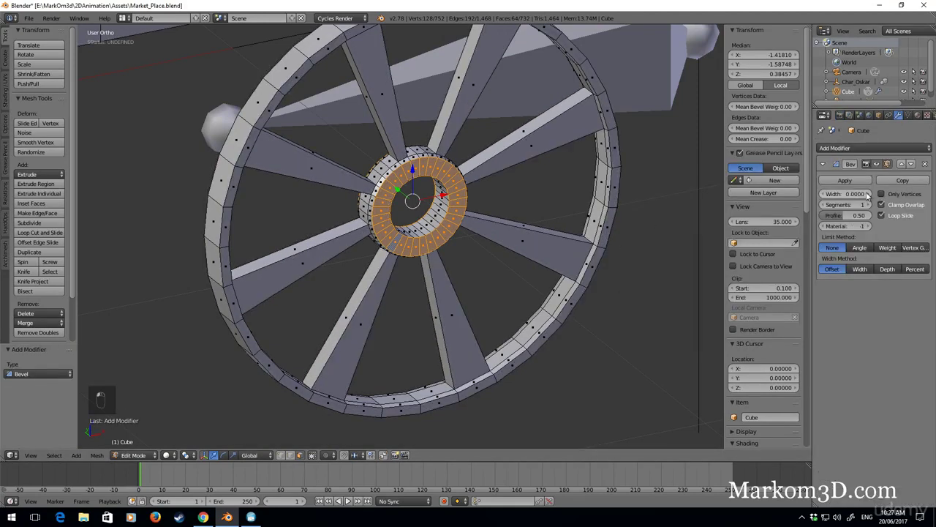
click(868, 196)
click(868, 195)
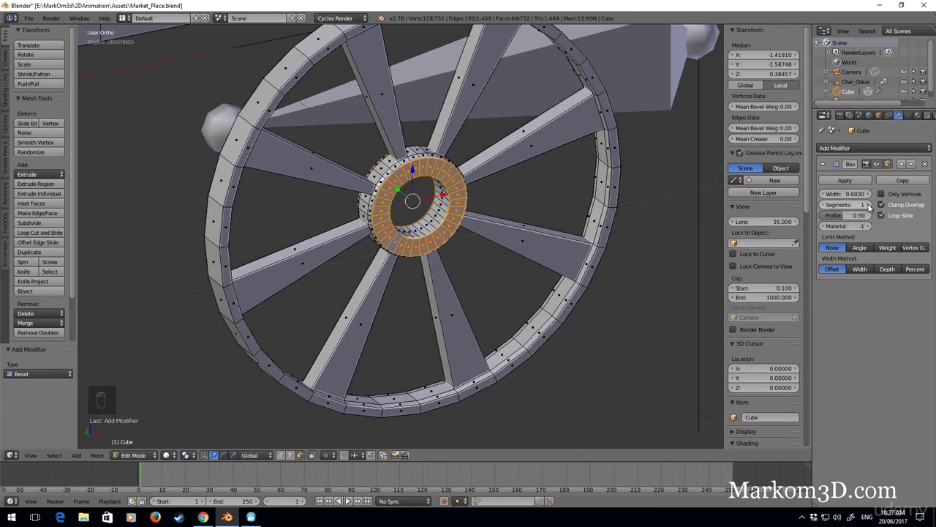
click(860, 248)
Leave Edit Mode and inspect the bevelled wheel from the right side view.
scroll(638, 275, up, 3)
key(Tab)
scroll(578, 275, down, 5)
mouse_move(578, 275)
middle_down()
mouse_move(476, 276)
mouse_move(578, 277)
middle_up()
key(KP_3)
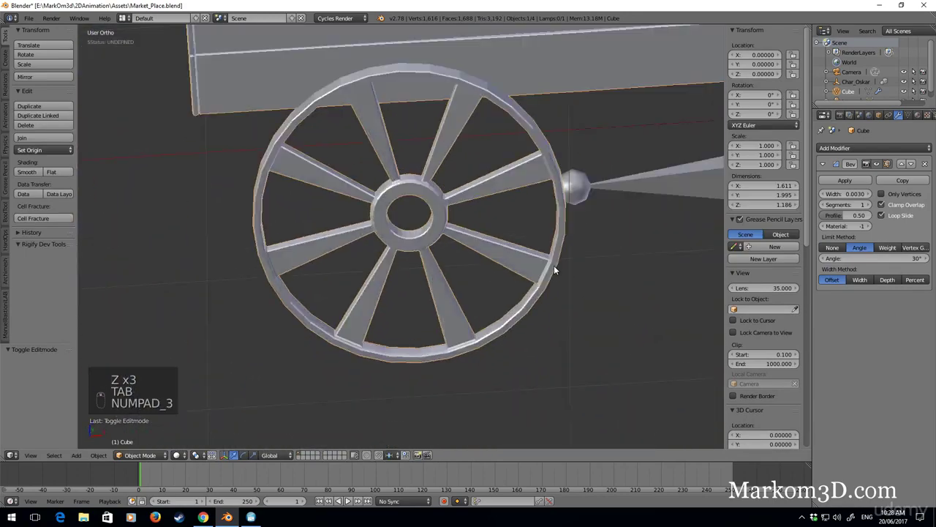
Select the whole wheel with all of its linked geometry: rim, spokes and hub.
key(KP_1)
key(Tab)
key(z)
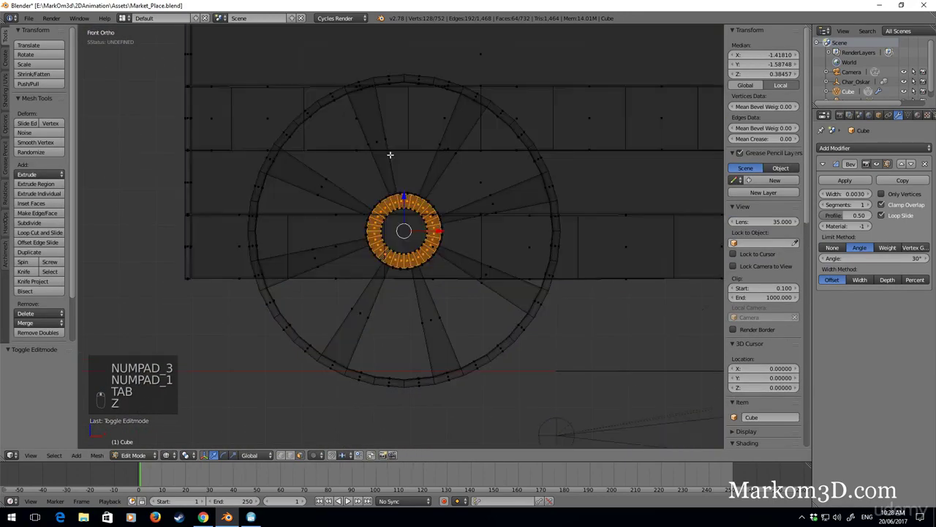
key(Tab)
key(Tab)
middle_drag(399, 192, 490, 231)
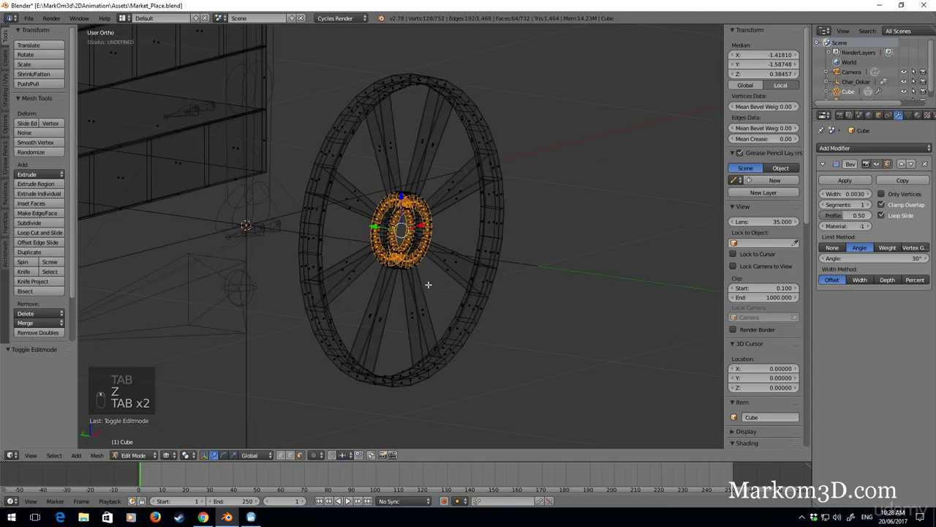
right_click(387, 247)
mouse_move(457, 298)
ctrl+mouse_down()
mouse_move(425, 328)
mouse_move(432, 331)
ctrl+mouse_up()
key(ctrl+l)
key(ctrl+l)
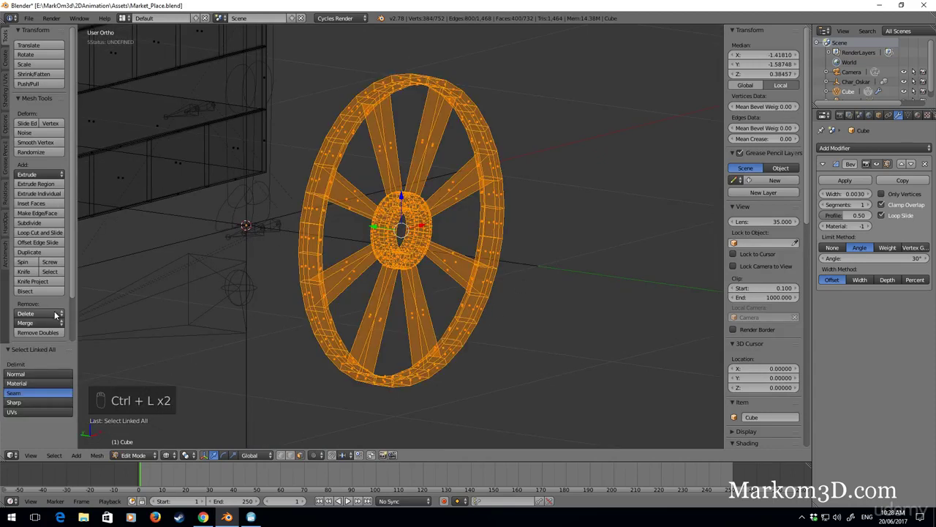
Apply smooth shading to the faces of the selected wheel and leave Edit Mode.
click(6, 60)
click(5, 85)
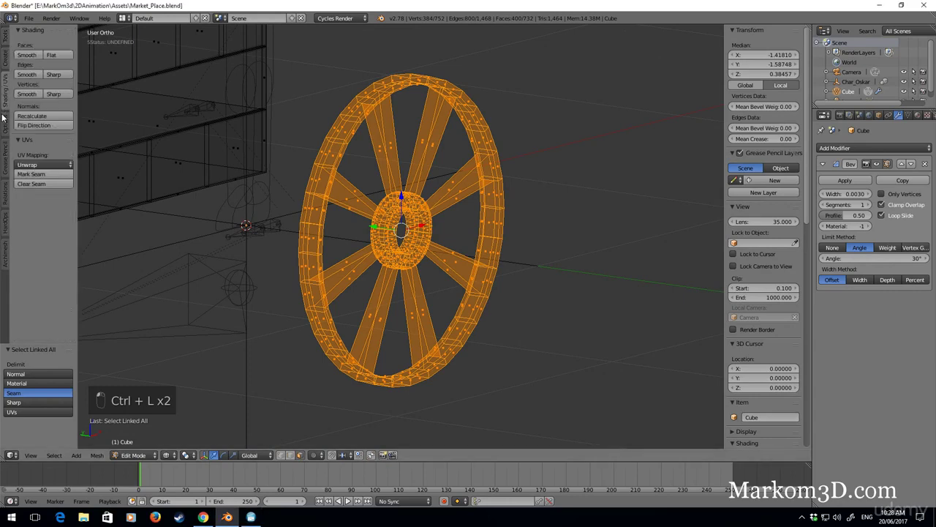
click(27, 55)
key(z)
key(Tab)
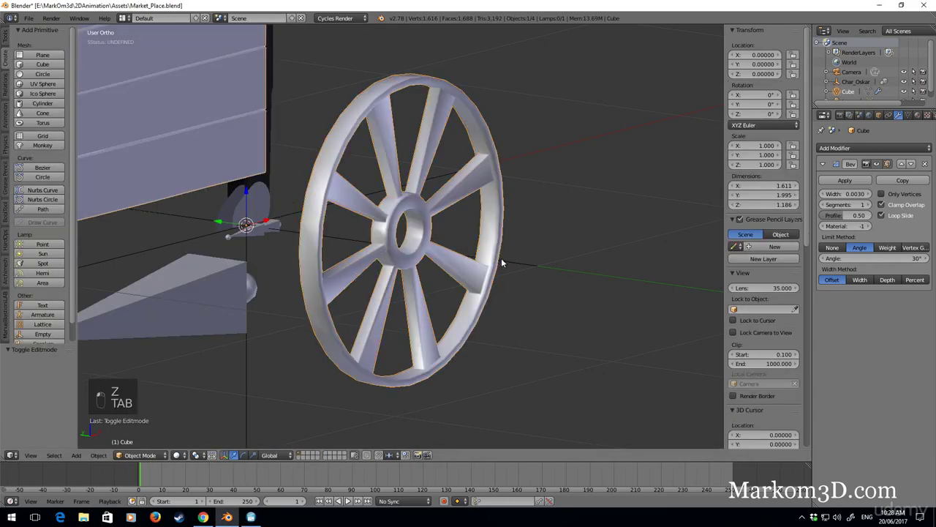
Set the Bevel modifier's segments to 5 and check the wheel from the front view.
click(869, 205)
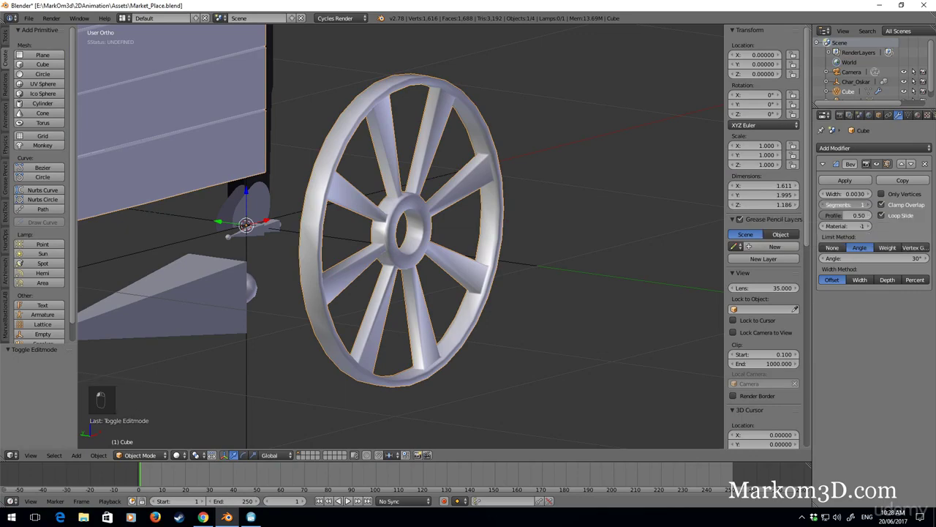
click(869, 204)
click(870, 204)
click(869, 204)
middle_drag(662, 212, 461, 231)
key(KP_1)
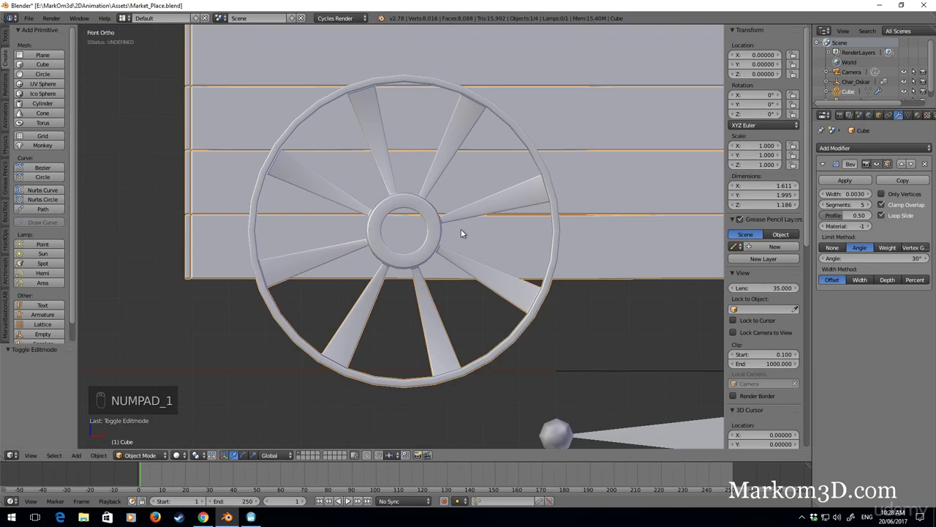
scroll(461, 234, up, 1)
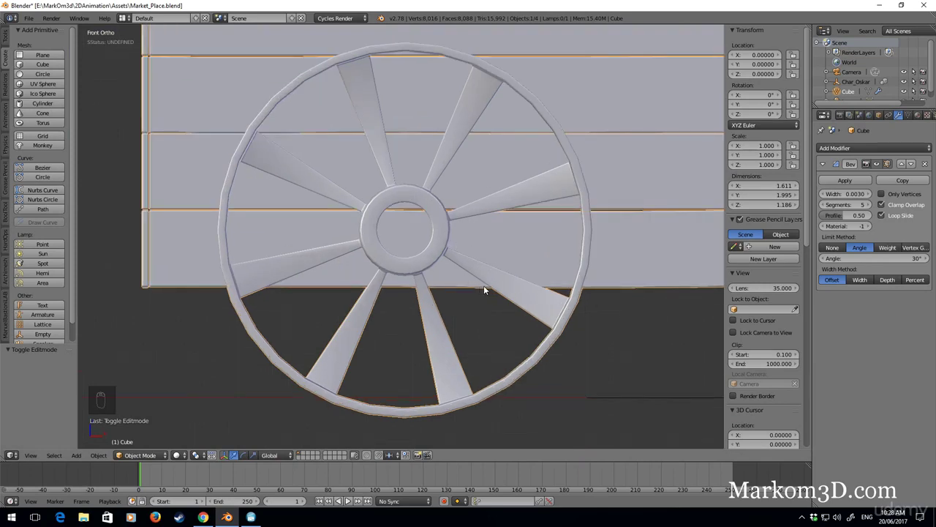
In Edit Mode, switch to edge selection and select the edge loop around the hub's hole on its outer side.
middle_drag(700, 309, 476, 325)
key(Tab)
scroll(475, 325, up, 1)
shift+middle_drag(361, 227, 564, 217)
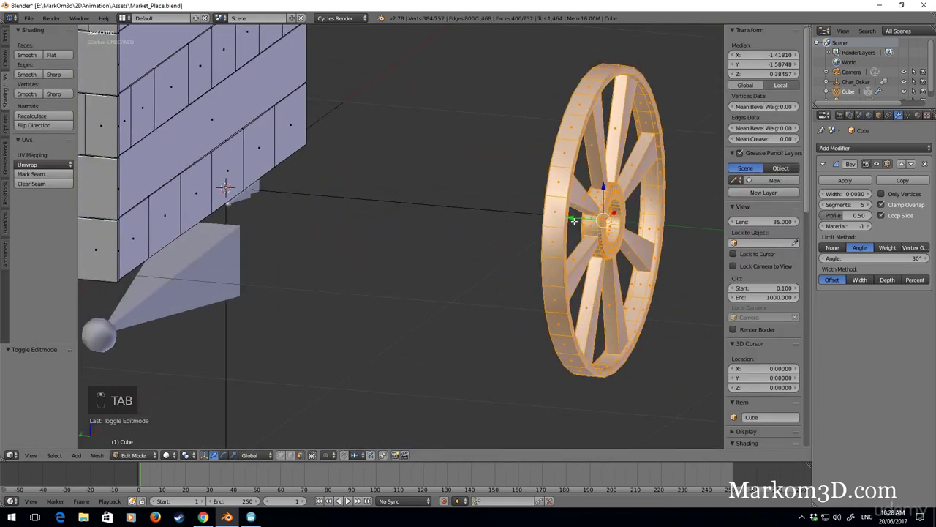
middle_drag(628, 233, 351, 146)
scroll(534, 293, up, 5)
shift+middle_drag(378, 338, 552, 322)
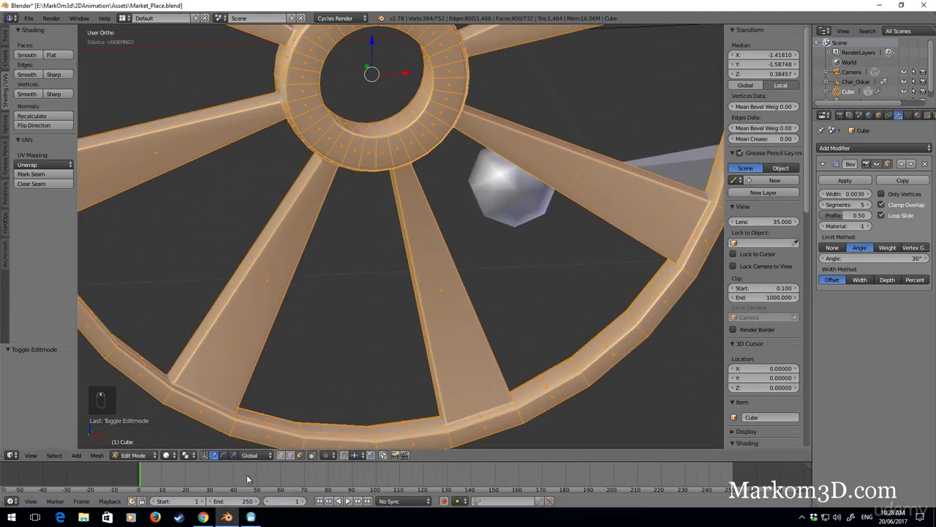
click(291, 455)
shift+middle_drag(349, 227, 344, 388)
alt+right_click(385, 303)
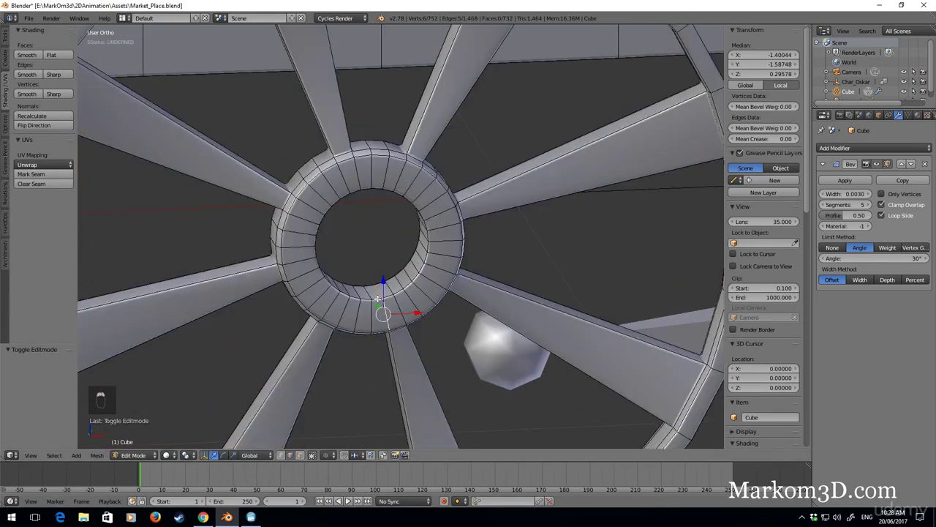
alt+right_click(378, 299)
Duplicate the selected hub loop and move the copy -0.075 along the Y axis, out from the wheel.
middle_drag(378, 299, 501, 324)
key(shift+d)
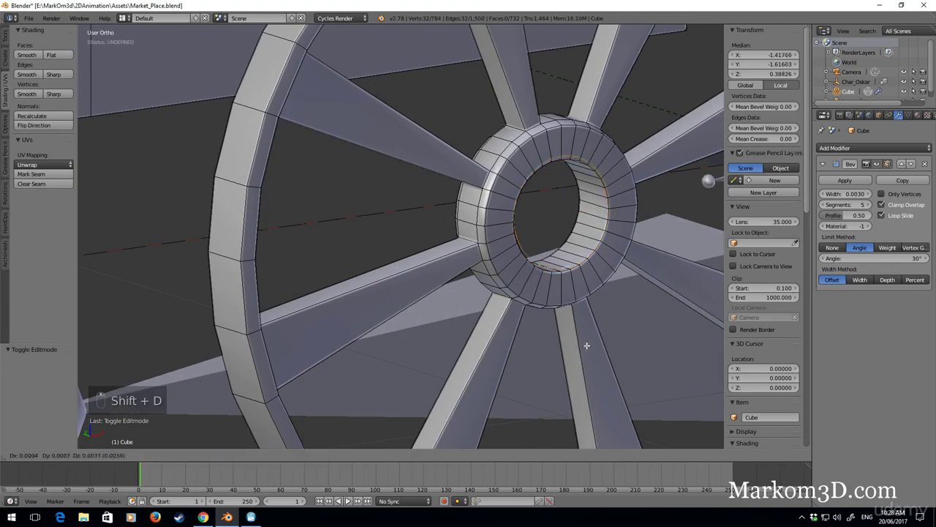
right_click(566, 307)
drag(544, 213, 583, 226)
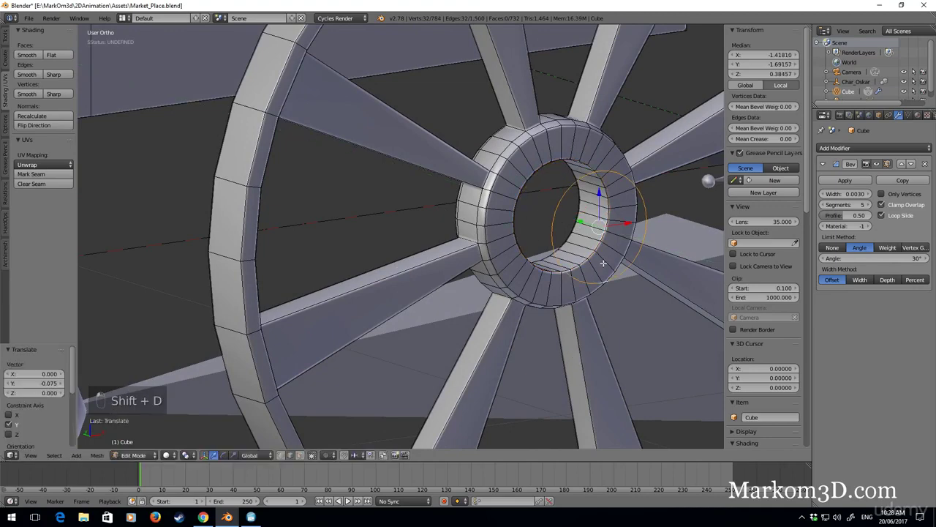
Extrude the copied loop inward by scaling it to 0.351 and fill the small centre opening with a face.
shift+middle_drag(702, 326, 605, 314)
key(e)
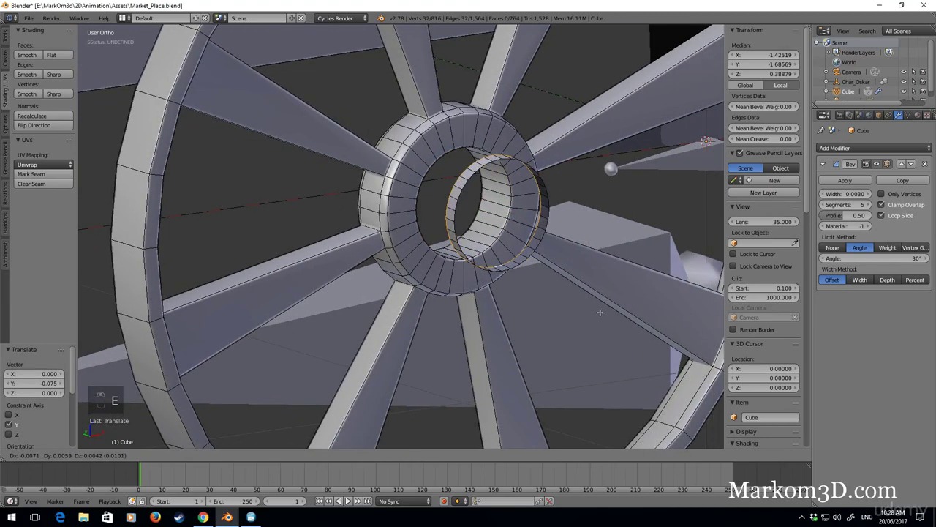
right_click(610, 315)
key(s)
click(534, 261)
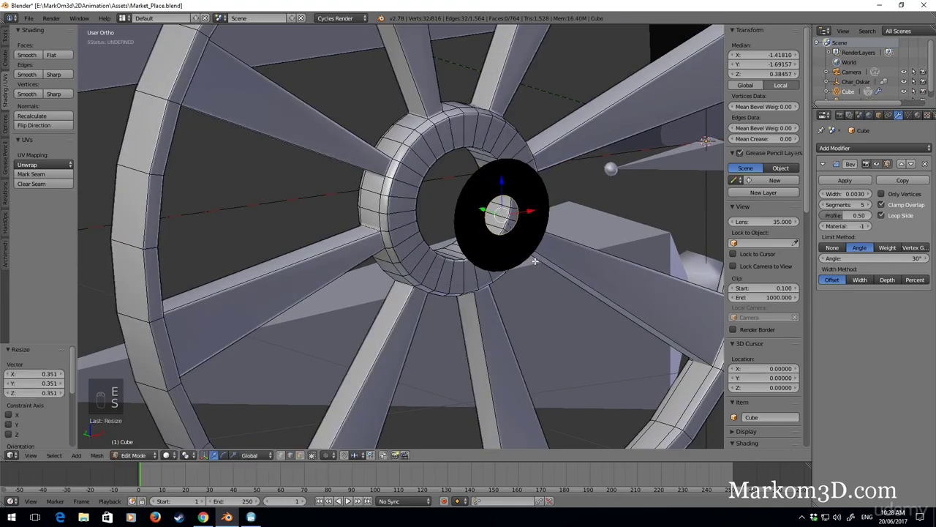
key(f)
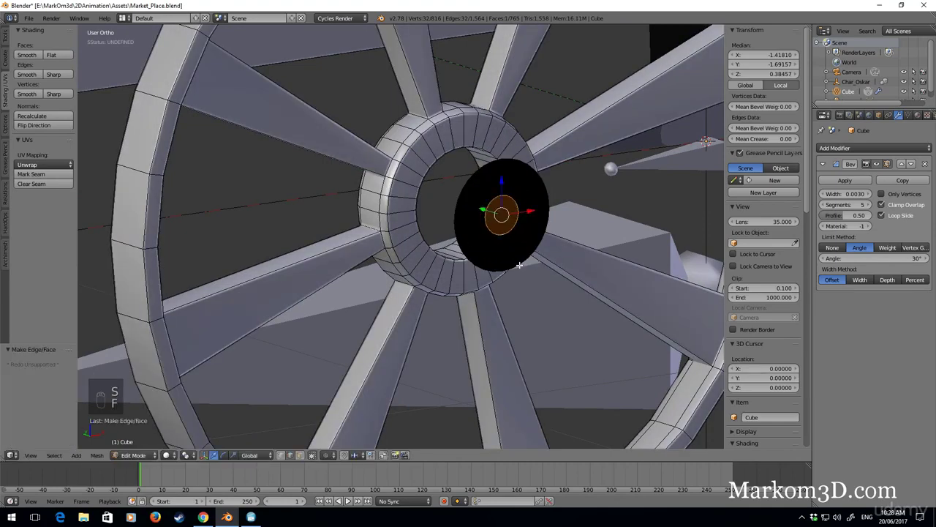
Select all linked geometry of the new axle cap and recalculate its normals to face outside.
key(ctrl+l)
key(ctrl+n)
key(z)
key(z)
key(z)
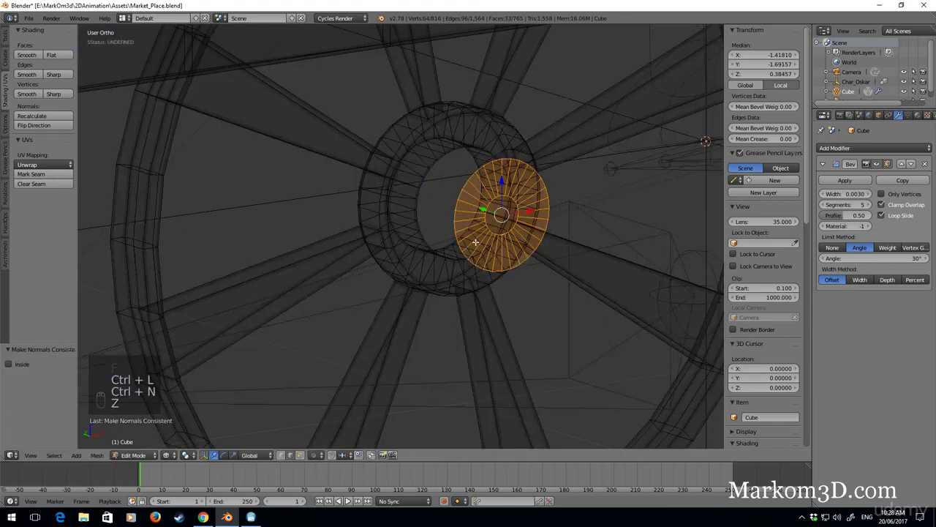
Move the cap's outer loop back toward the hub along the Y axis and scale it by 1.097 to form a cone.
middle_drag(599, 277, 475, 283)
mouse_move(433, 236)
mouse_down()
mouse_move(407, 230)
mouse_move(418, 233)
mouse_up()
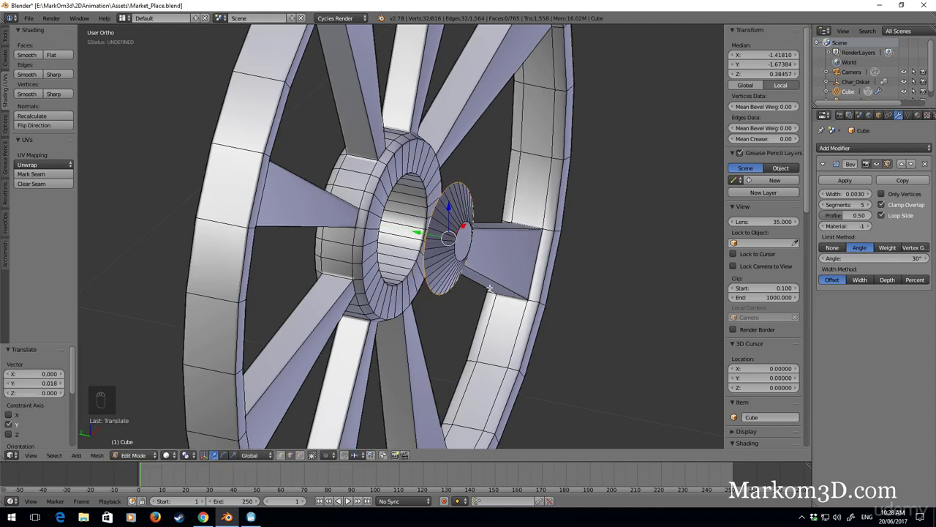
key(s)
click(506, 274)
key(s)
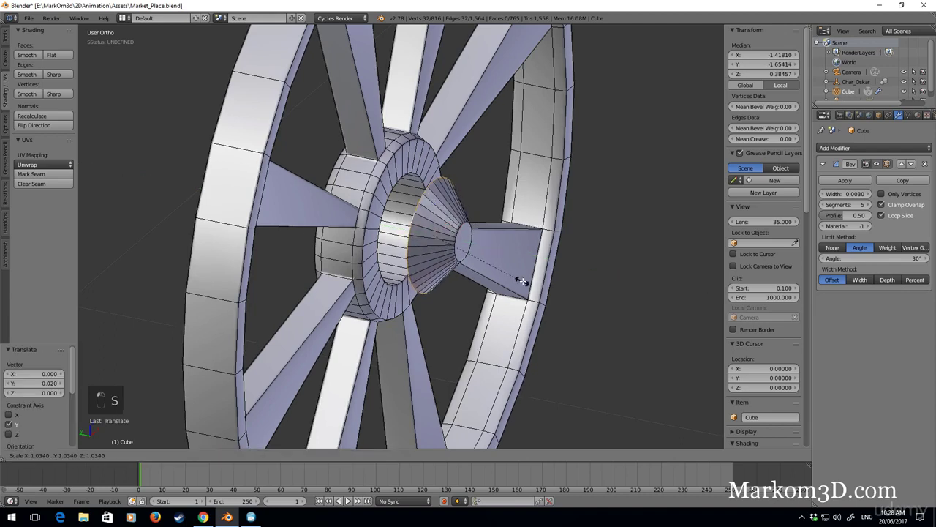
click(525, 283)
Extrude the cap's outer loop about 0.13 along the Y axis through the hub to form the axle.
key(e)
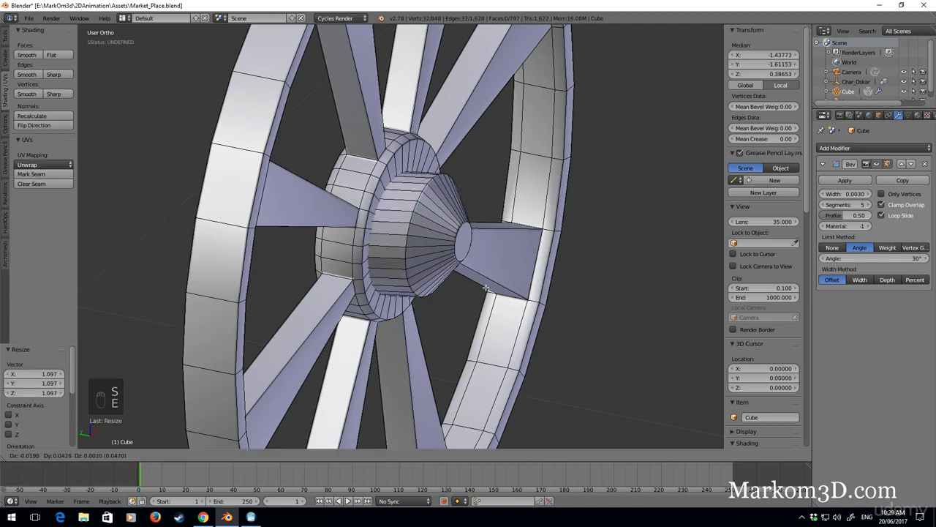
key(y)
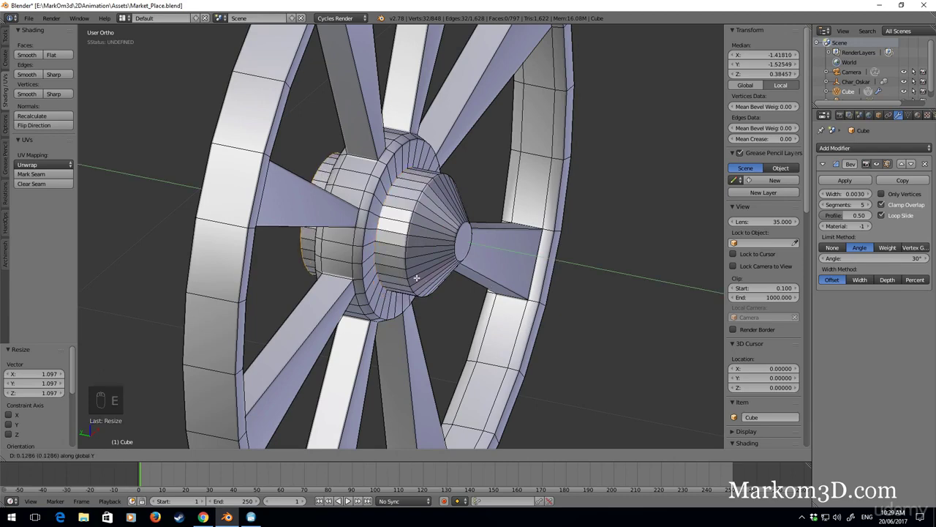
click(416, 277)
scroll(469, 288, down, 3)
key(ctrl+l)
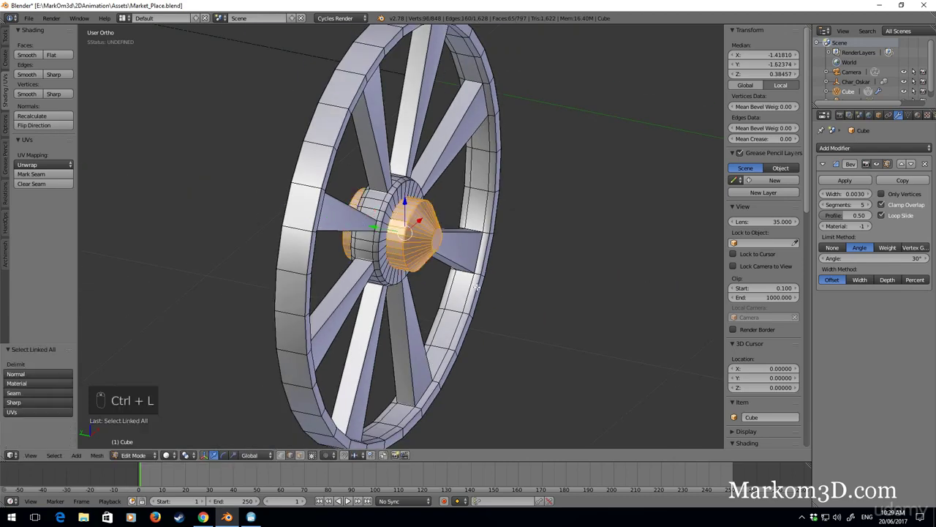
scroll(476, 288, down, 5)
drag(477, 263, 286, 232)
key(ctrl+z)
Select the entire wheel together with its axle and move it 1.129 along the Y axis, close to the box's side.
ctrl+drag(574, 356, 484, 206)
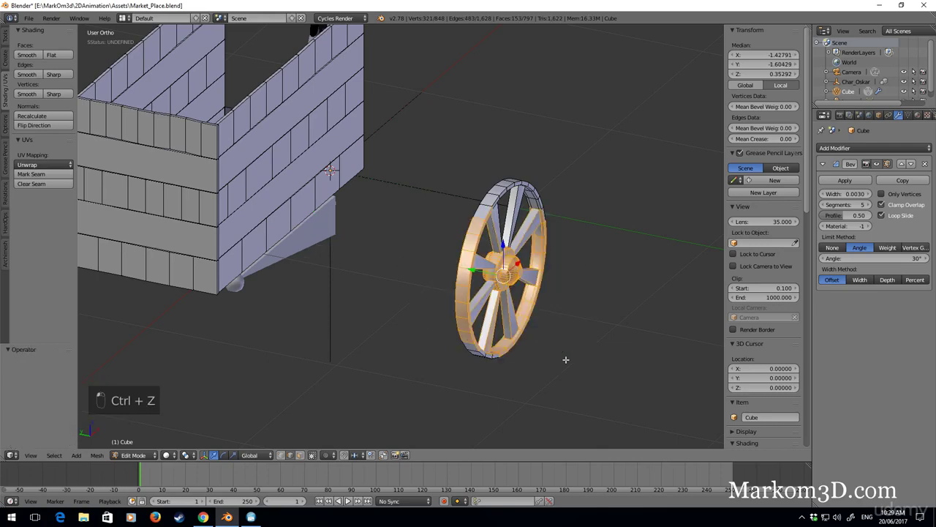
key(ctrl+l)
key(g)
key(y)
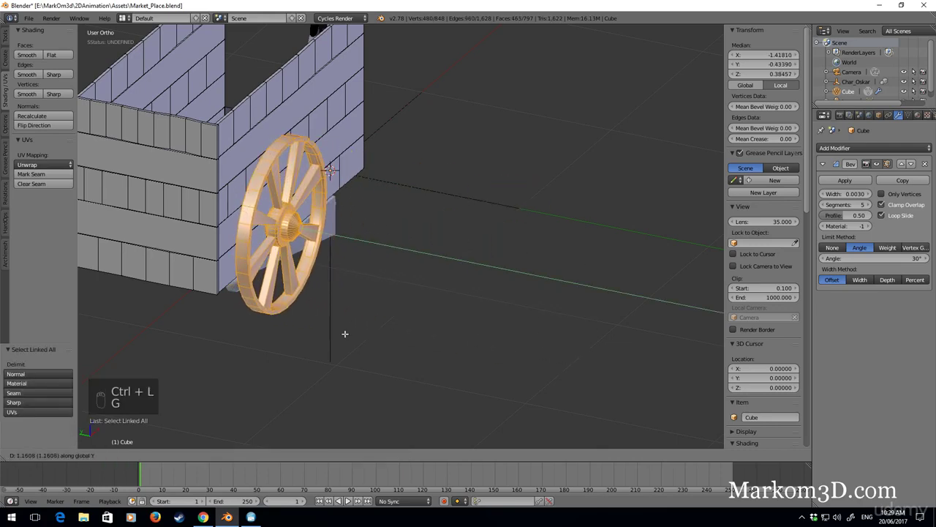
click(345, 334)
Check the wheel's position from the side and front views, and raise it 0.046 along the Z axis.
middle_drag(343, 334, 255, 238)
key(KP_3)
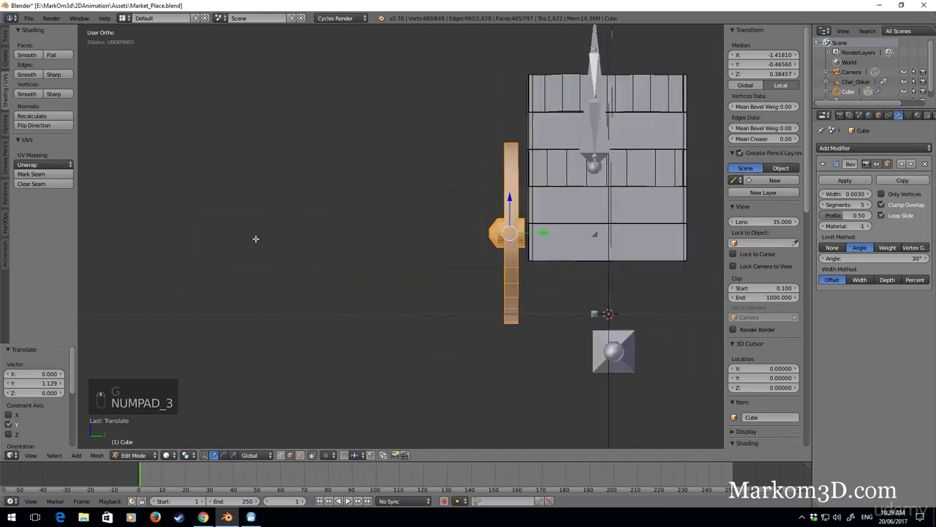
key(KP_1)
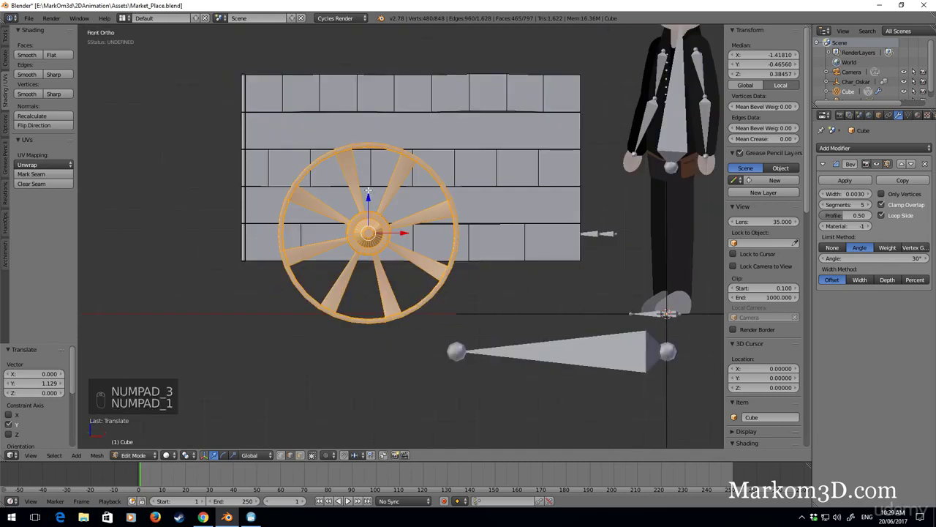
key(g)
key(z)
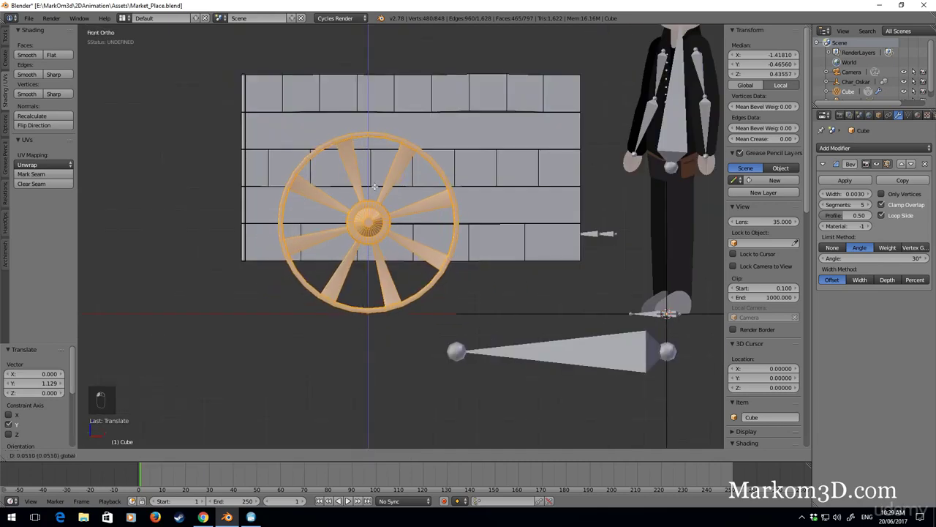
click(372, 187)
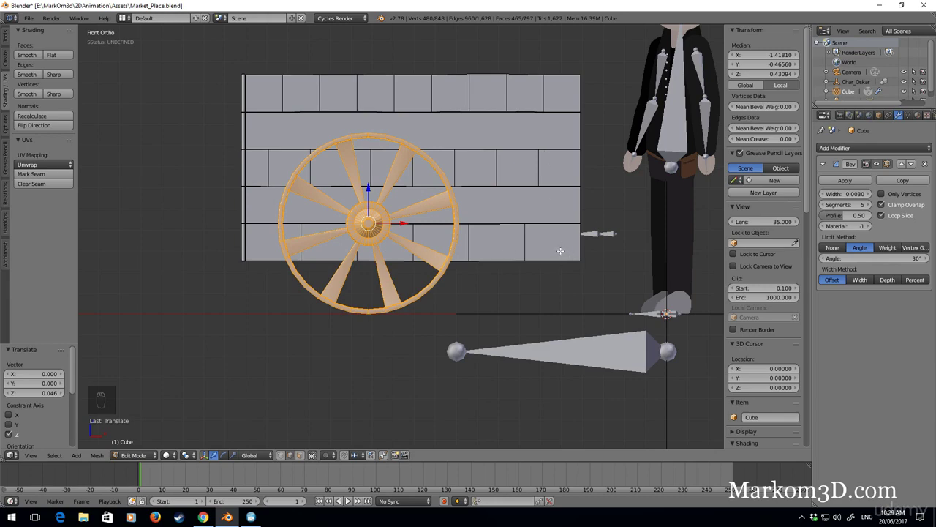
Select all the linked planks of the cart box in wireframe display, leaving the wheel and axle unselected.
key(Tab)
key(Tab)
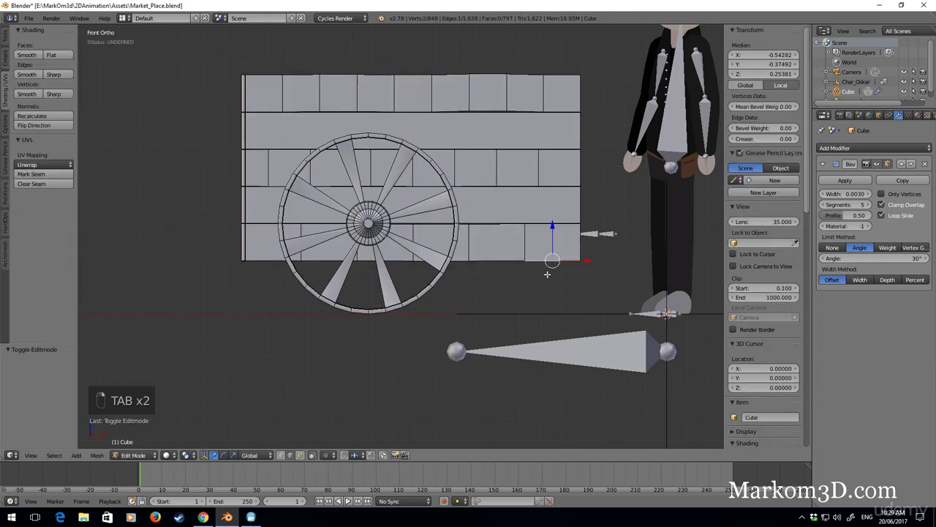
mouse_move(597, 202)
ctrl+mouse_down()
mouse_move(534, 294)
mouse_move(538, 308)
ctrl+mouse_up()
key(z)
mouse_move(616, 154)
ctrl+mouse_down()
mouse_move(519, 163)
mouse_move(576, 335)
ctrl+mouse_up()
mouse_move(312, 133)
ctrl+mouse_down()
mouse_move(193, 109)
mouse_move(314, 83)
ctrl+mouse_up()
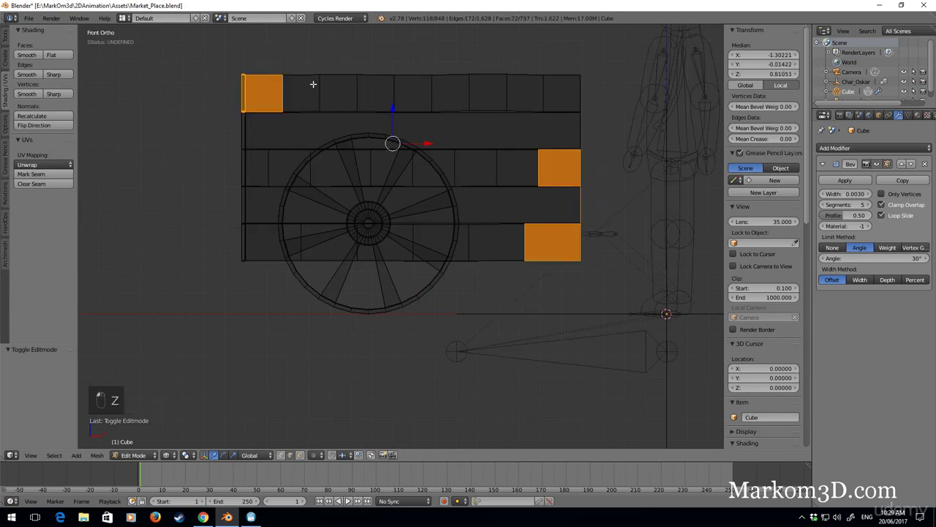
click(285, 456)
key(b)
drag(246, 107, 213, 343)
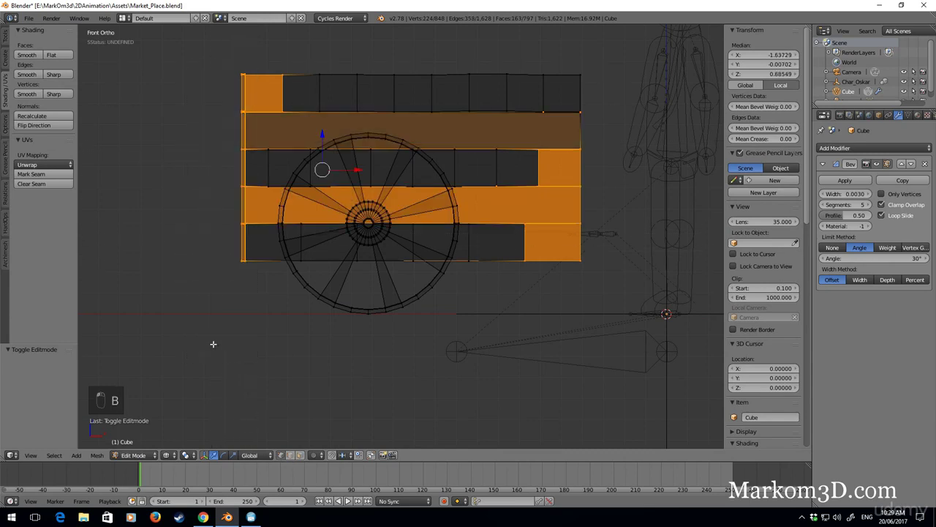
key(b)
drag(619, 45, 535, 299)
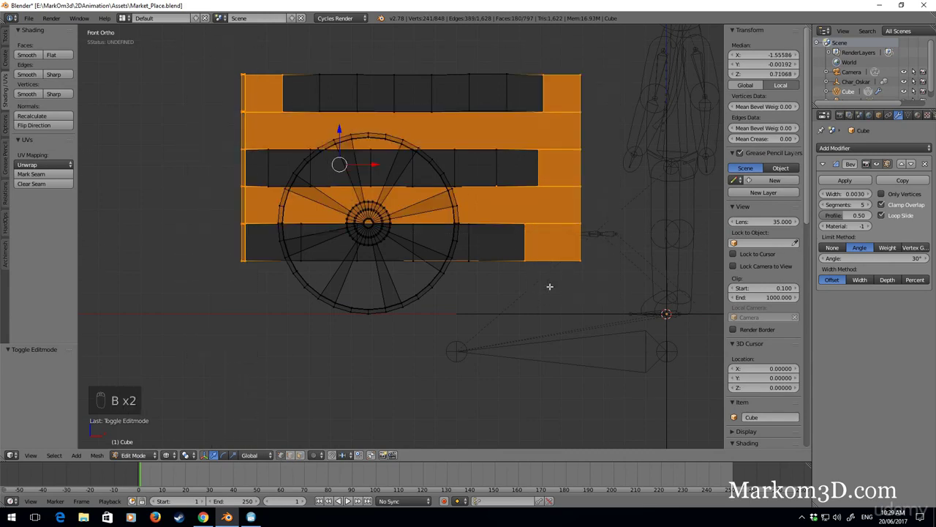
key(ctrl+l)
Raise the selected cart box 0.206 along the Z axis relative to the wheel.
key(g)
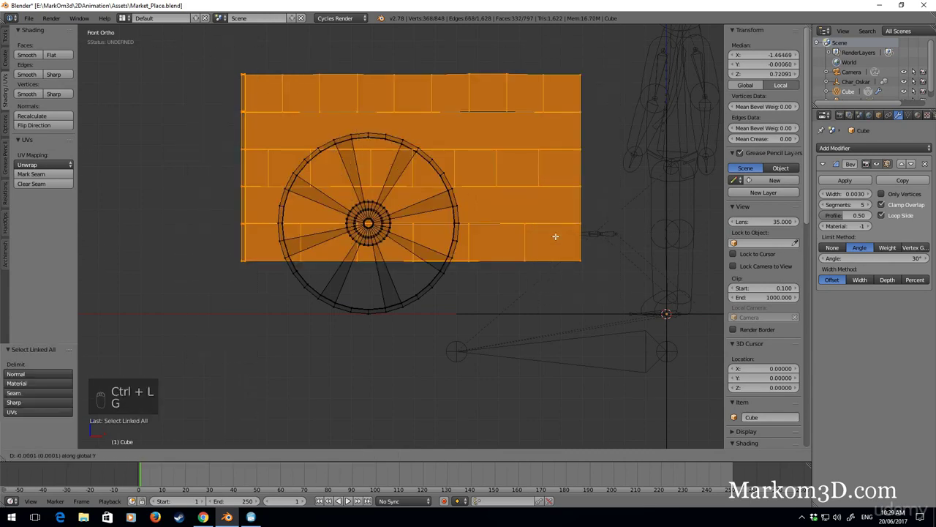
key(z)
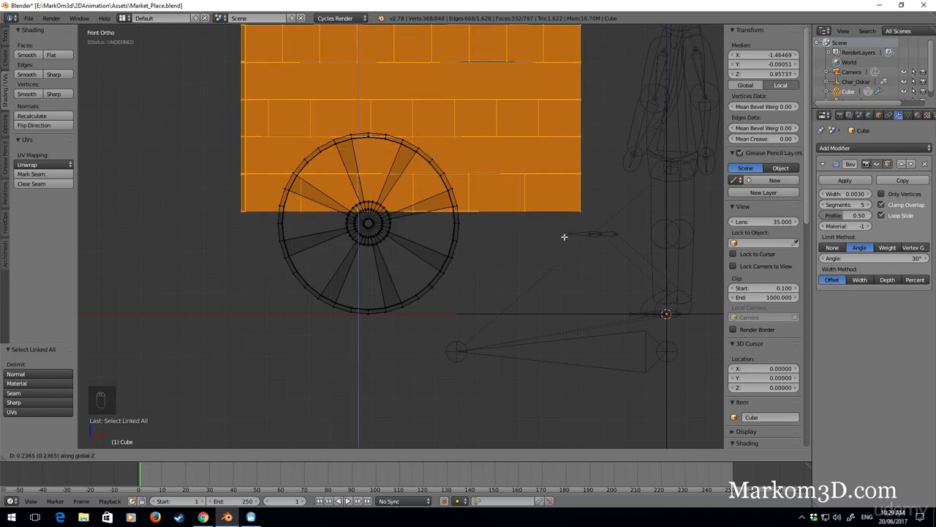
click(561, 242)
scroll(330, 186, down, 2)
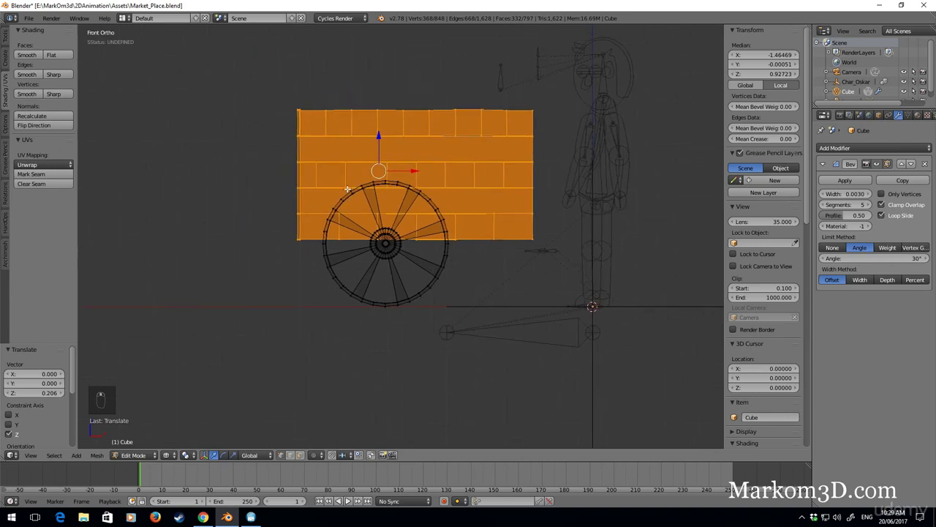
Select the whole linked wheel with its axle and scale it down uniformly to 0.722.
key(z)
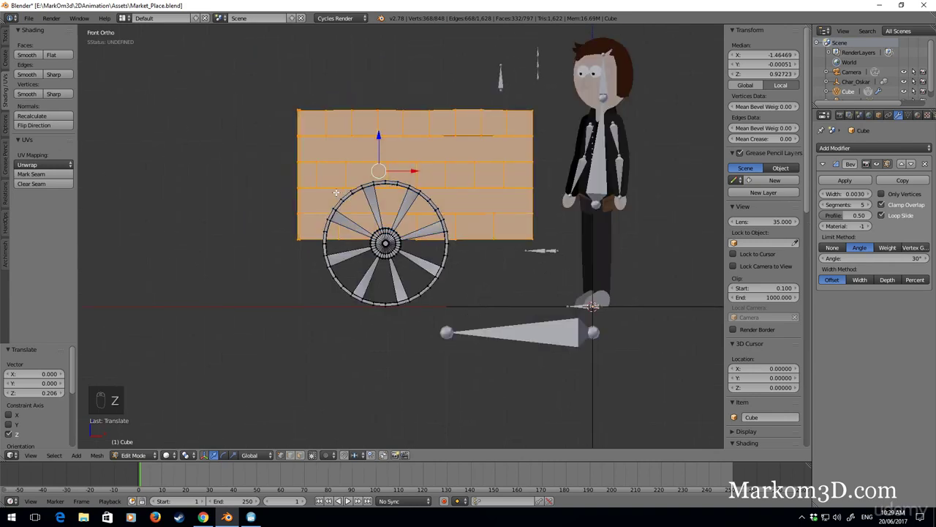
right_click(419, 294)
scroll(378, 395, up, 3)
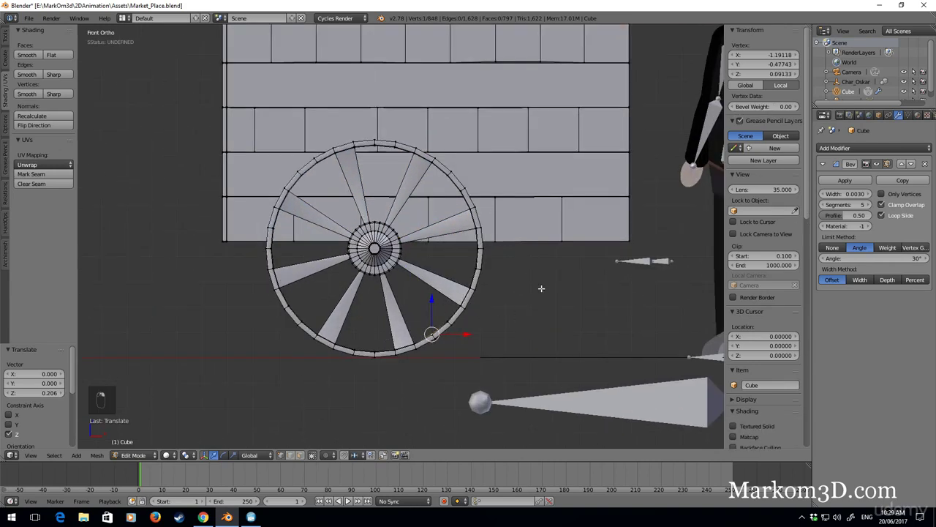
key(ctrl+l)
key(ctrl+l)
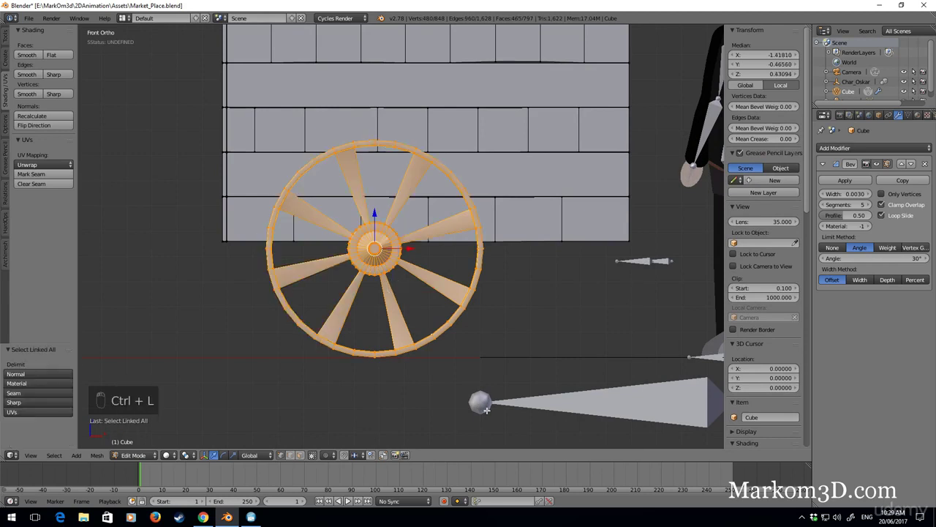
key(s)
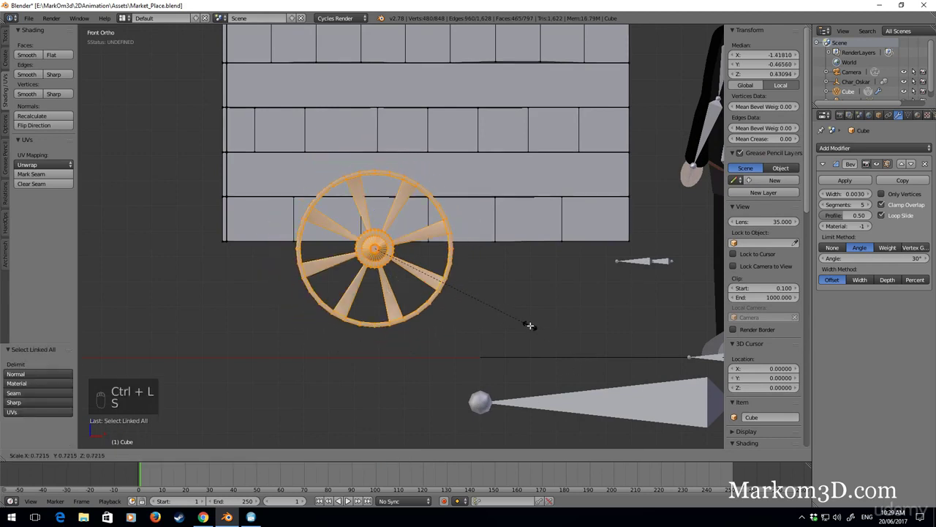
click(529, 324)
Lower the selected wheel 0.118 along the Z axis to rest on the ground line.
key(g)
key(z)
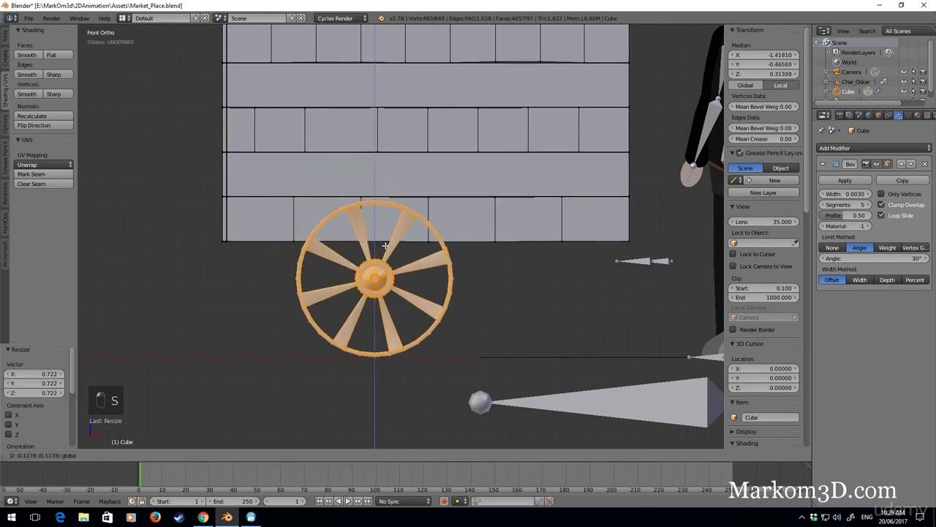
click(385, 245)
Select all linked planks of the cart box in wireframe display and lower them 0.064 along the Z axis.
shift+middle_drag(567, 220, 524, 240)
right_click(518, 256)
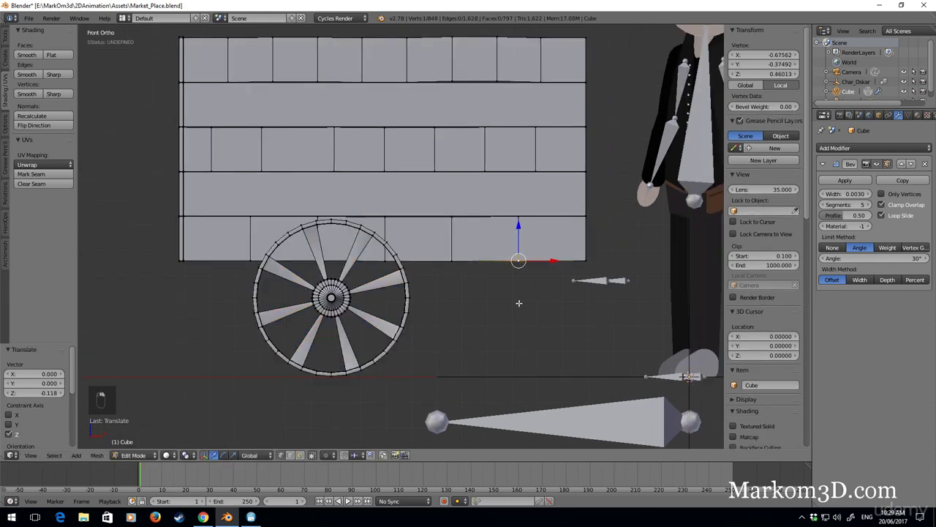
mouse_move(527, 312)
ctrl+mouse_down()
mouse_move(634, 29)
mouse_move(474, 60)
ctrl+mouse_up()
key(z)
ctrl+drag(264, 29, 542, 146)
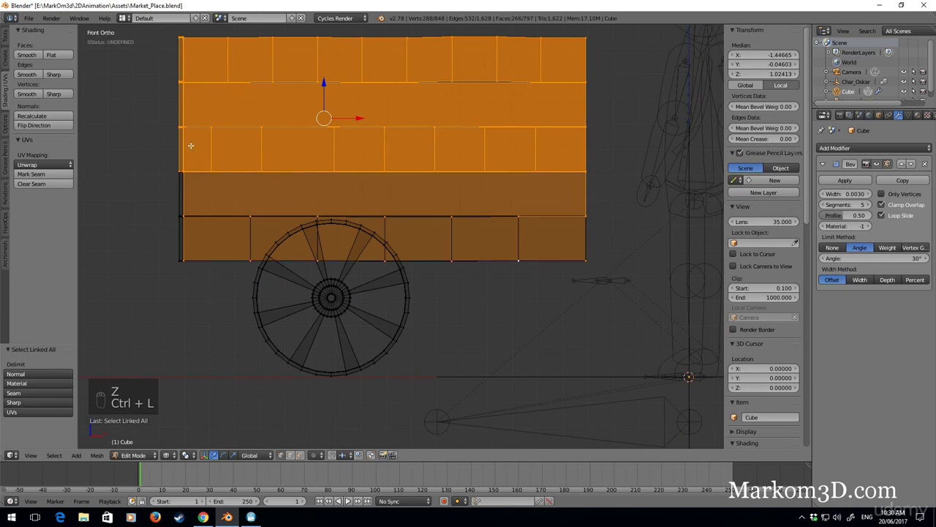
mouse_move(191, 145)
ctrl+mouse_down()
mouse_move(156, 264)
mouse_move(195, 280)
ctrl+mouse_up()
key(l)
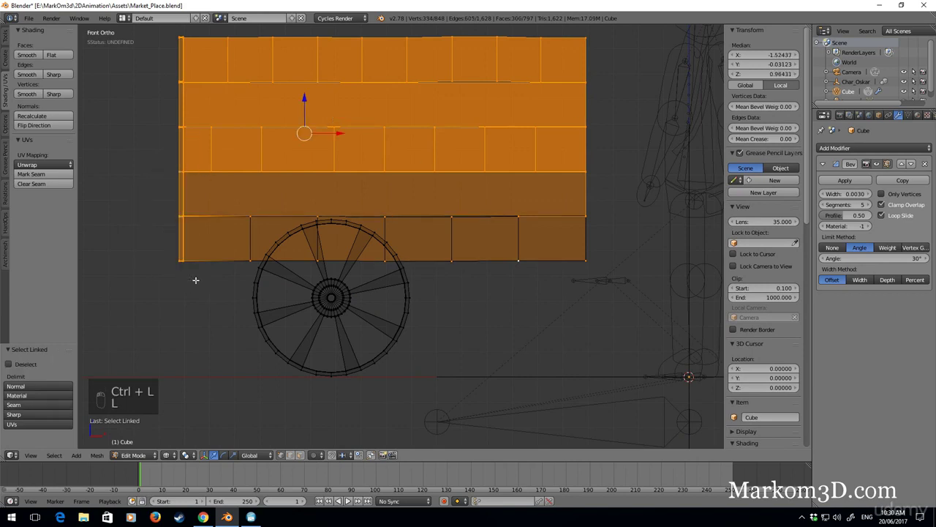
mouse_move(520, 166)
mouse_down()
mouse_move(439, 267)
mouse_move(447, 281)
mouse_up()
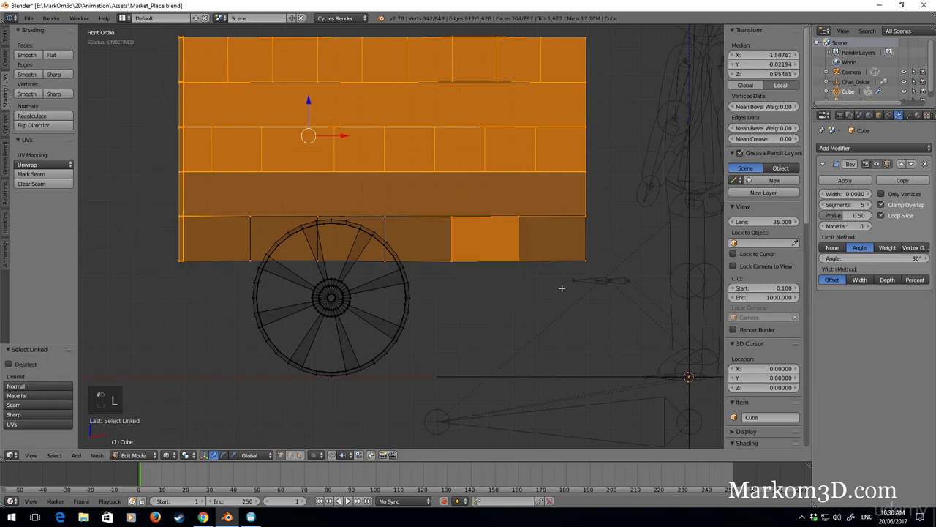
key(ctrl+l)
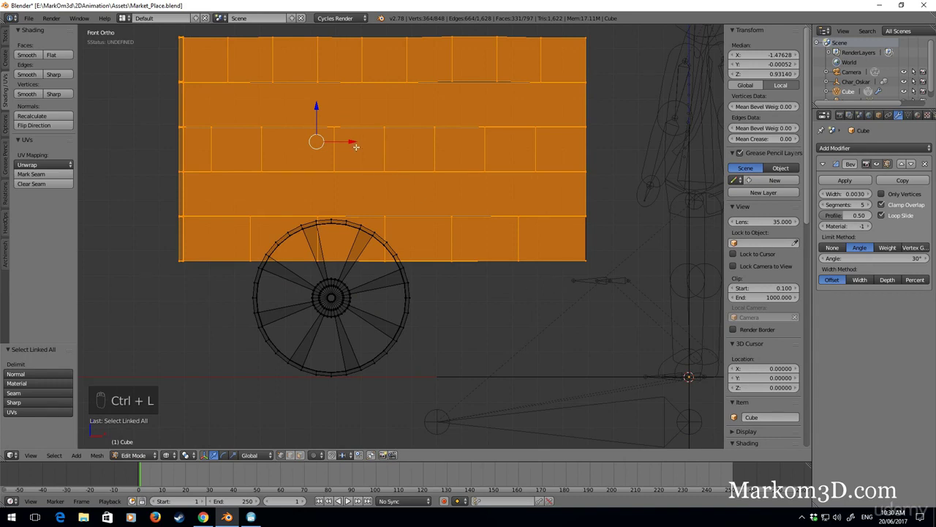
drag(315, 104, 316, 120)
scroll(498, 128, down, 2)
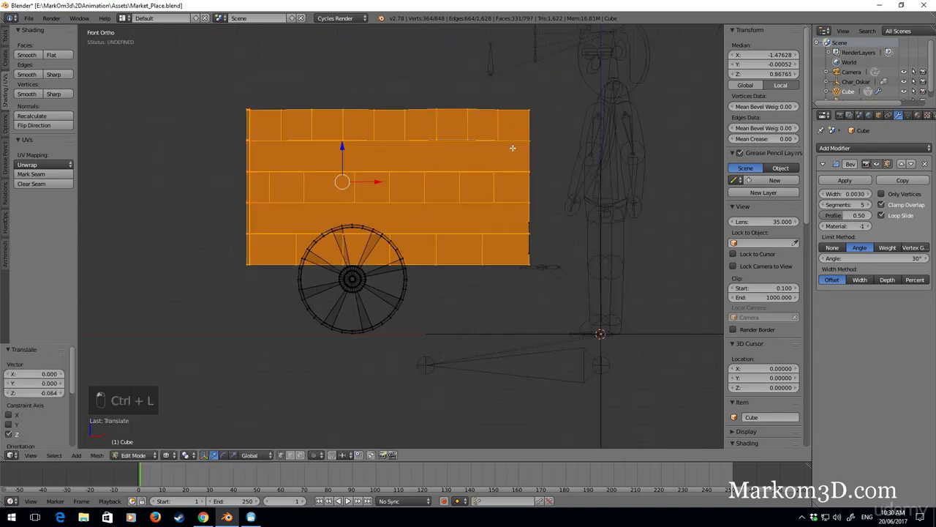
Select the entire top row of linked planks on the cart box and delete its vertices.
shift+middle_drag(512, 147, 499, 163)
right_click(516, 124)
key(b)
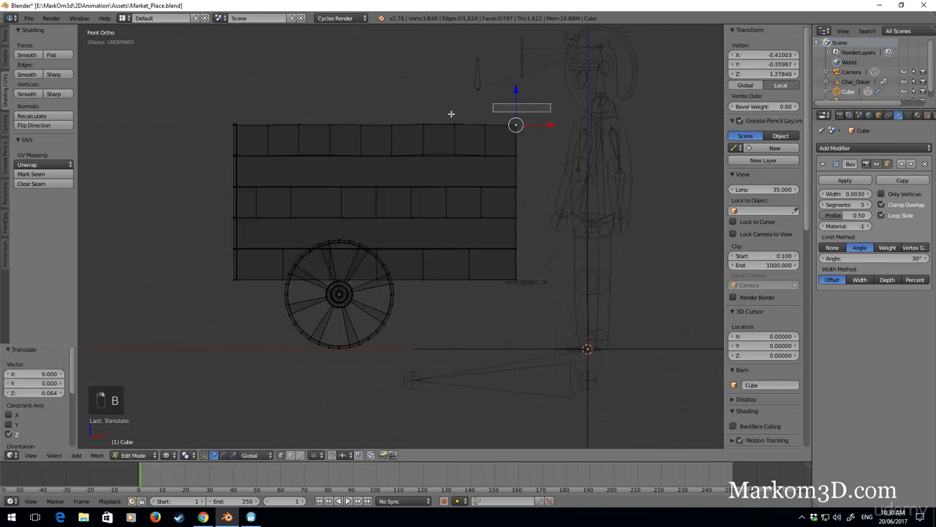
drag(451, 115, 176, 138)
key(ctrl+l)
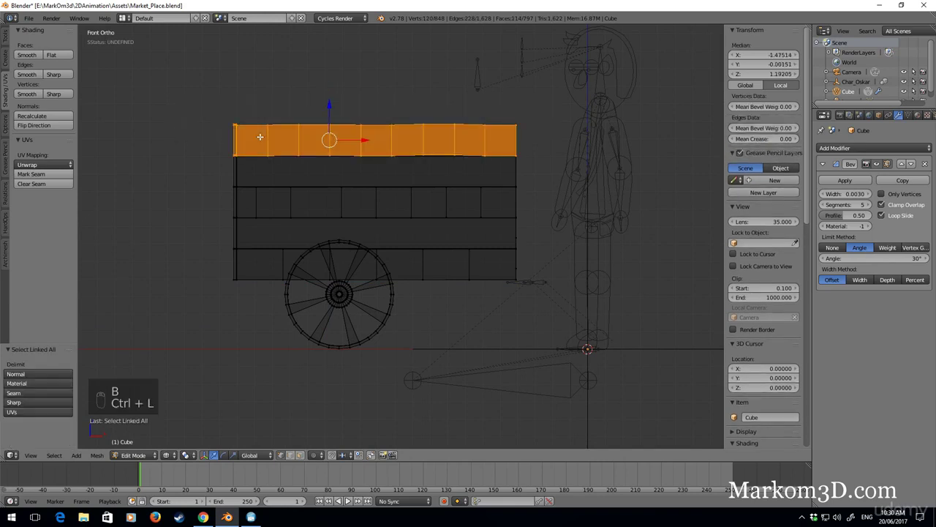
scroll(217, 191, up, 2)
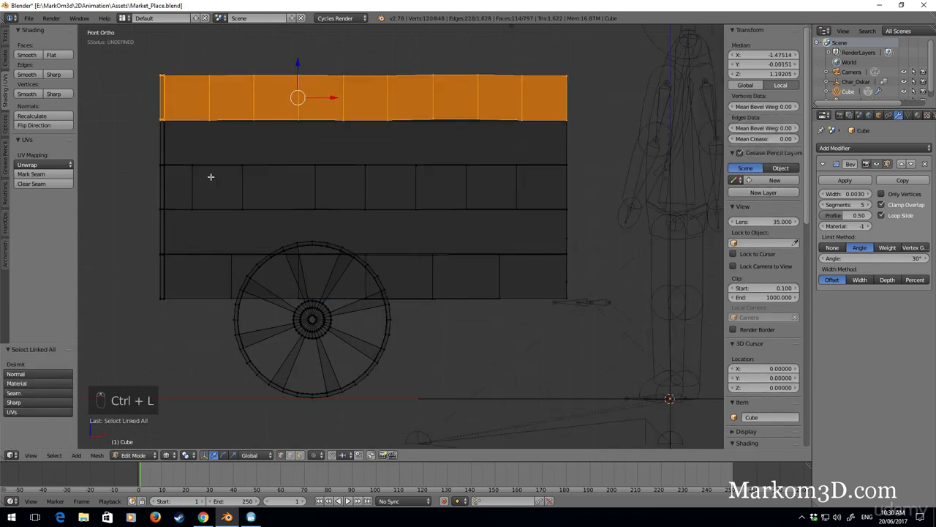
key(Delete)
click(504, 174)
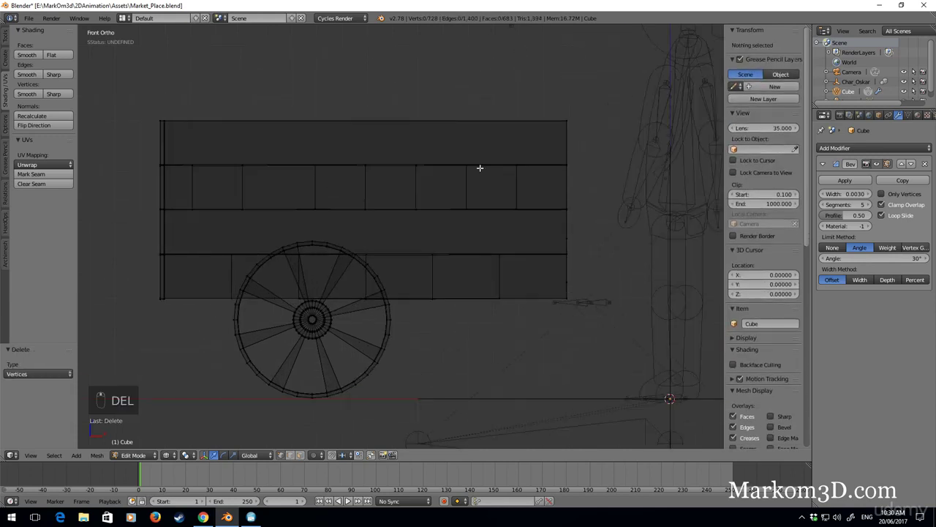
Examine the shortened cart box beside the character in edit and object mode, ending in solid display.
right_click(566, 120)
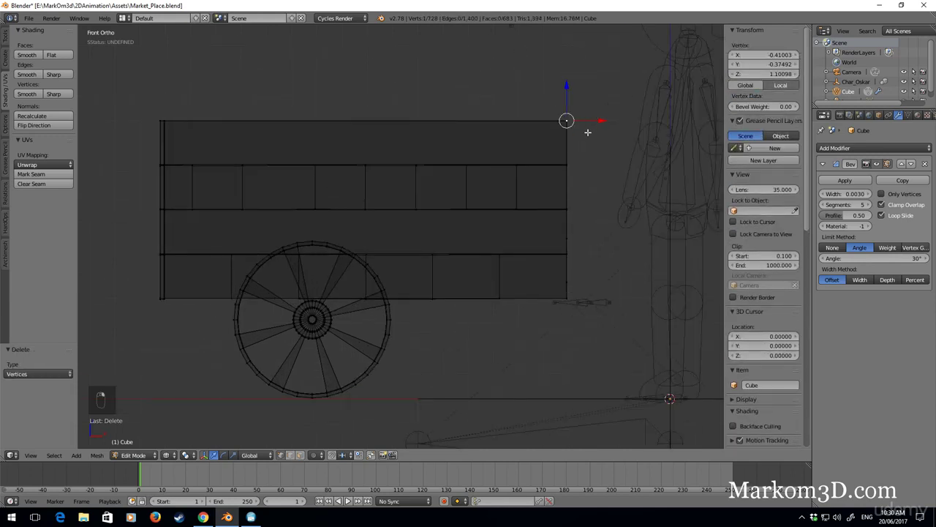
scroll(570, 203, down, 2)
shift+middle_drag(570, 203, 522, 212)
key(z)
key(z)
key(z)
key(Tab)
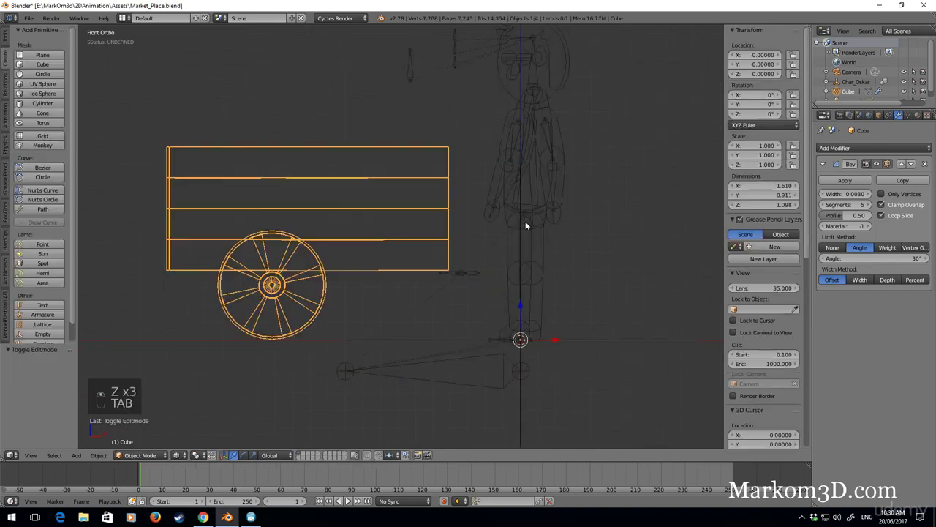
key(Tab)
key(z)
Select the whole linked wheel and move it 0.049 along the Y axis in top view, up against the box's side.
middle_drag(416, 253, 349, 360)
right_click(348, 362)
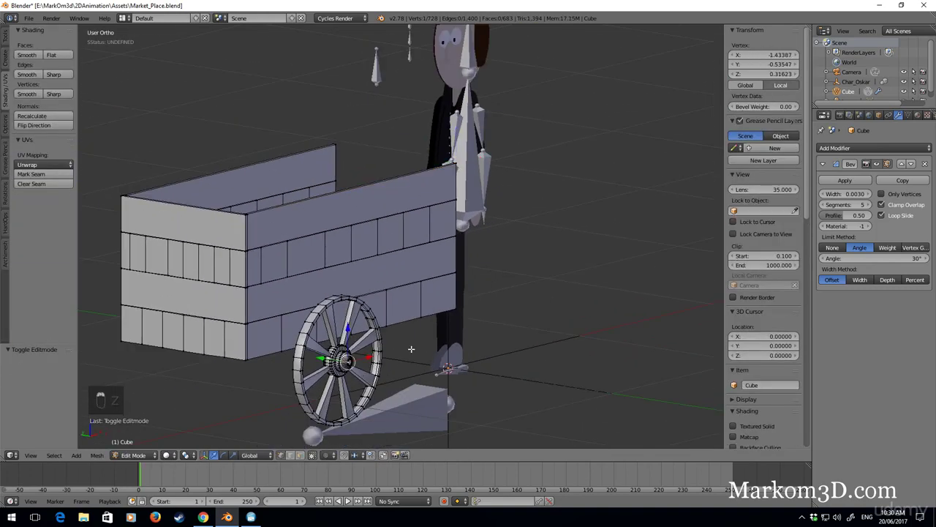
ctrl+drag(410, 348, 423, 408)
key(ctrl+l)
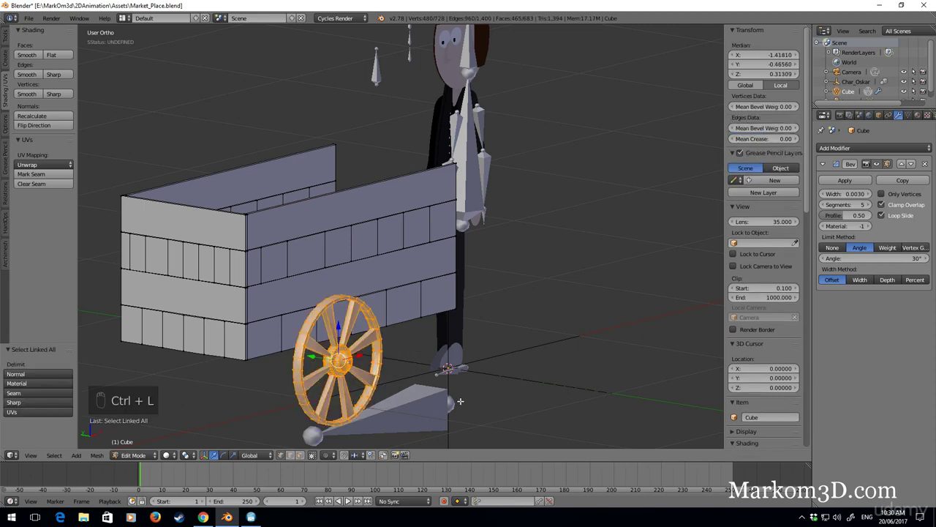
key(KP_7)
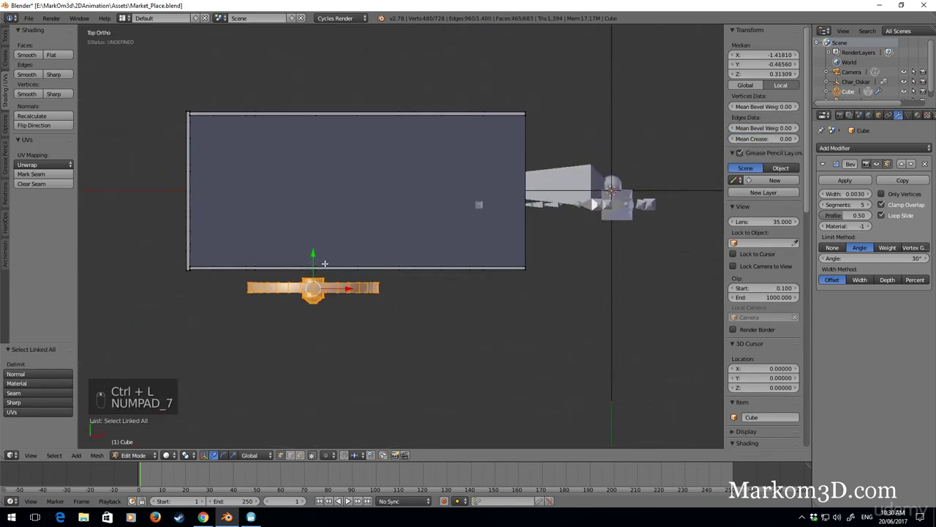
drag(315, 256, 333, 246)
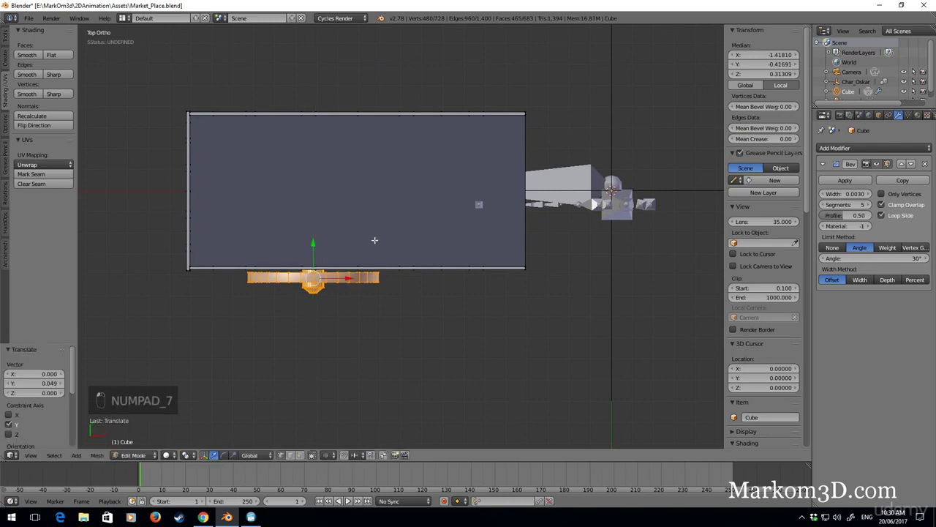
Duplicate the wheel and place the copy 0.855 along the Y axis, on the opposite side of the box.
shift+middle_drag(373, 241, 382, 283)
key(shift+d)
key(y)
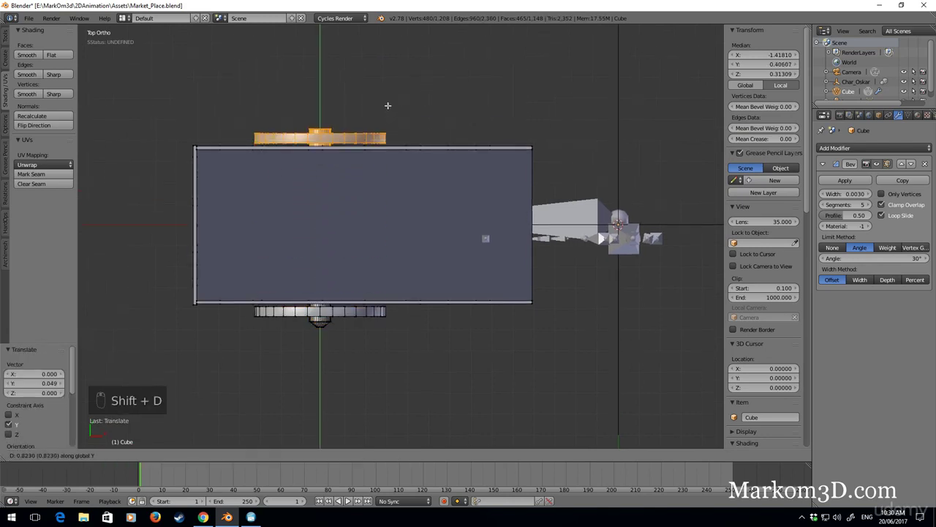
click(395, 136)
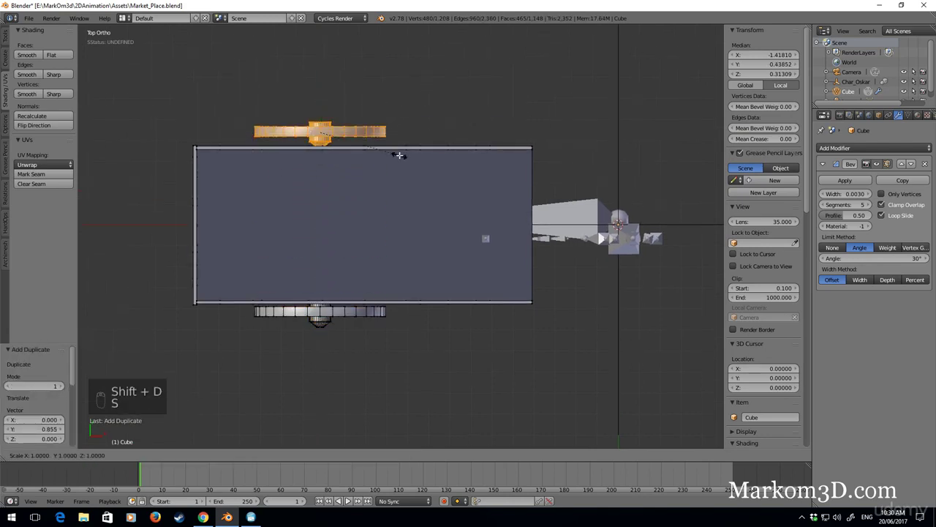
Flip the duplicated wheel by scaling it -1 along the Y axis, and recalculate its normals.
key(s)
text(y)
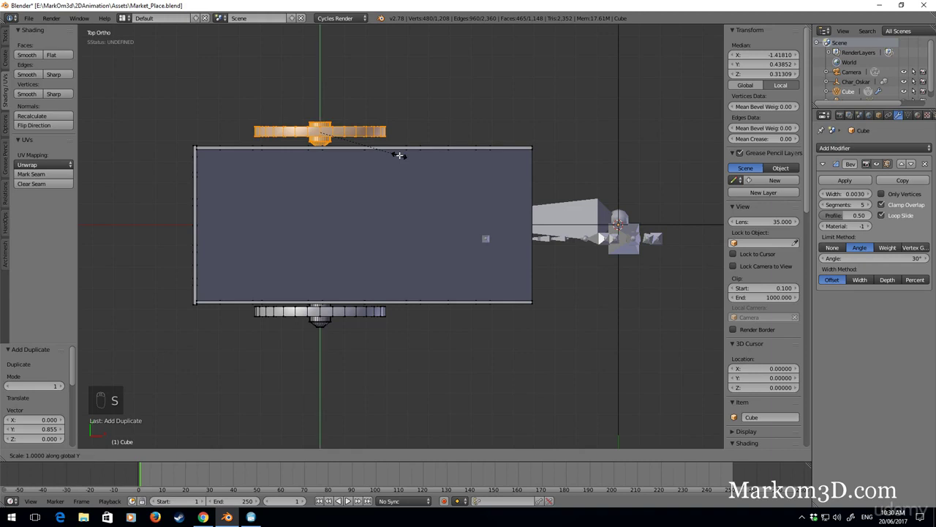
text(-1)
click(407, 155)
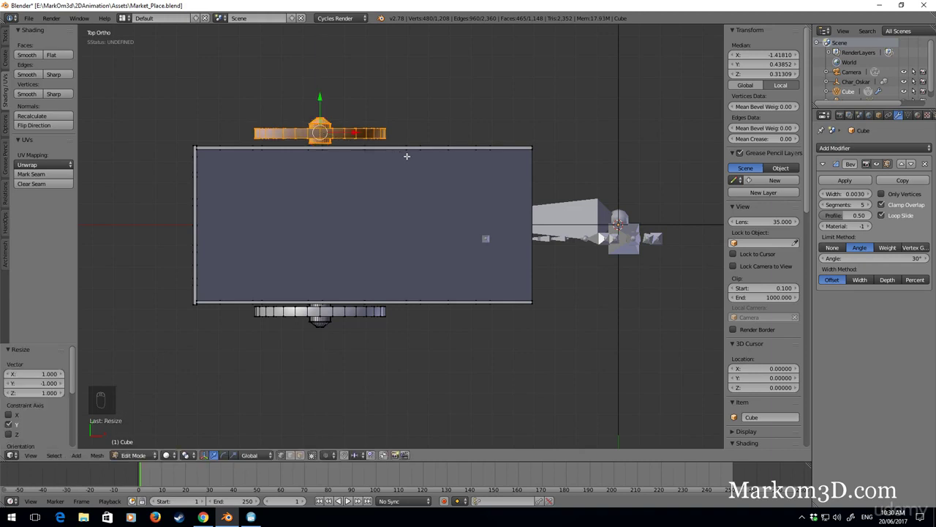
key(ctrl+n)
Nudge the flipped wheel slightly along the Y axis closer to the side of the box.
scroll(357, 152, up, 1)
shift+middle_drag(344, 151, 443, 204)
drag(401, 133, 399, 137)
Examine the two-wheeled cart in object mode from several angles and compare its size with the character.
middle_drag(399, 137, 530, 87)
key(z)
key(z)
key(z)
key(Tab)
middle_drag(505, 228, 267, 221)
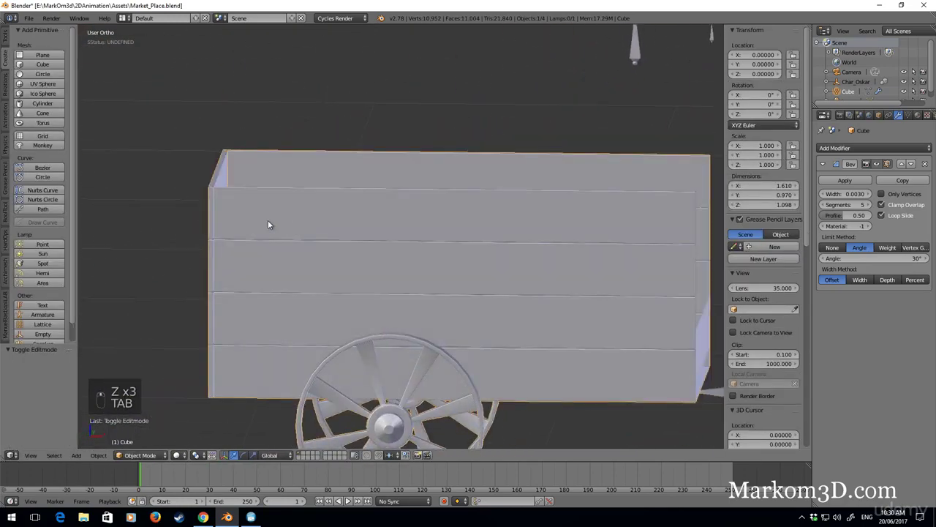
scroll(268, 221, down, 4)
middle_drag(478, 244, 554, 265)
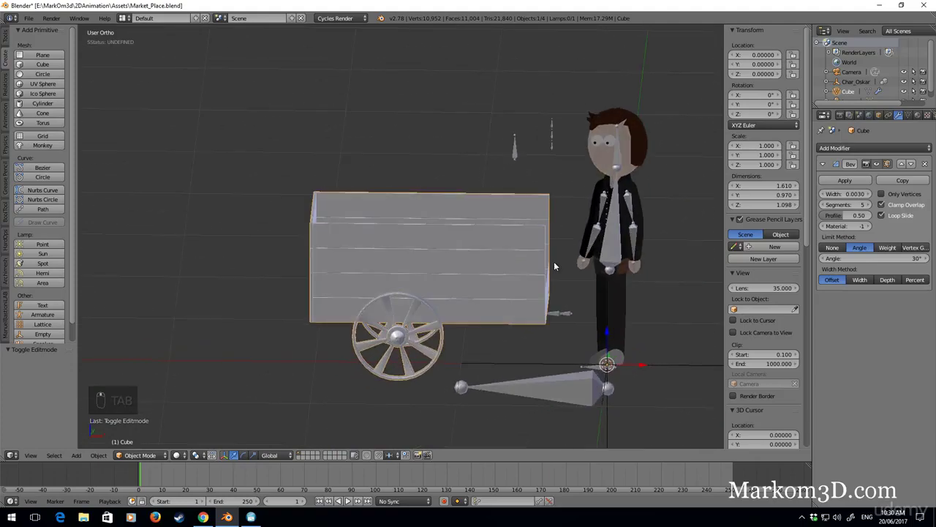
scroll(476, 257, up, 4)
Select the long side plank above the bottom row in face mode, duplicate it, and move the copy -0.375 along the Y axis.
key(Tab)
mouse_move(479, 252)
middle_down()
mouse_move(566, 248)
mouse_move(453, 307)
mouse_move(380, 395)
middle_up()
click(300, 455)
alt+click(439, 276)
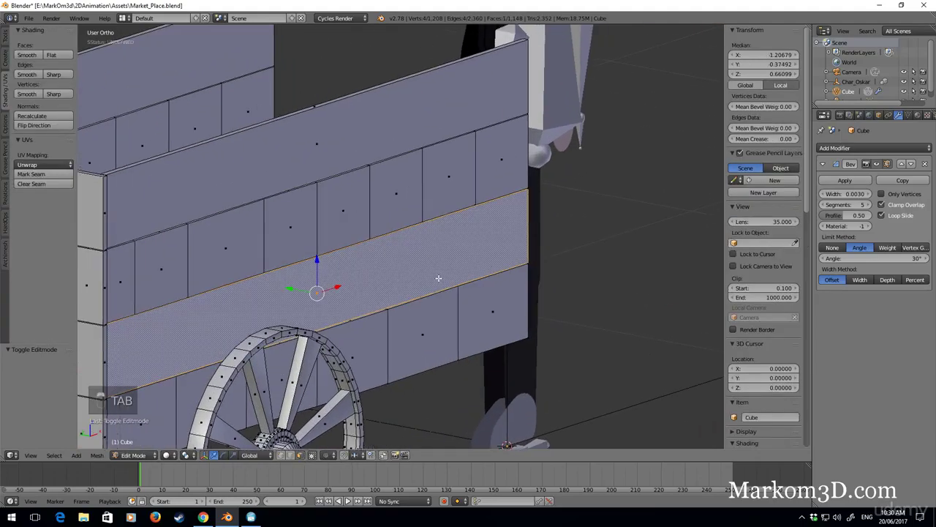
middle_drag(439, 275, 414, 285)
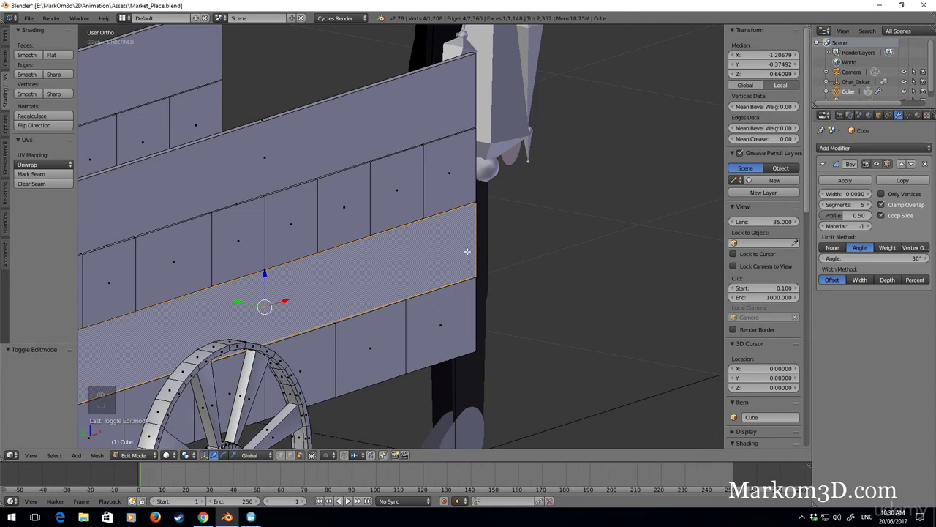
key(ctrl+l)
middle_drag(466, 251, 411, 289)
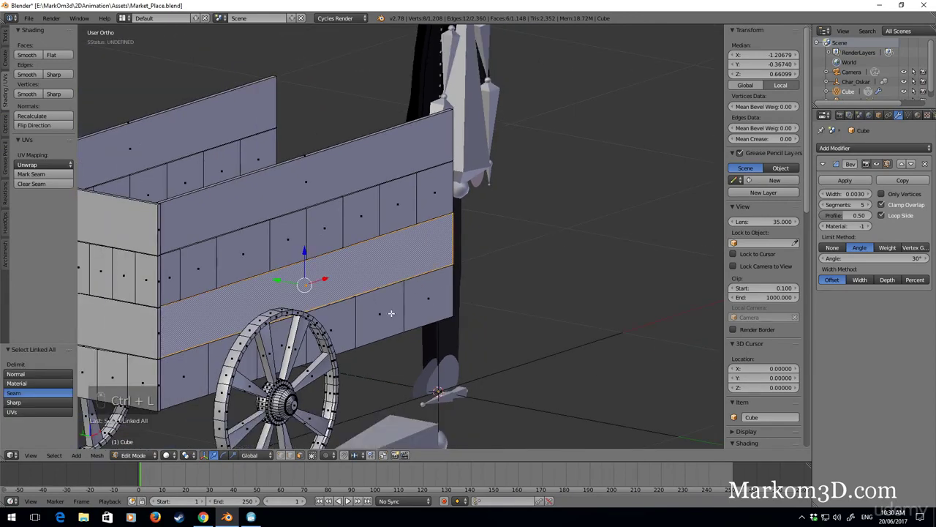
key(shift+d)
right_click(353, 297)
drag(274, 278, 380, 319)
Shape the duplicated plank into a short, thin bar by scaling it 0.177 along Z and 0.361 along X.
key(s)
key(z)
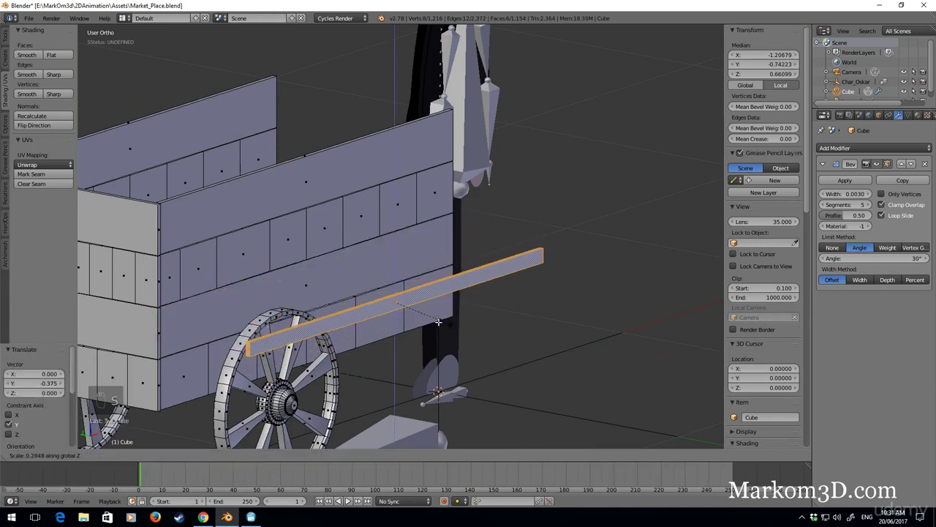
click(459, 316)
key(s)
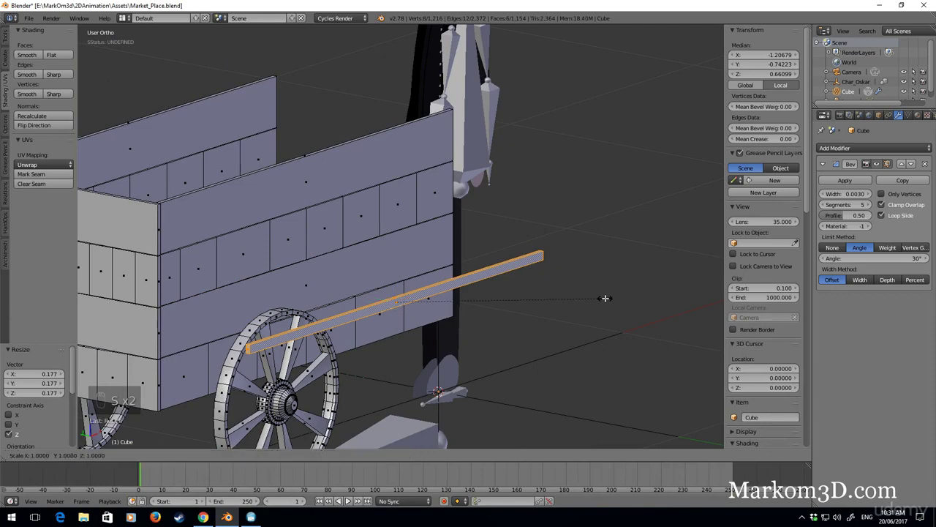
key(x)
click(435, 300)
Move the thin bar 0.644 along the X axis toward the cart's open end.
key(g)
key(x)
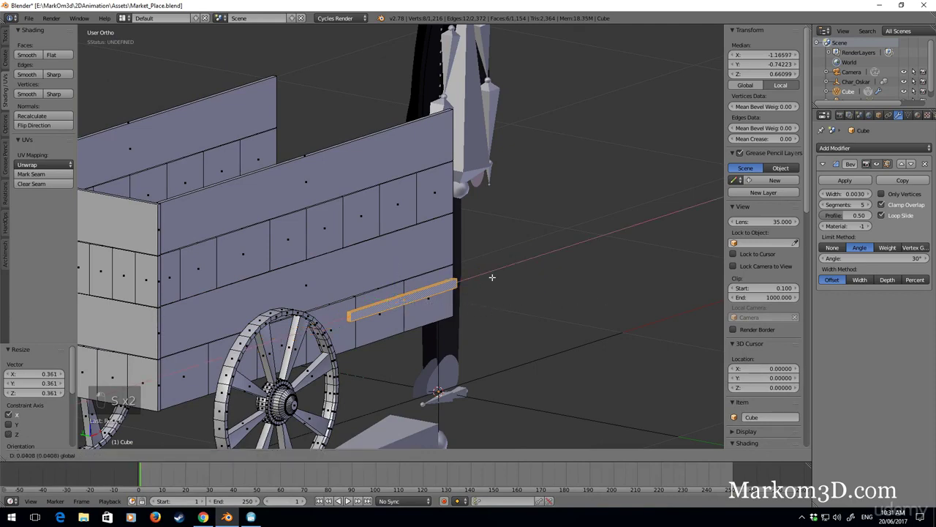
click(534, 259)
Move the thin bar about 0.26 along X and 0.04 up along Z to the character's hand height.
key(KP_3)
key(KP_1)
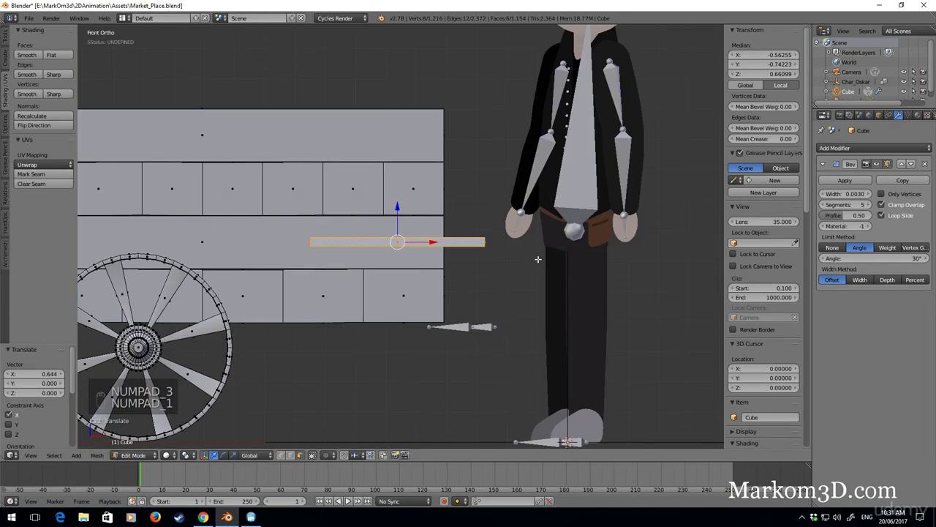
key(g)
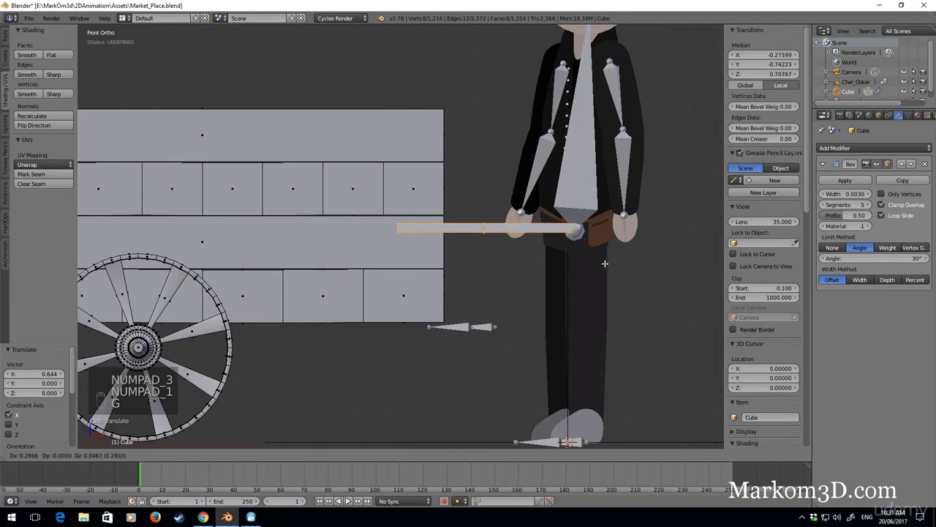
click(597, 265)
Enlarge the bar uniformly by 1.352 and thicken it by scaling 1.393 along Z.
key(s)
click(643, 300)
key(s)
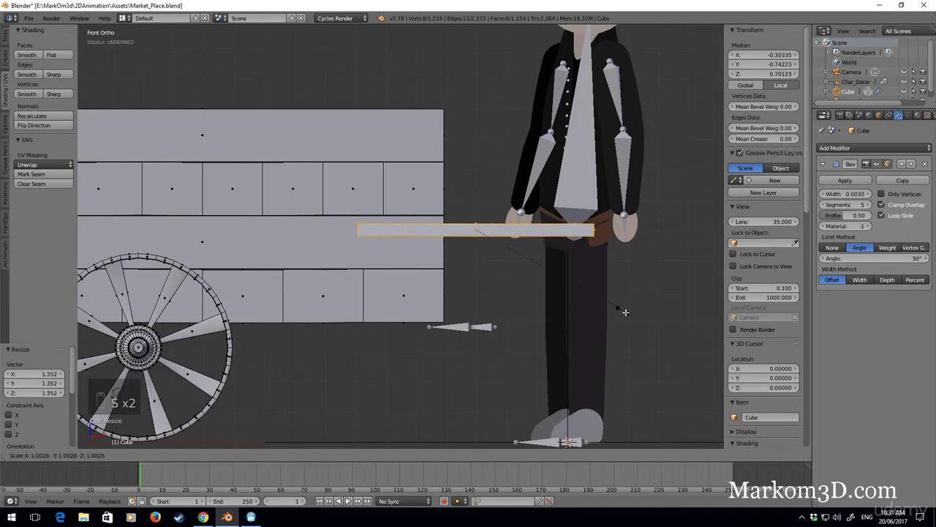
key(z)
click(665, 357)
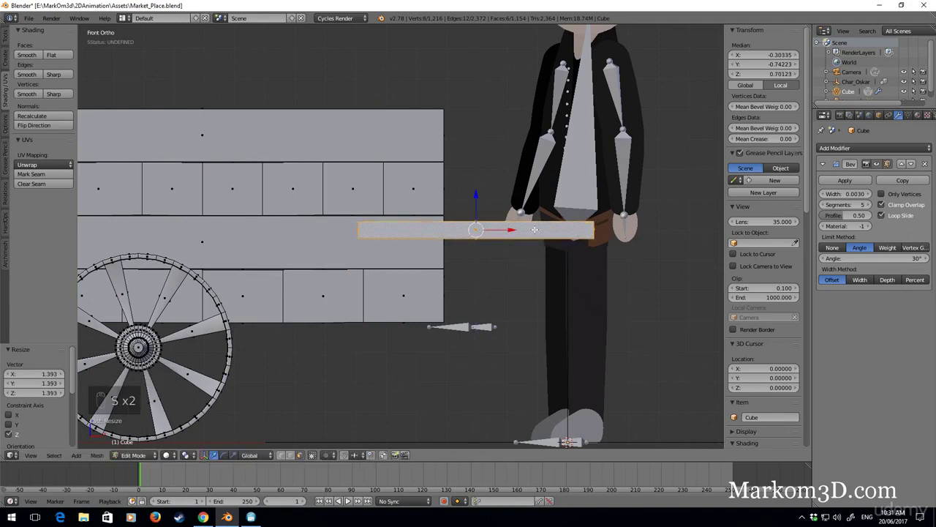
Move the bar 0.359 along the Y axis against the cart's side.
middle_drag(666, 357, 373, 367)
key(g)
key(y)
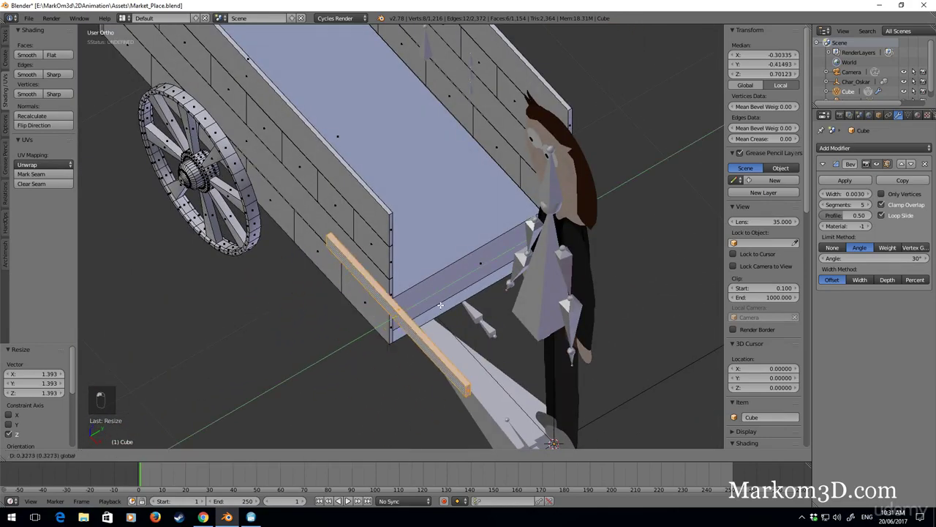
click(444, 305)
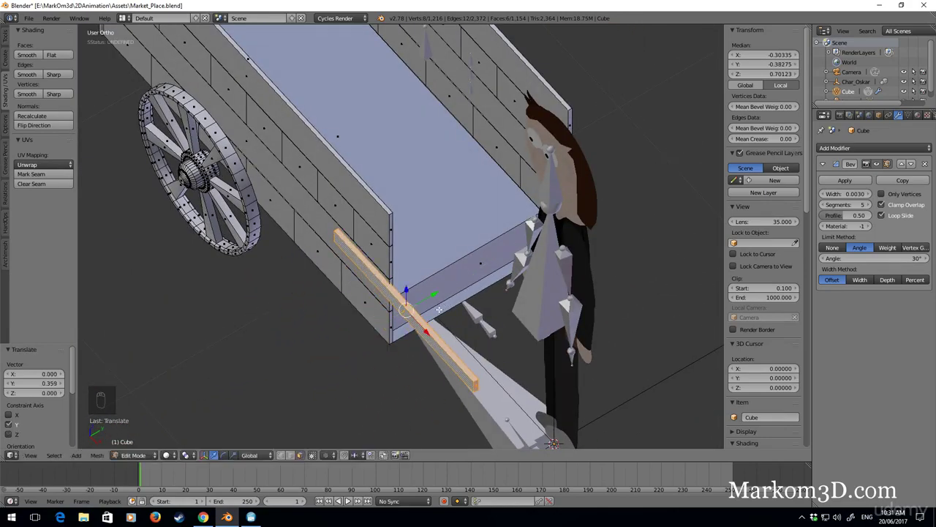
middle_drag(444, 305, 377, 329)
Duplicate the handle bar and move the copy 0.760 along Y to the cart's opposite side.
key(KP_7)
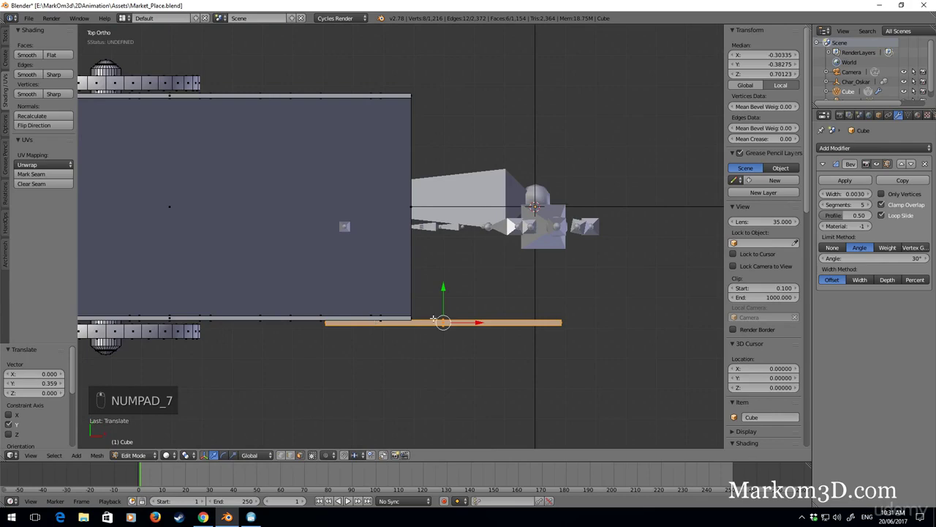
key(shift+d)
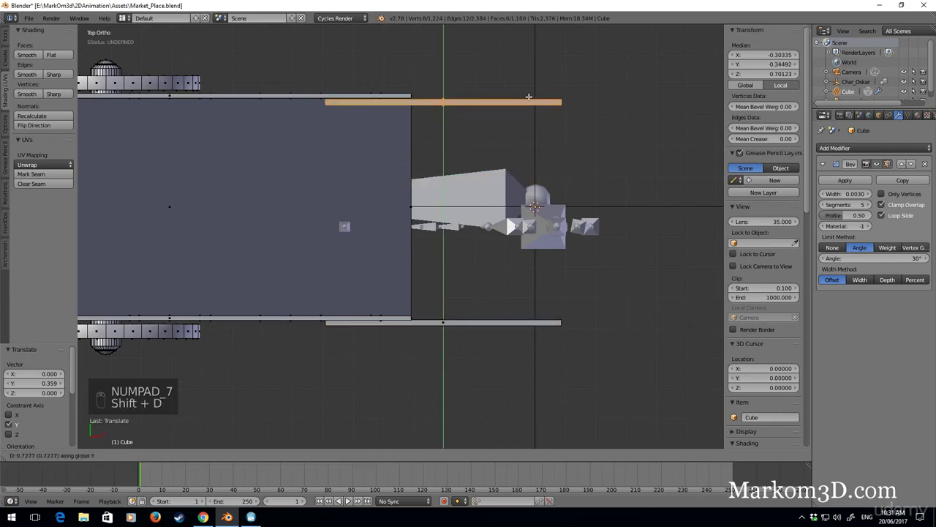
click(541, 89)
Examine the cart with both handle bars in object mode and compare their height with the character.
scroll(412, 303, down, 4)
key(z)
key(z)
key(z)
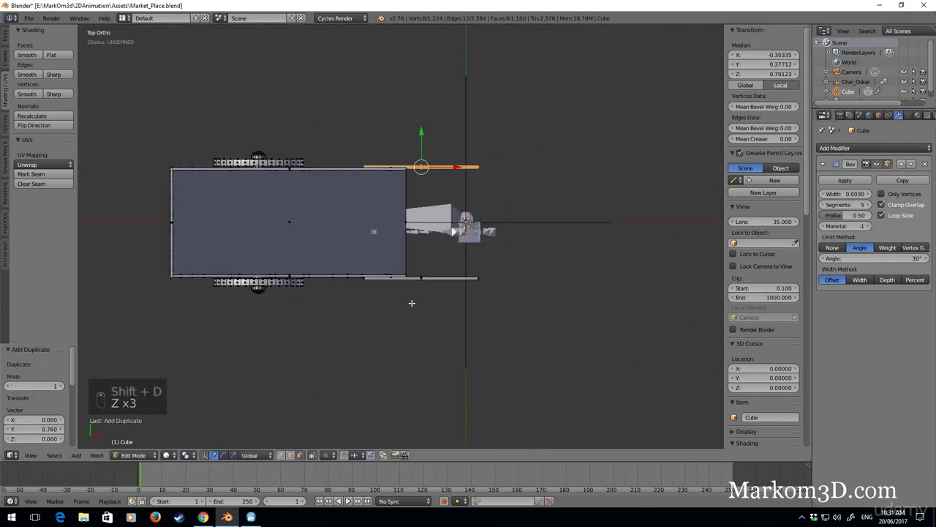
key(Tab)
middle_drag(412, 303, 446, 228)
key(KP_3)
key(KP_1)
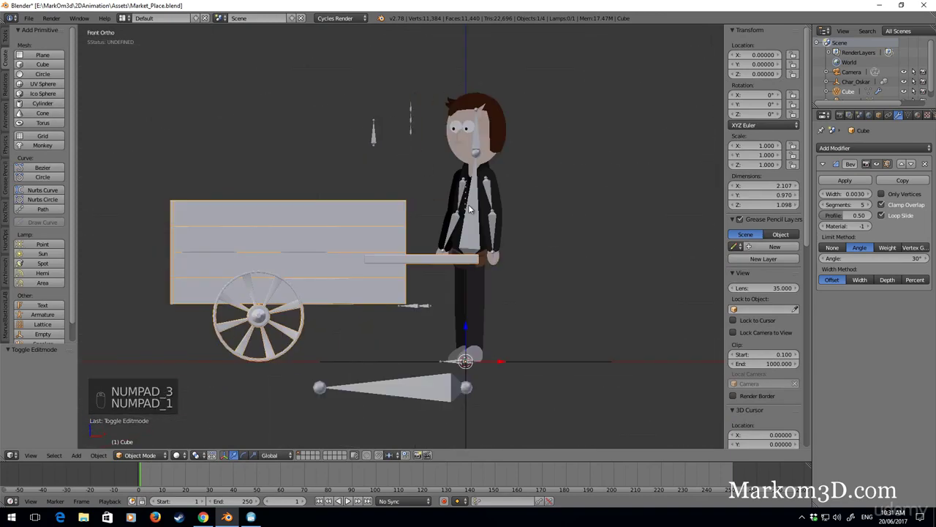
scroll(436, 314, down, 1)
scroll(388, 284, up, 1)
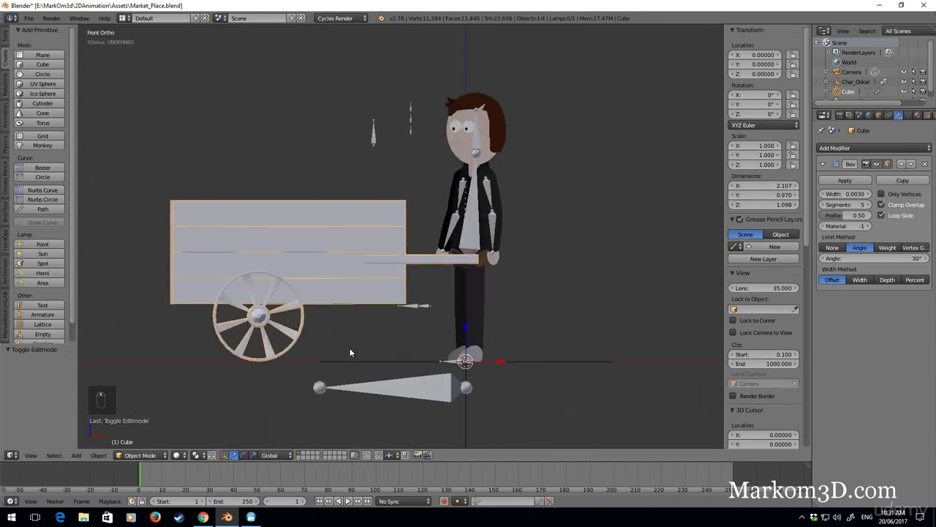
Add a second material to the cart in edit mode and name it Wood1.
key(Tab)
key(Tab)
click(919, 115)
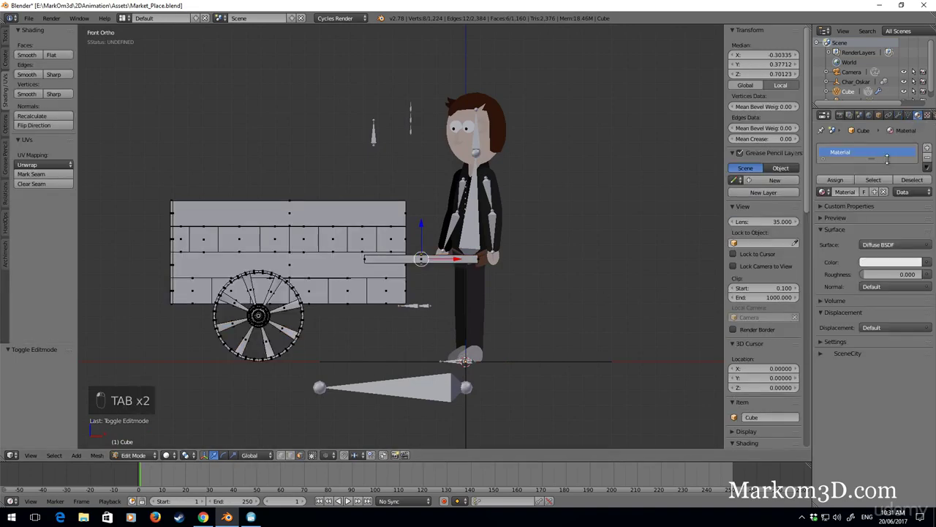
click(927, 148)
click(847, 214)
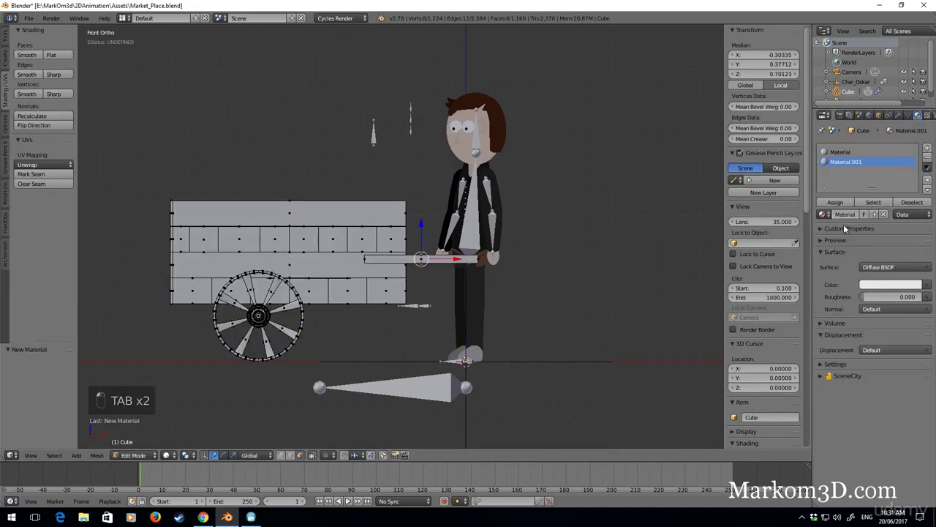
text(Wood)
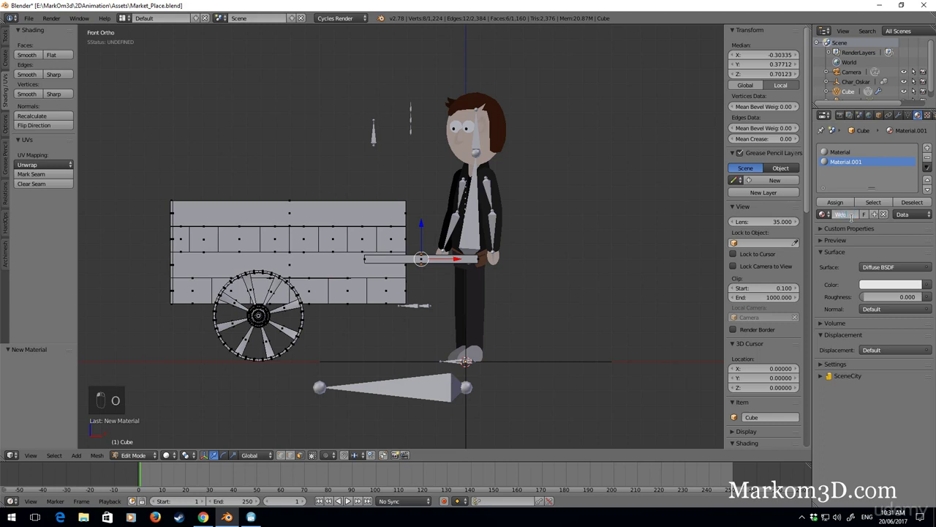
key(Return)
click(846, 215)
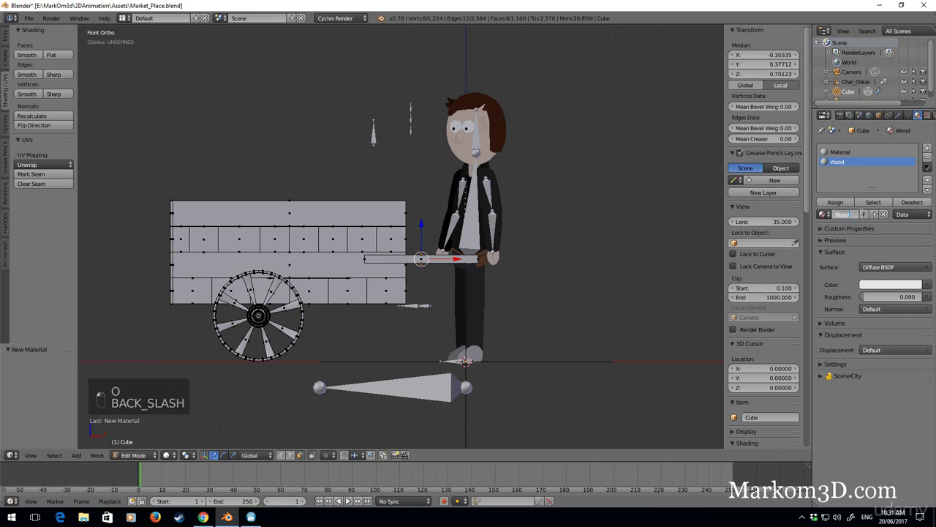
Give the Wood1 material a dark brown diffuse colour and copy that colour to its viewport colour.
click(891, 283)
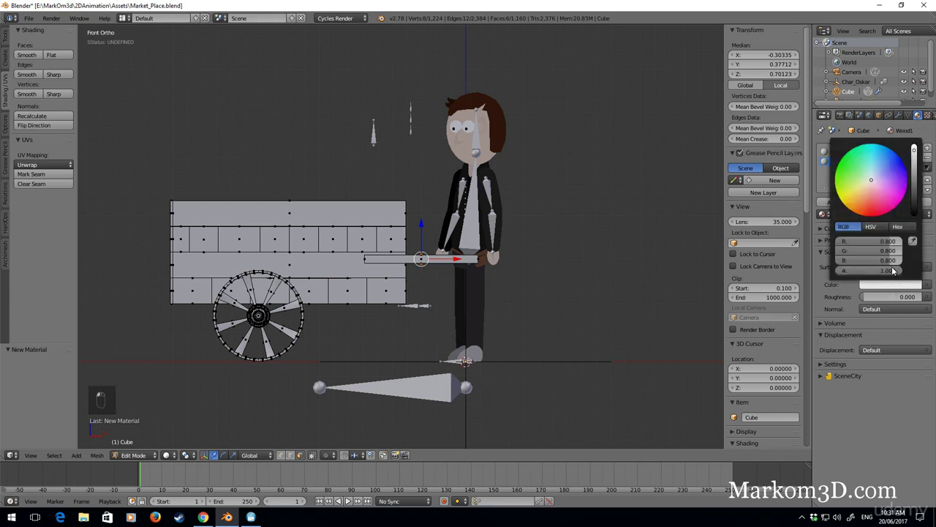
click(864, 206)
click(916, 199)
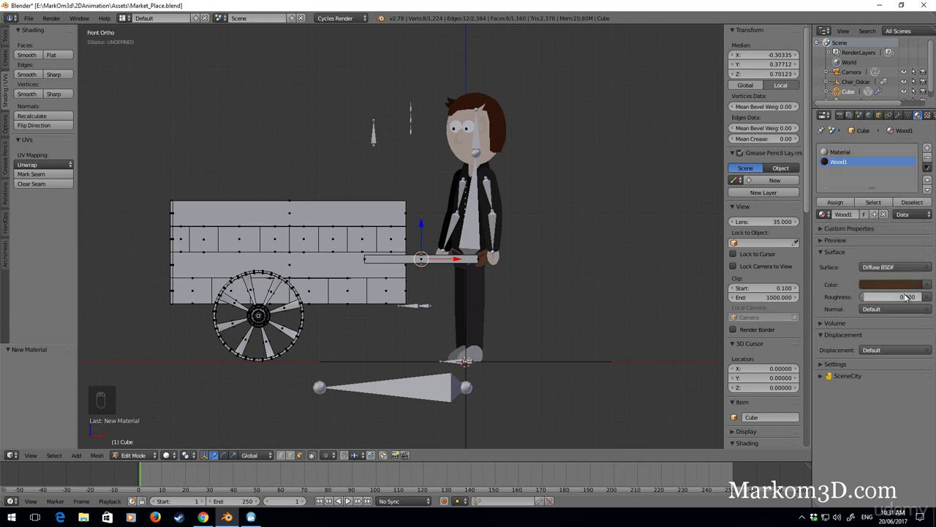
click(825, 365)
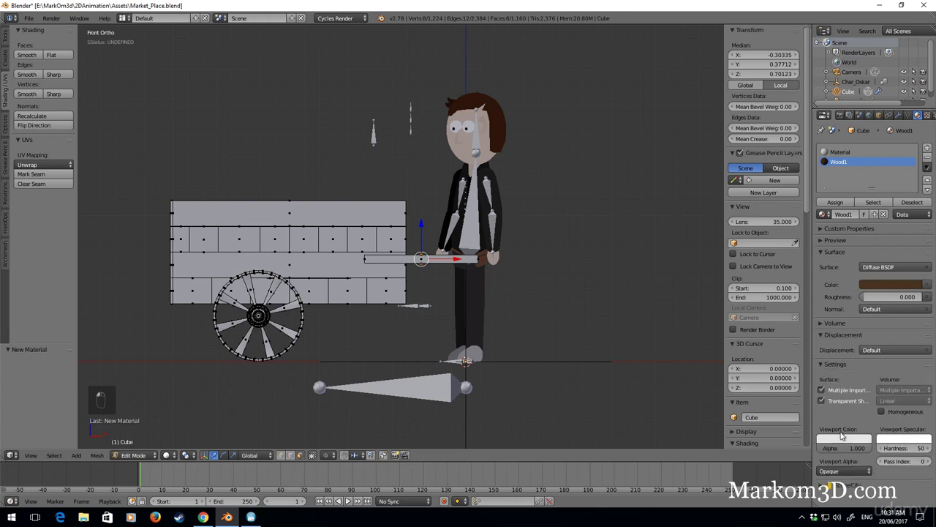
click(846, 440)
drag(883, 283, 845, 438)
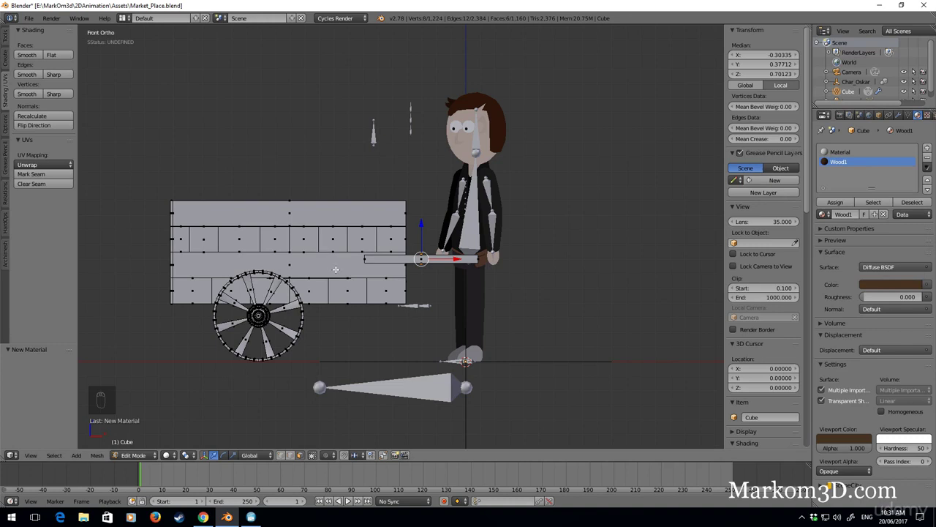
Assign Wood1 to the cart's entire mesh and return to object mode.
key(a)
key(a)
key(a)
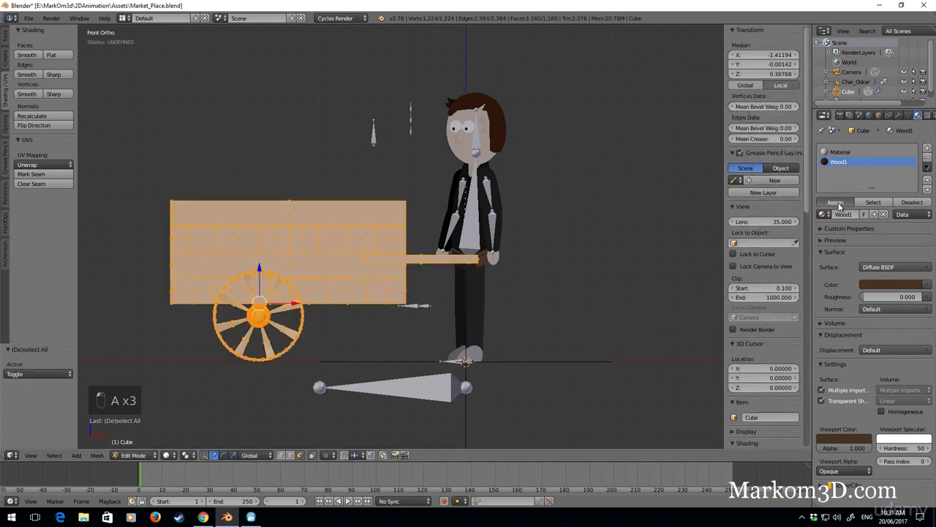
key(z)
key(z)
key(z)
key(Tab)
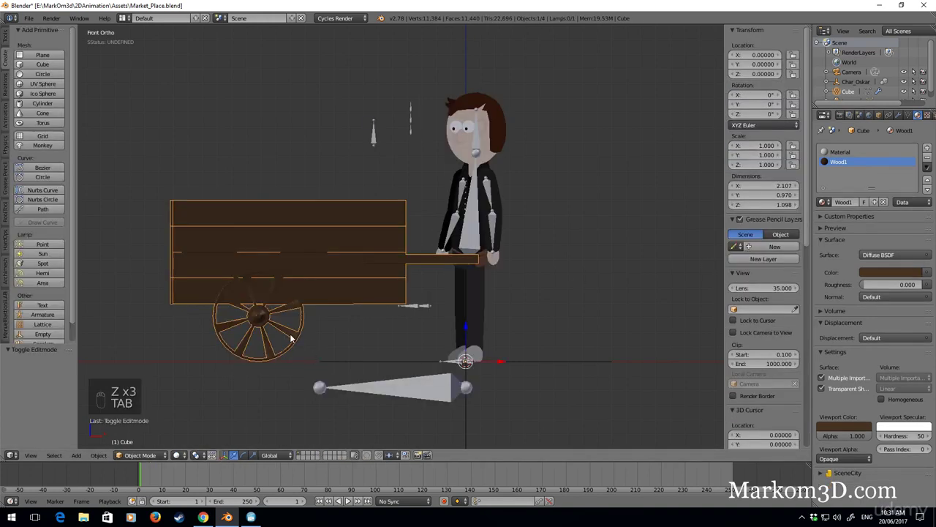
Switch the viewport shading to Material for a closer look at the brown cart.
scroll(414, 329, up, 3)
mouse_move(286, 335)
shift+middle_down()
mouse_move(396, 333)
mouse_move(372, 250)
mouse_move(290, 353)
mouse_move(243, 393)
shift+middle_up()
scroll(351, 288, down, 1)
click(177, 455)
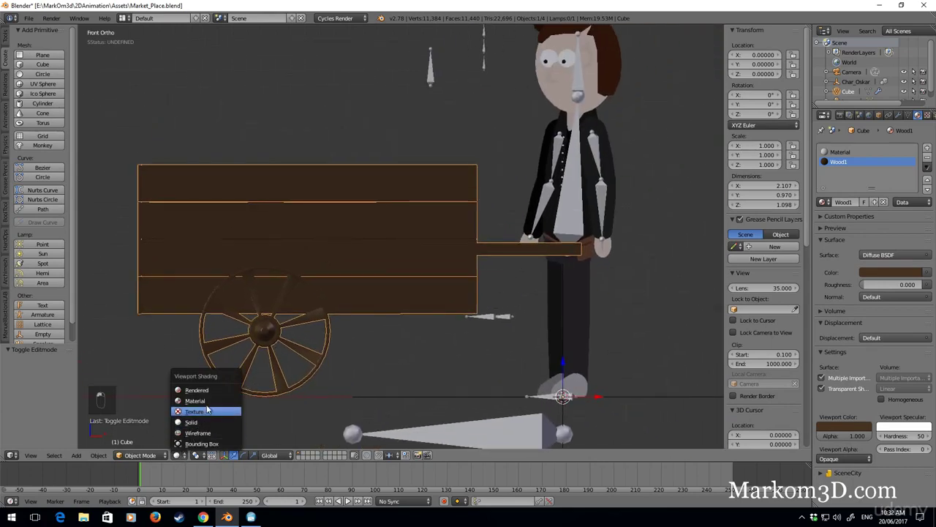
click(208, 404)
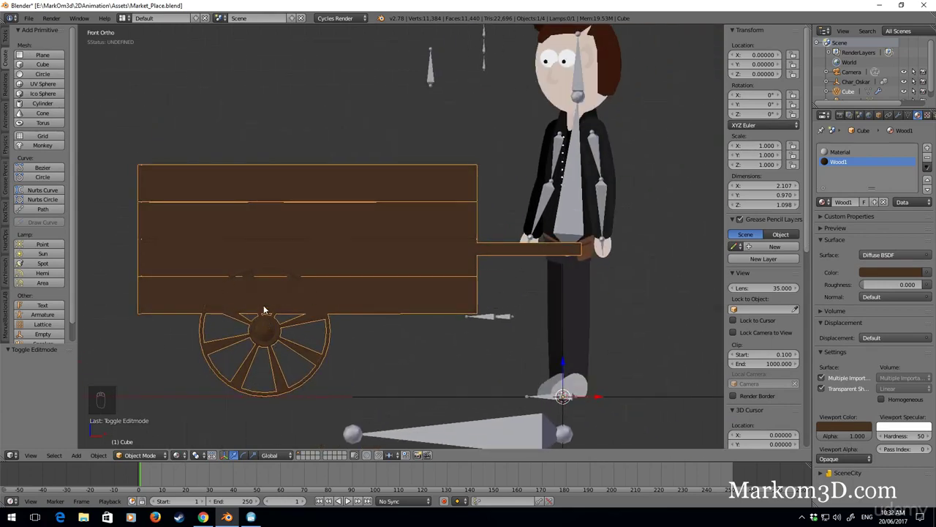
Add a centred edge loop around the outer side face of the near wheel's rim in edit mode.
middle_drag(261, 278, 361, 307)
scroll(410, 222, up, 5)
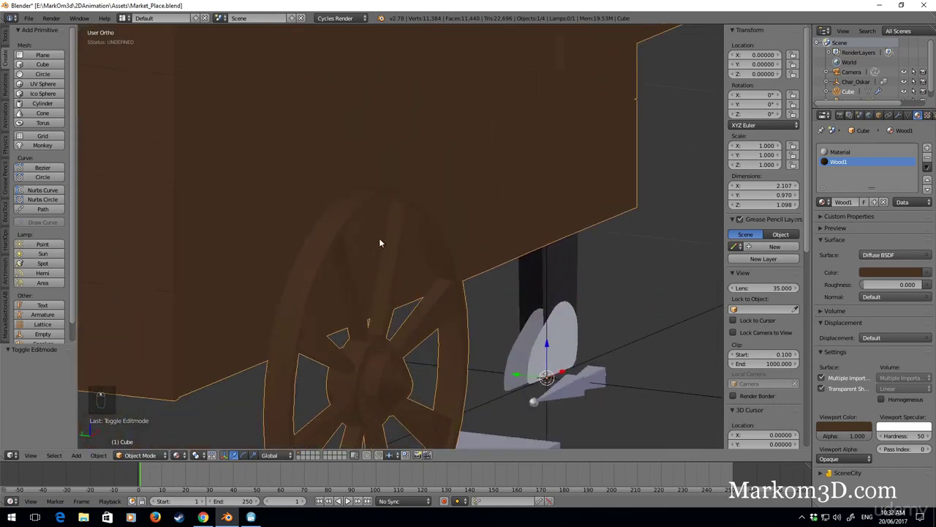
key(Tab)
scroll(453, 241, up, 6)
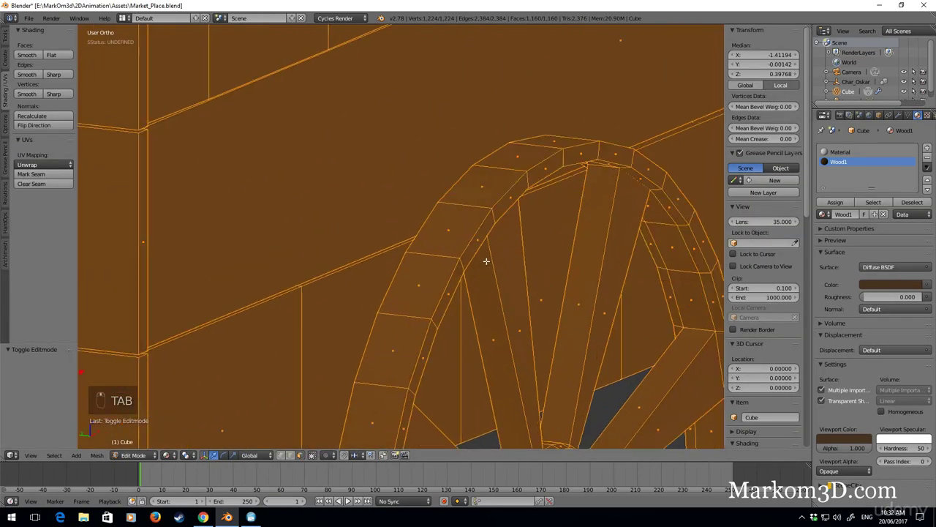
middle_drag(454, 240, 458, 238)
shift+middle_drag(257, 133, 405, 154)
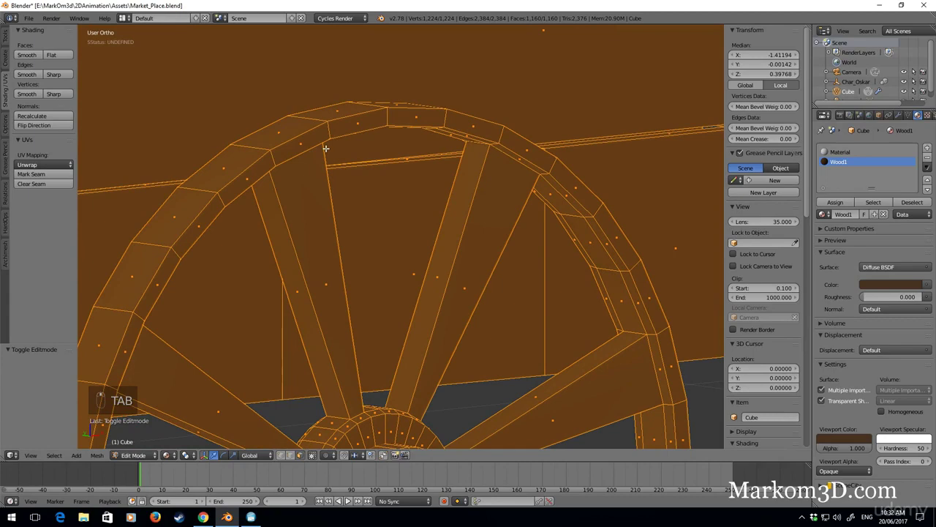
key(ctrl+r)
click(274, 159)
right_click(264, 164)
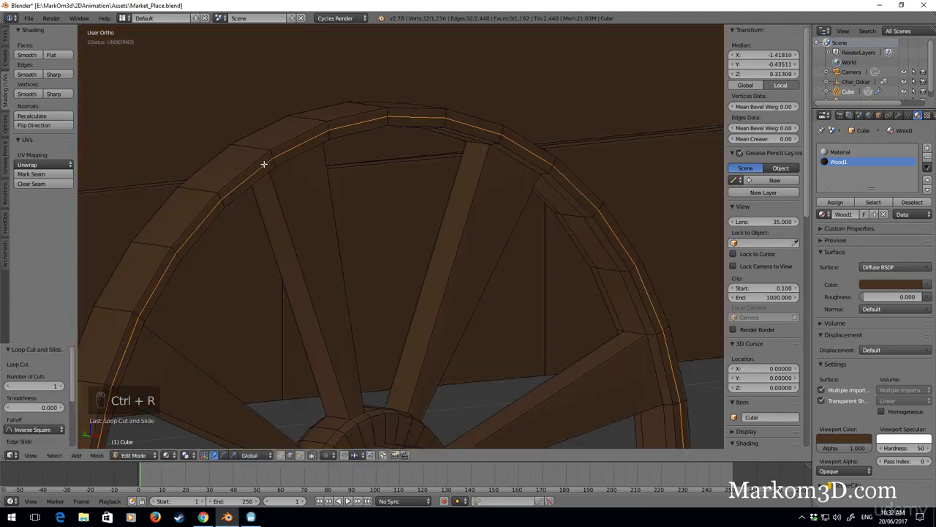
Add an edge loop around the inner side face of the same wheel's rim.
middle_drag(244, 164, 512, 439)
middle_drag(395, 263, 577, 312)
key(ctrl+r)
click(571, 271)
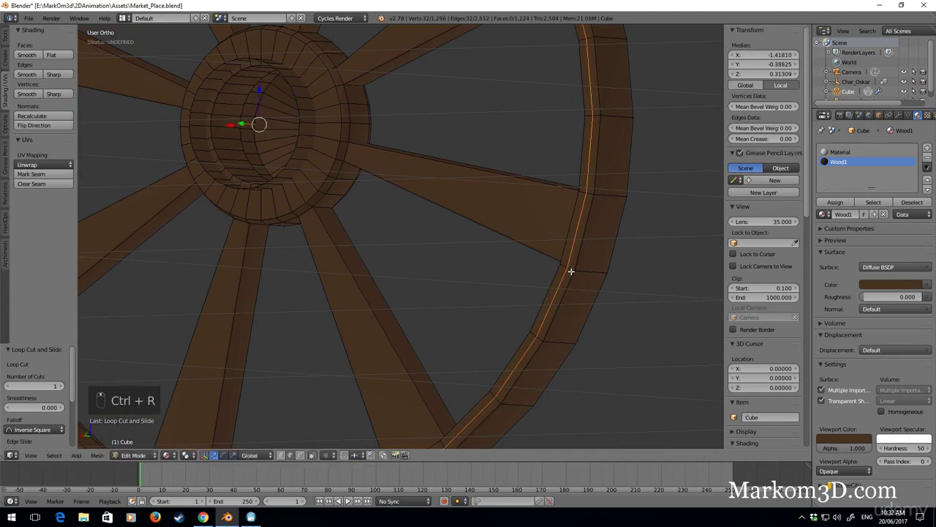
Add an edge loop around the outer side face of the opposite wheel's rim.
shift+middle_drag(447, 303, 751, 189)
click(251, 517)
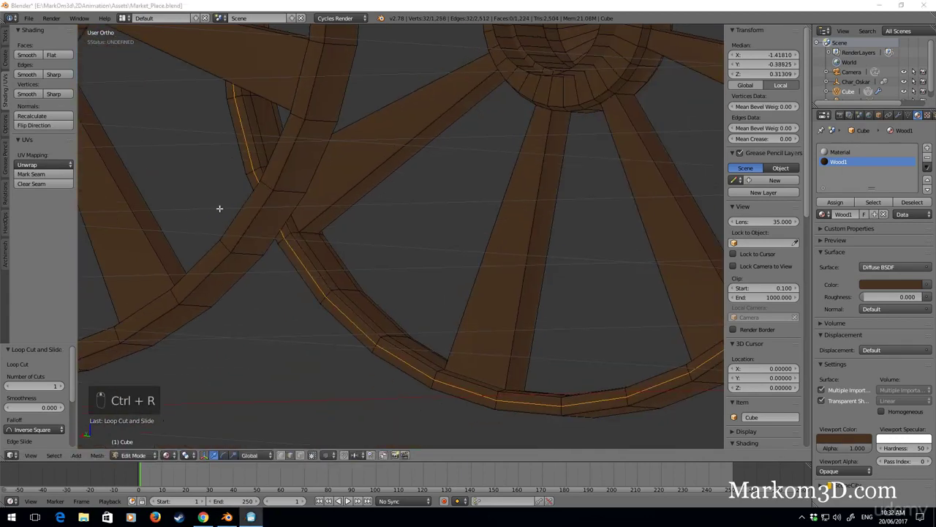
key(ctrl+r)
click(224, 246)
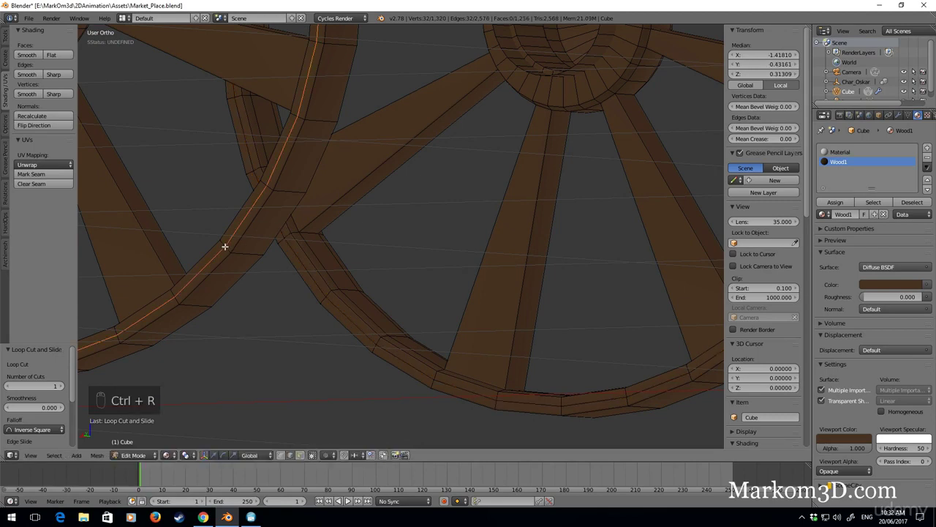
Add a centred edge loop around the inner side face of the opposite wheel's rim.
middle_drag(250, 256, 156, 264)
scroll(190, 276, down, 5)
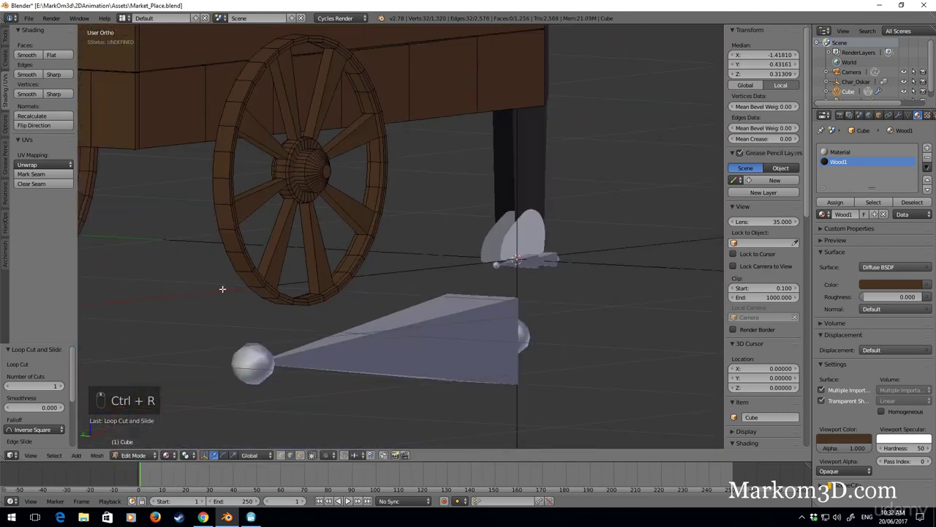
scroll(221, 288, up, 4)
middle_drag(222, 288, 422, 312)
key(ctrl+r)
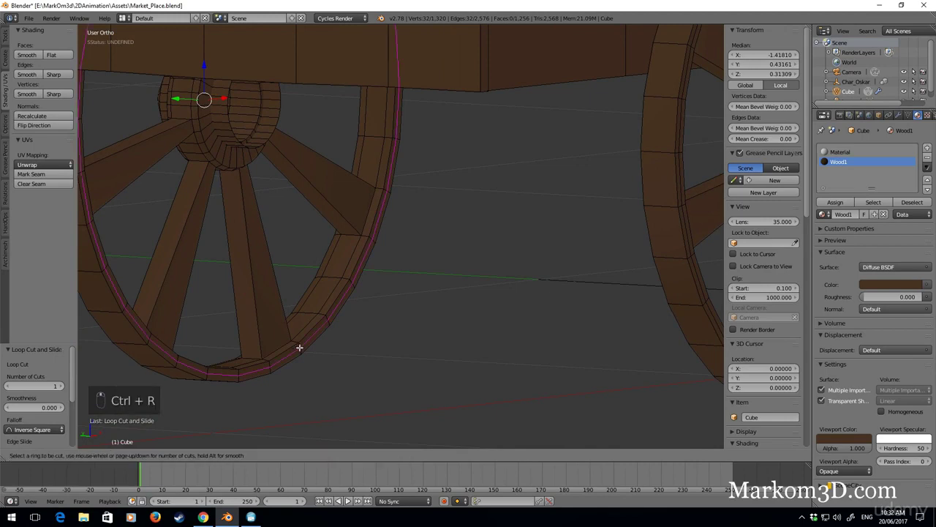
click(300, 347)
right_click(302, 356)
Select the outer tread face loop and the adjoining outer halves of the side faces around both wheel rims.
middle_drag(302, 357, 398, 334)
scroll(382, 351, up, 4)
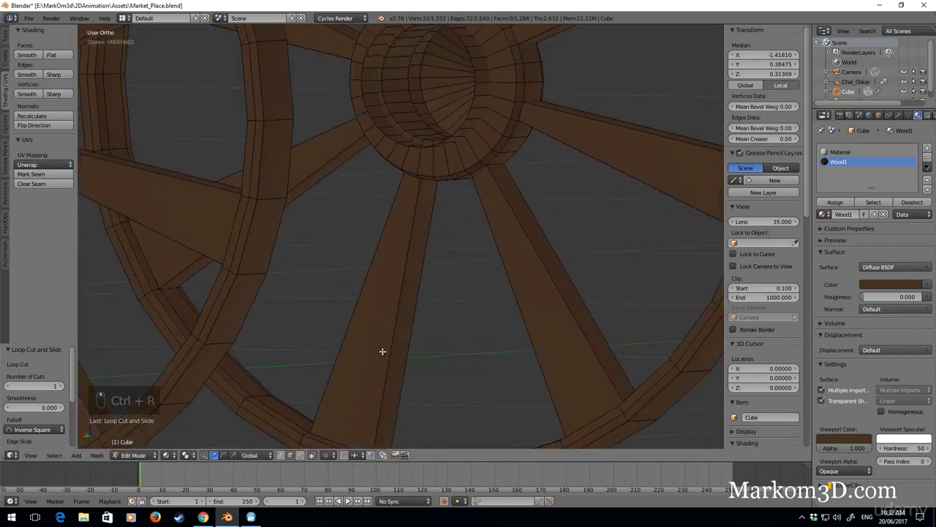
click(301, 455)
ctrl+alt+right_click(230, 273)
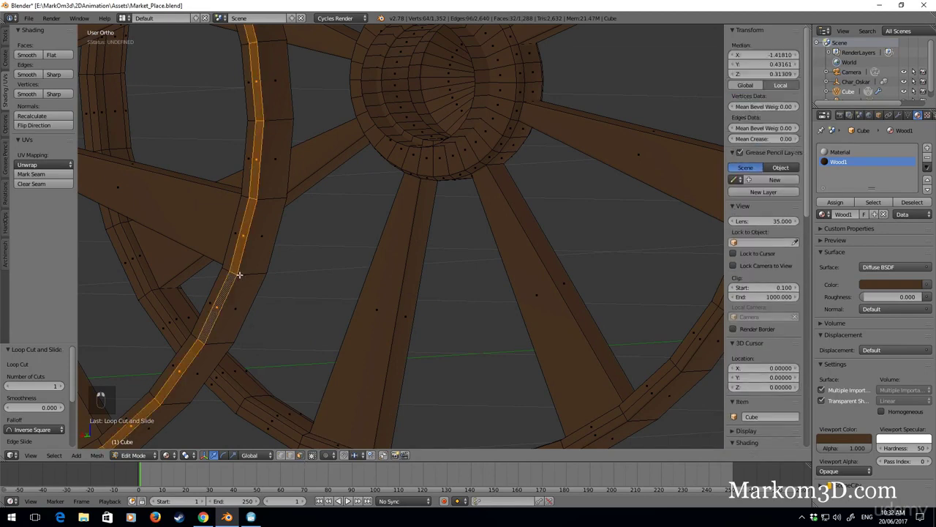
alt+shift+right_click(679, 369)
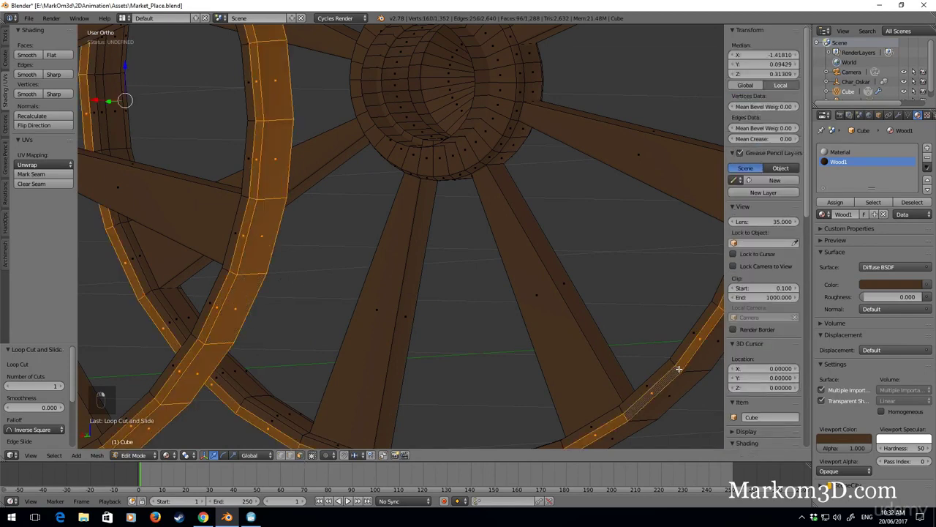
alt+shift+right_click(694, 373)
middle_drag(668, 383, 532, 378)
scroll(532, 378, down, 2)
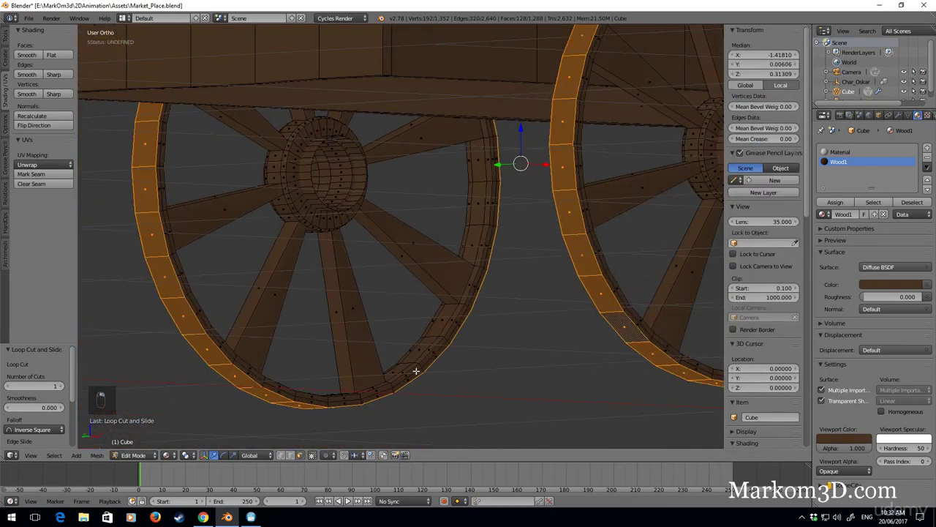
alt+shift+right_click(423, 371)
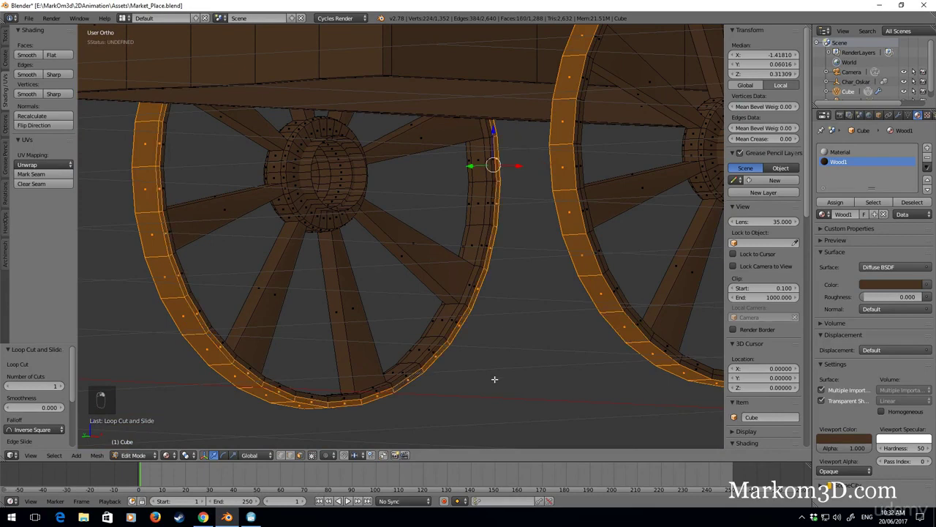
alt+shift+right_click(652, 340)
shift+middle_drag(632, 355, 461, 374)
Add a new material slot to the cart with a material named Metal.
click(927, 147)
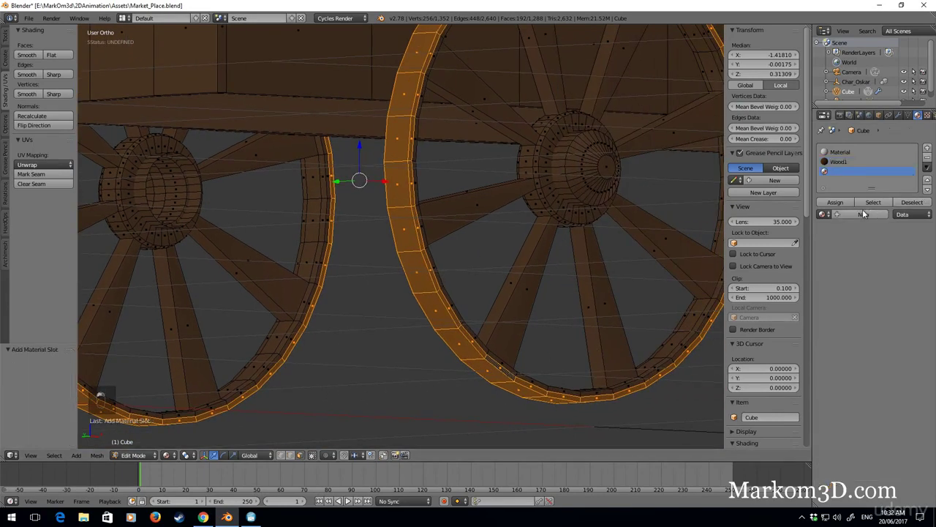
click(863, 213)
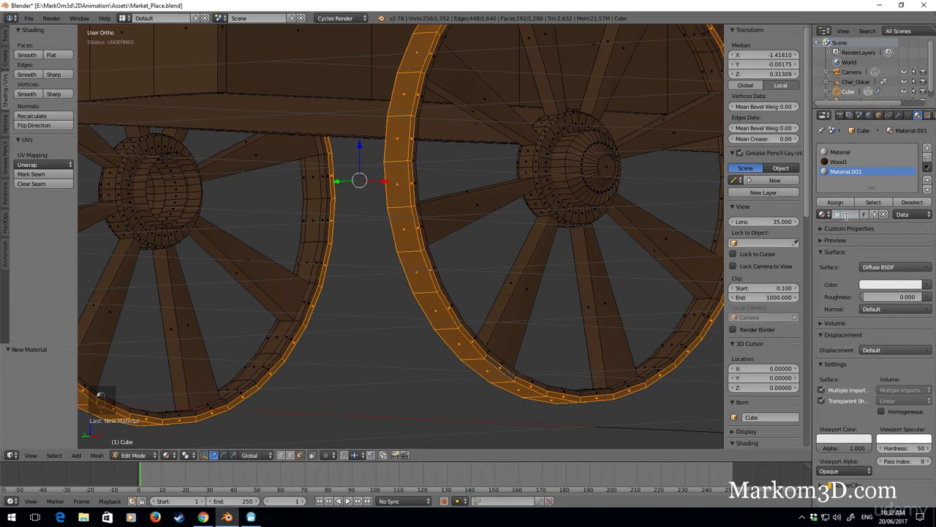
text(tal)
key(Return)
Give Metal a 0.281 grey diffuse colour, match its viewport colour, and assign it to the selected rim faces.
click(901, 285)
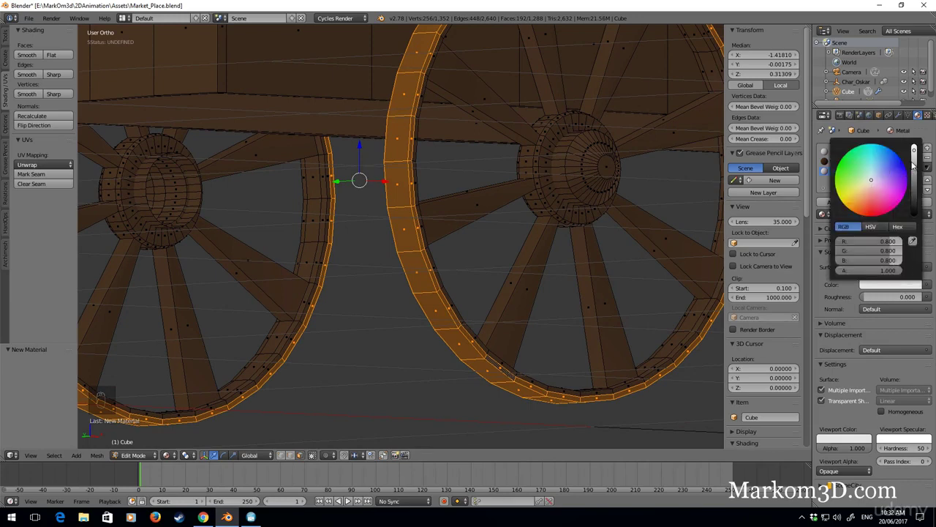
drag(913, 165, 914, 175)
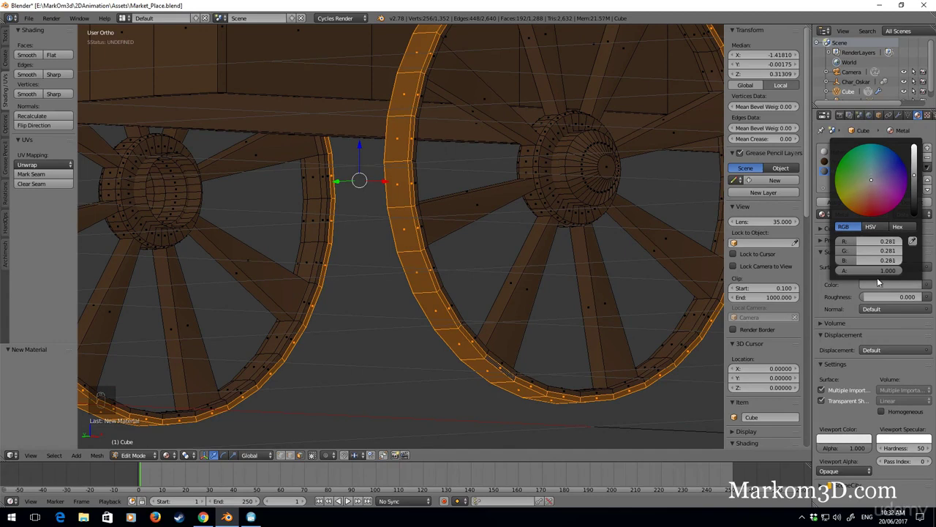
click(844, 439)
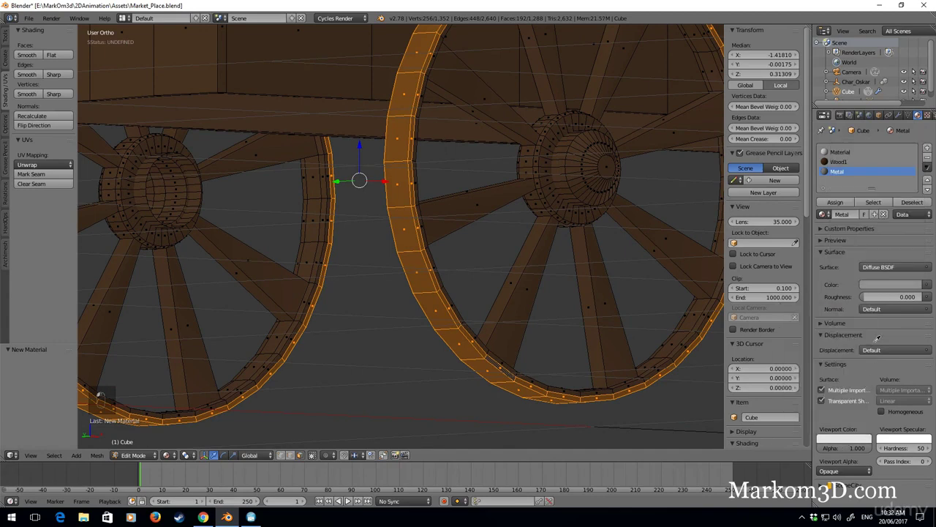
scroll(568, 329, down, 4)
key(Tab)
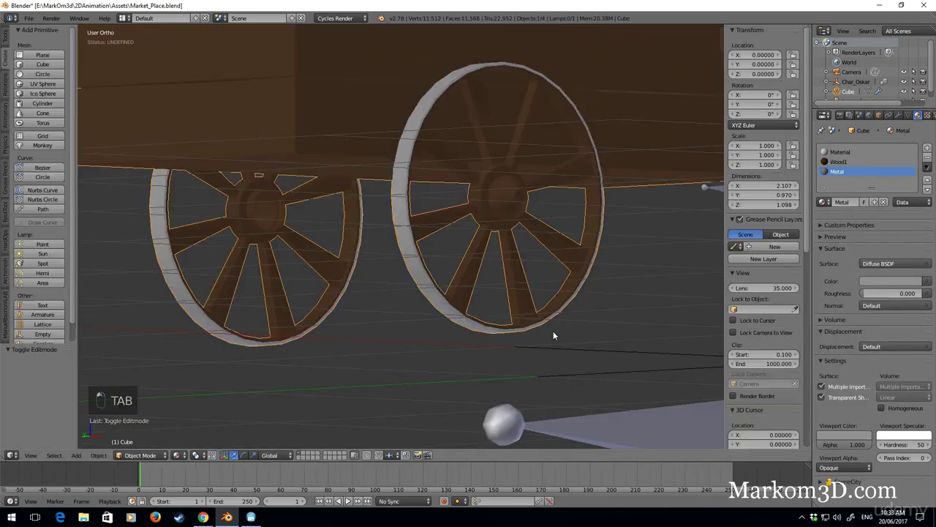
Examine the metal-edged wheels from the front and at an angle in different shading modes.
key(KP_3)
key(KP_1)
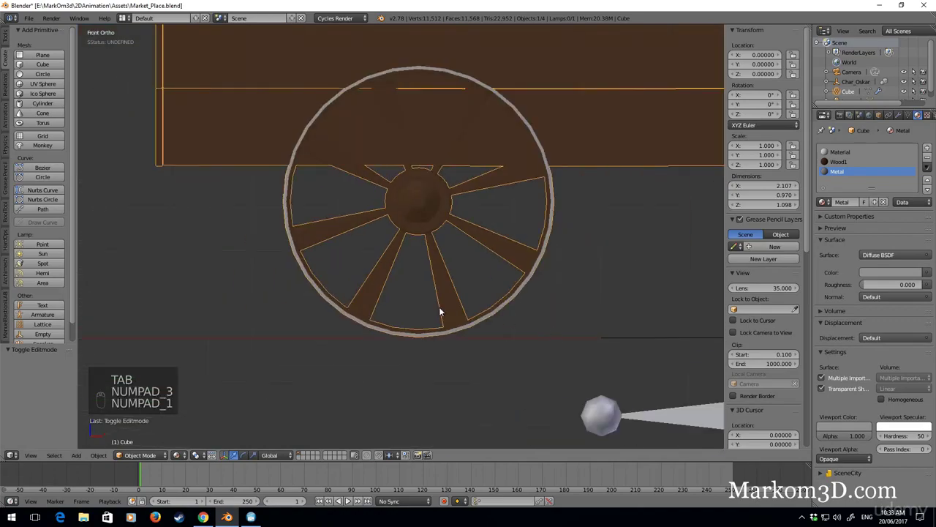
key(z)
key(z)
key(z)
key(Tab)
shift+middle_drag(486, 261, 445, 319)
key(Tab)
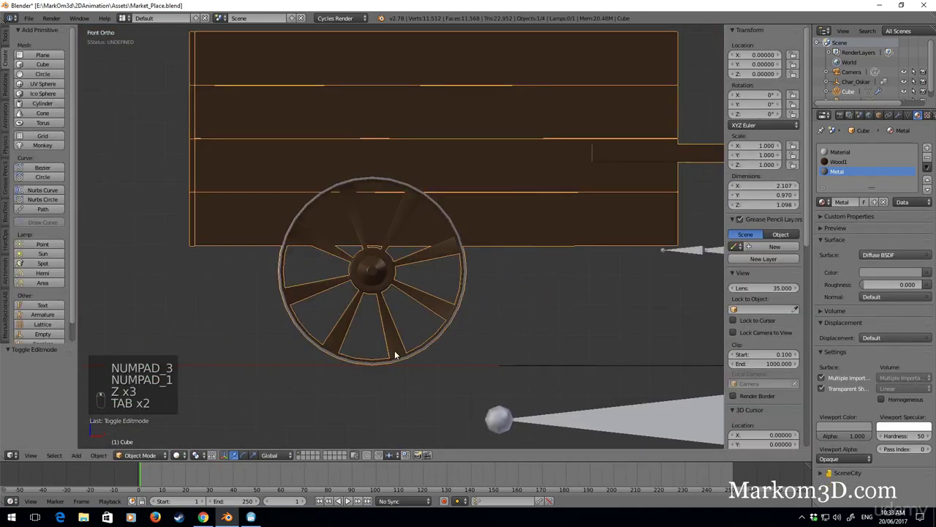
key(Tab)
middle_drag(383, 317, 490, 323)
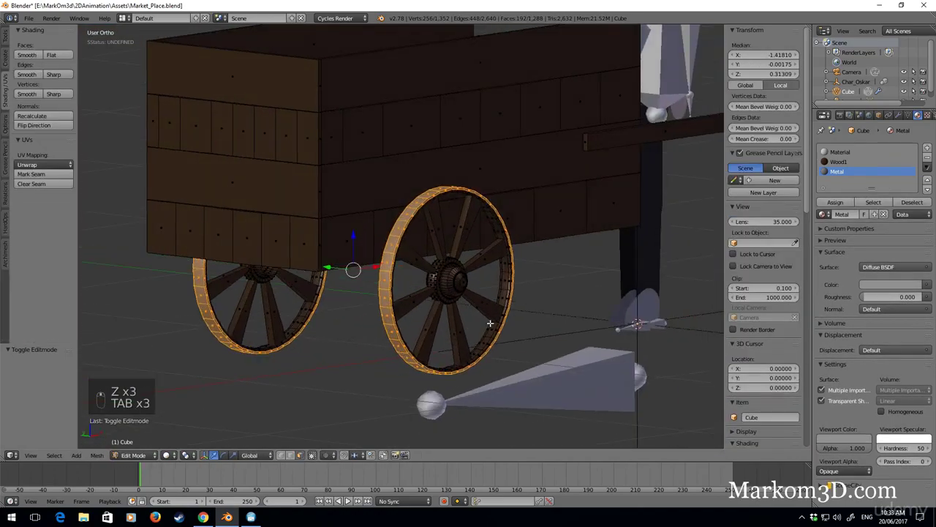
Select the whole near wheel with its linked geometry and rotate it about -20.5° in front view.
right_click(455, 285)
mouse_move(543, 279)
ctrl+mouse_down()
mouse_move(424, 275)
mouse_move(524, 361)
ctrl+mouse_up()
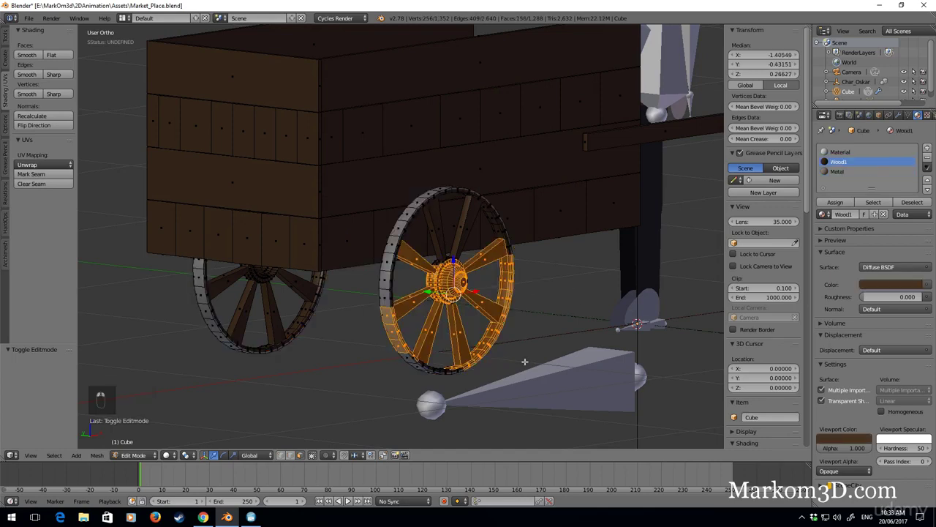
key(ctrl+l)
key(KP_7)
key(KP_1)
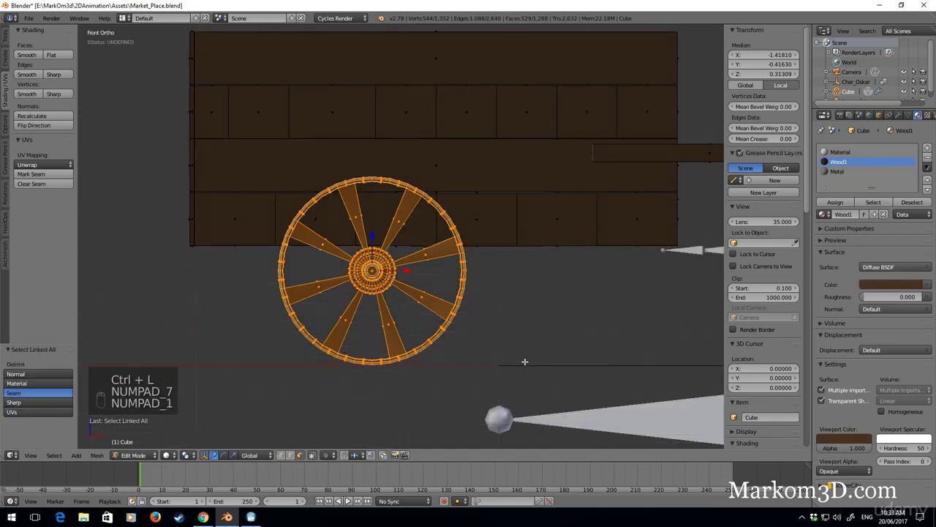
key(r)
click(649, 308)
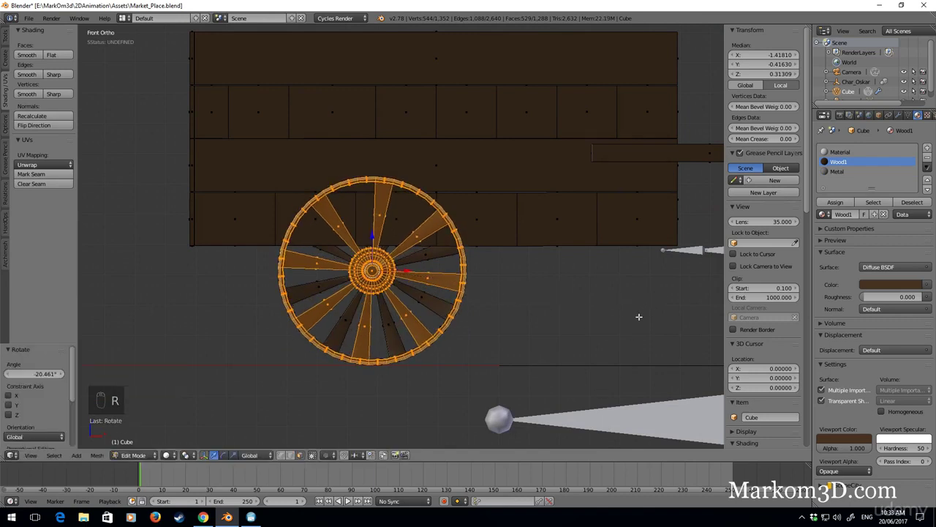
key(Tab)
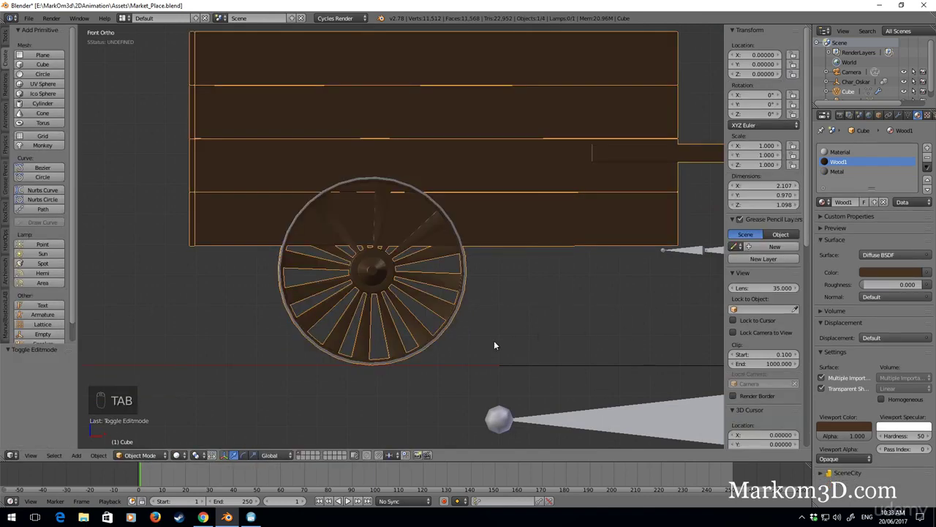
Rotate the near wheel a further 5.56° to offset its spokes unevenly from the far wheel's spokes.
key(Tab)
key(r)
click(549, 380)
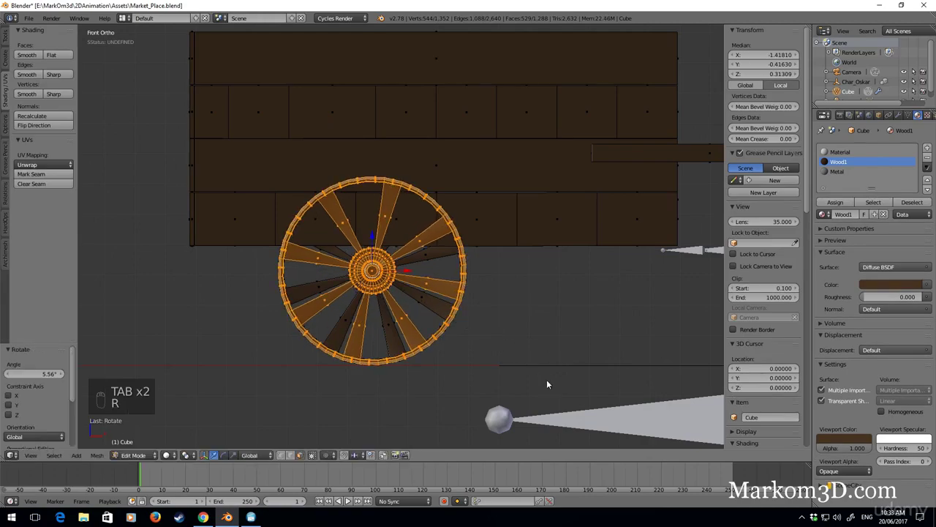
key(Tab)
key(Tab)
Try rotating the whole cart object 2.5° about the global X axis.
middle_drag(440, 352, 383, 307)
key(KP_3)
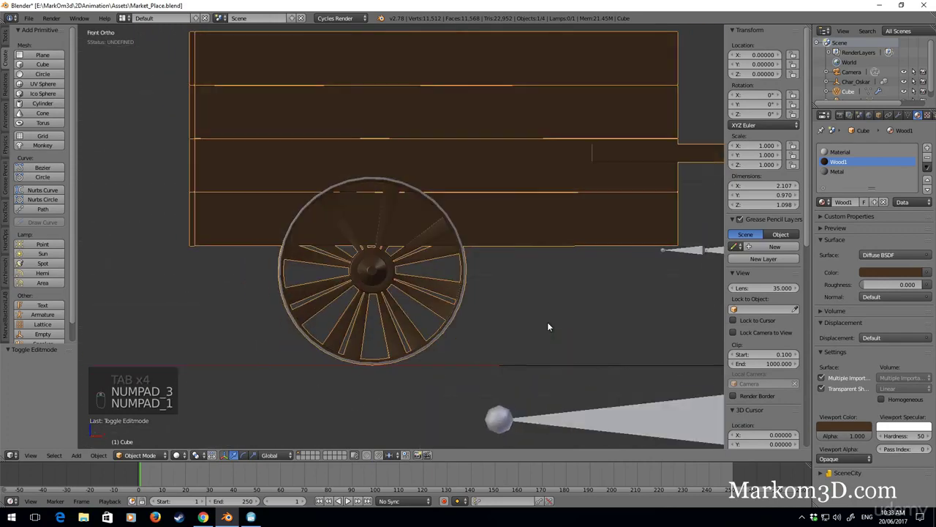
key(KP_1)
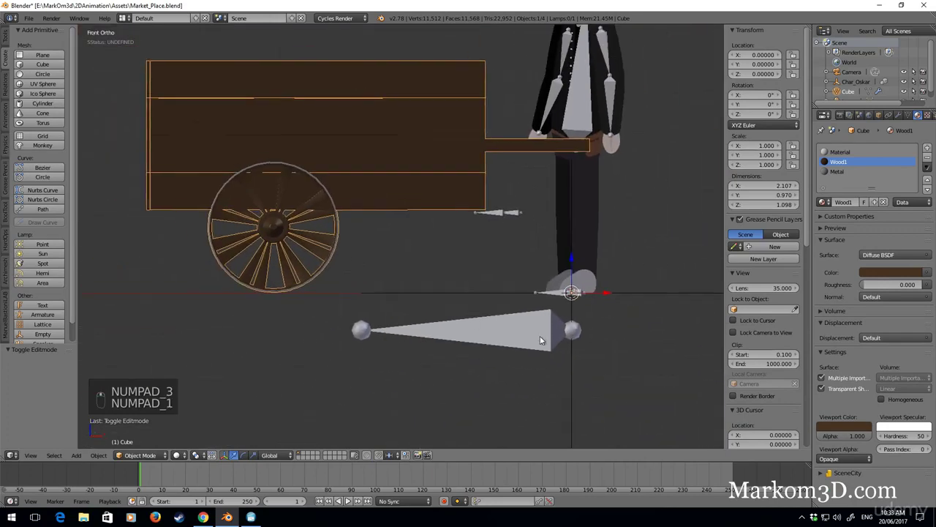
text(rx2.5)
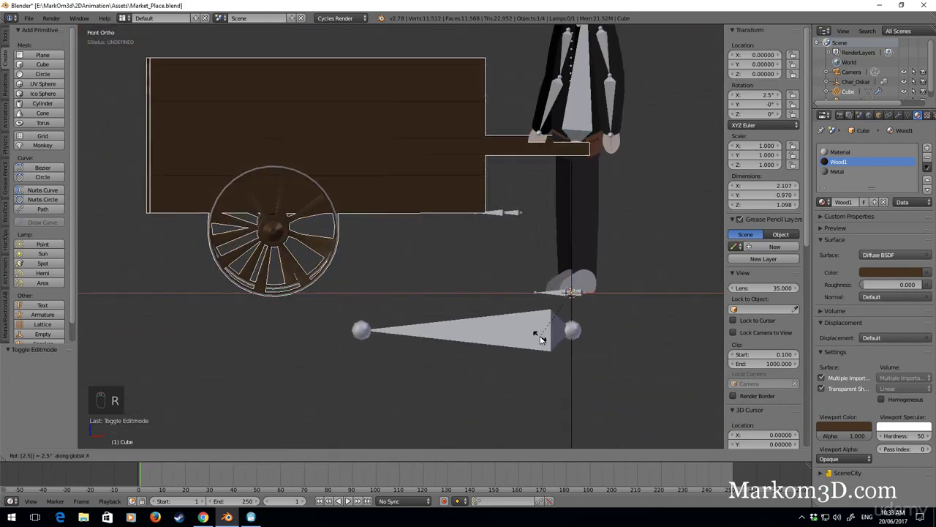
key(Return)
Try rotating the whole cart object 2.5° about the global Z axis and inspect both wheels.
text(rz)
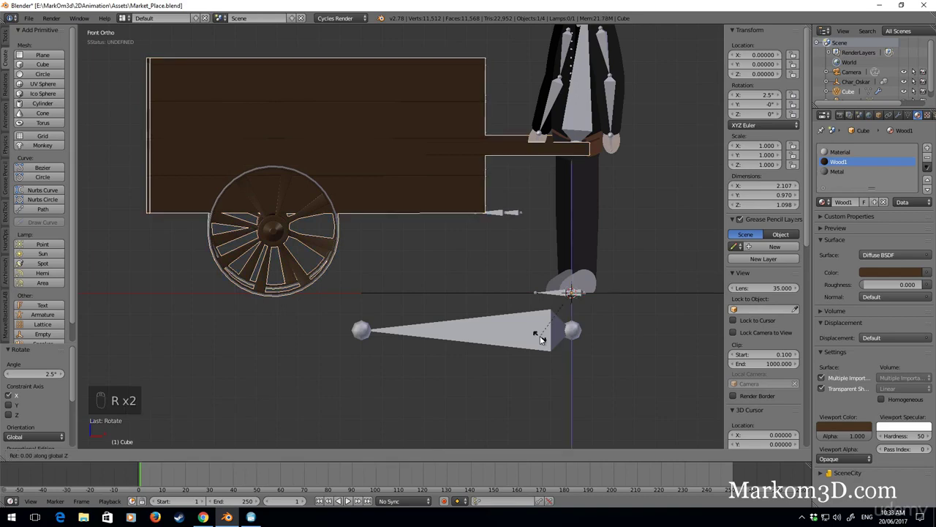
text(2.5)
key(z)
key(z)
key(z)
key(Tab)
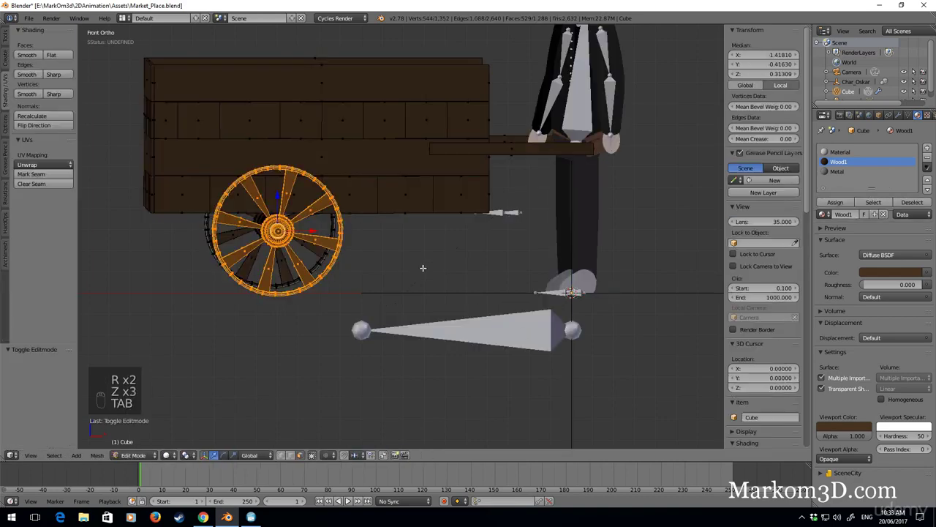
key(Tab)
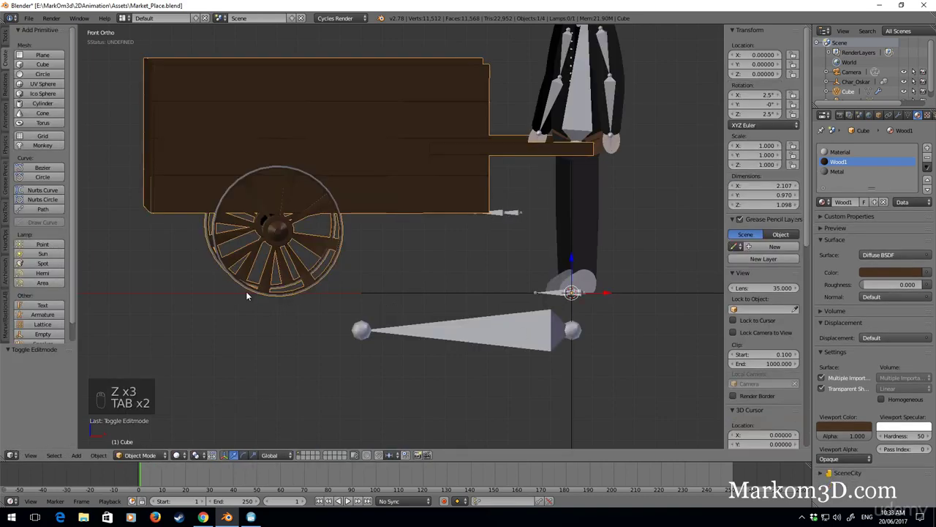
Clear the cart's rotation and save Market_Place.blend over the existing file.
key(alt+r)
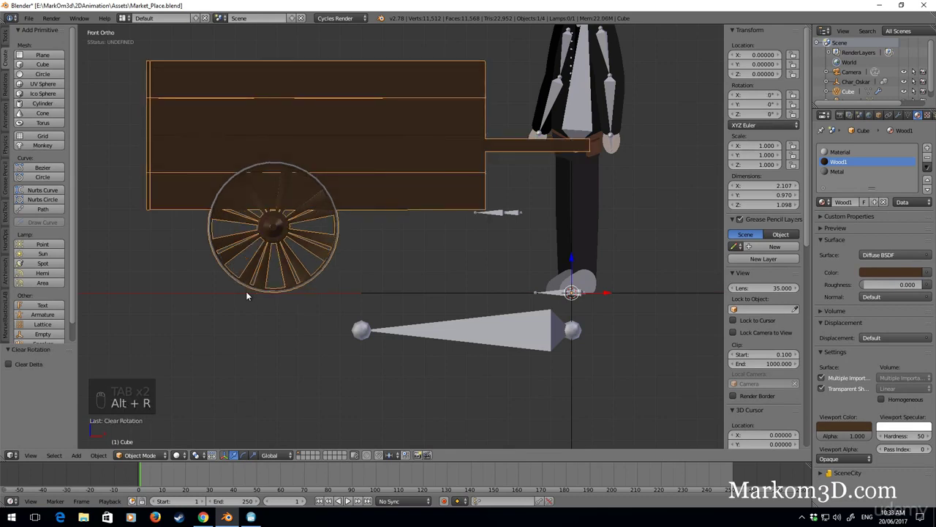
key(ctrl+s)
click(246, 295)
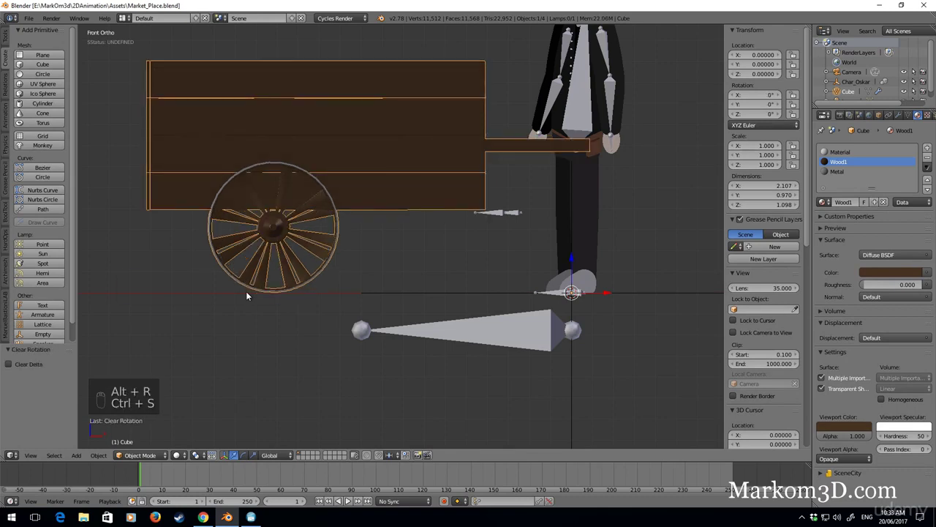